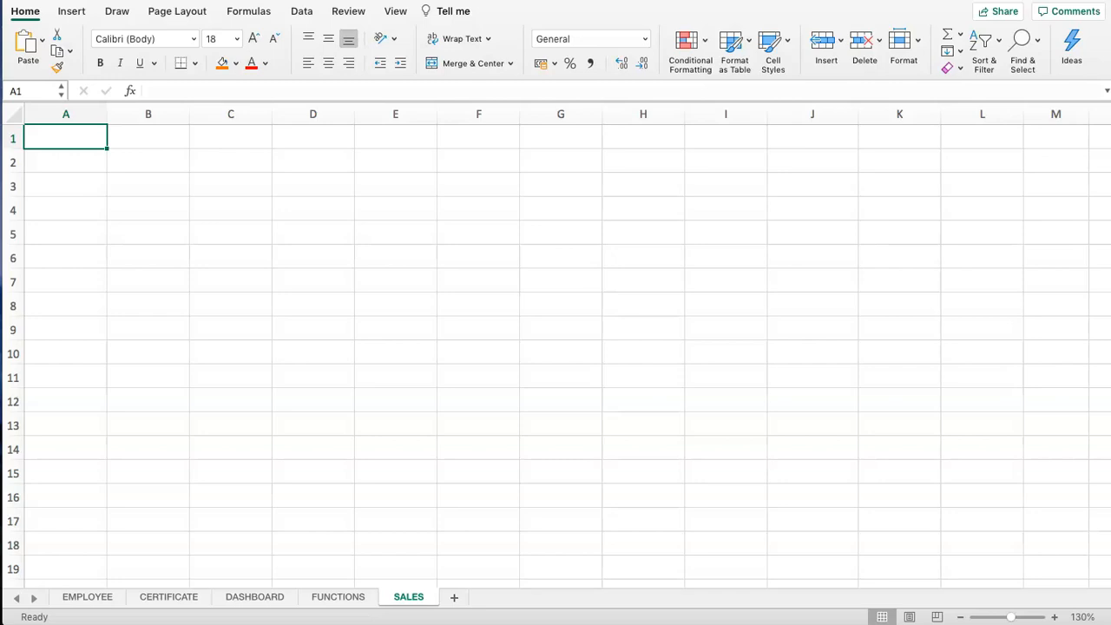
Step: Enter the column headers CID, Customer, Contact Info and Email in cells A1 through D1 of the SALES sheet
{"action": "type", "text": "CID"}
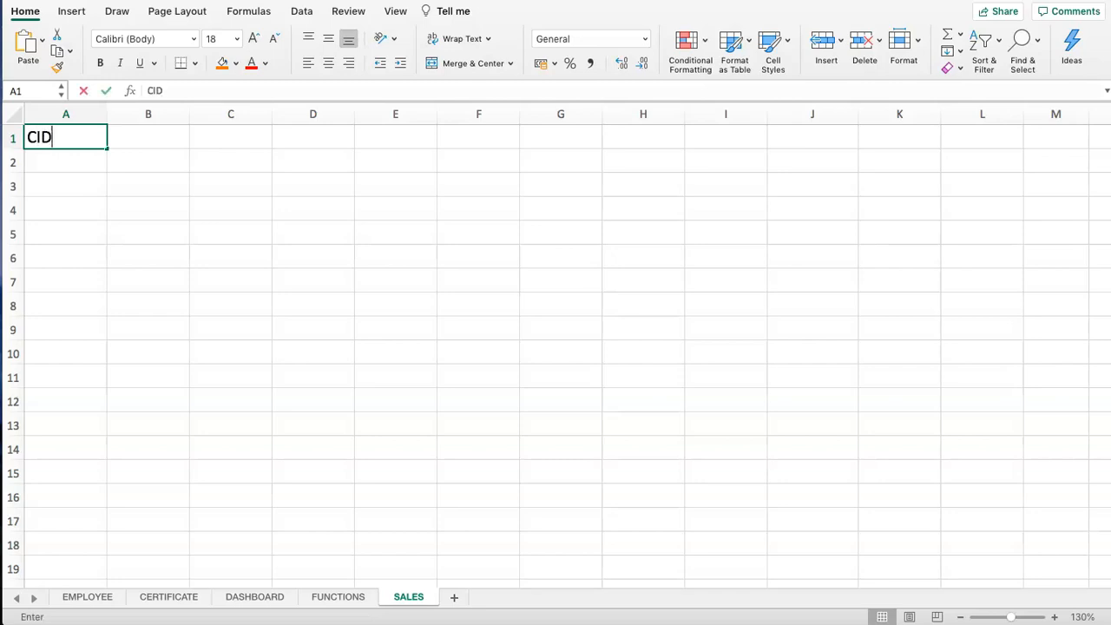
{"action": "key", "text": "Tab"}
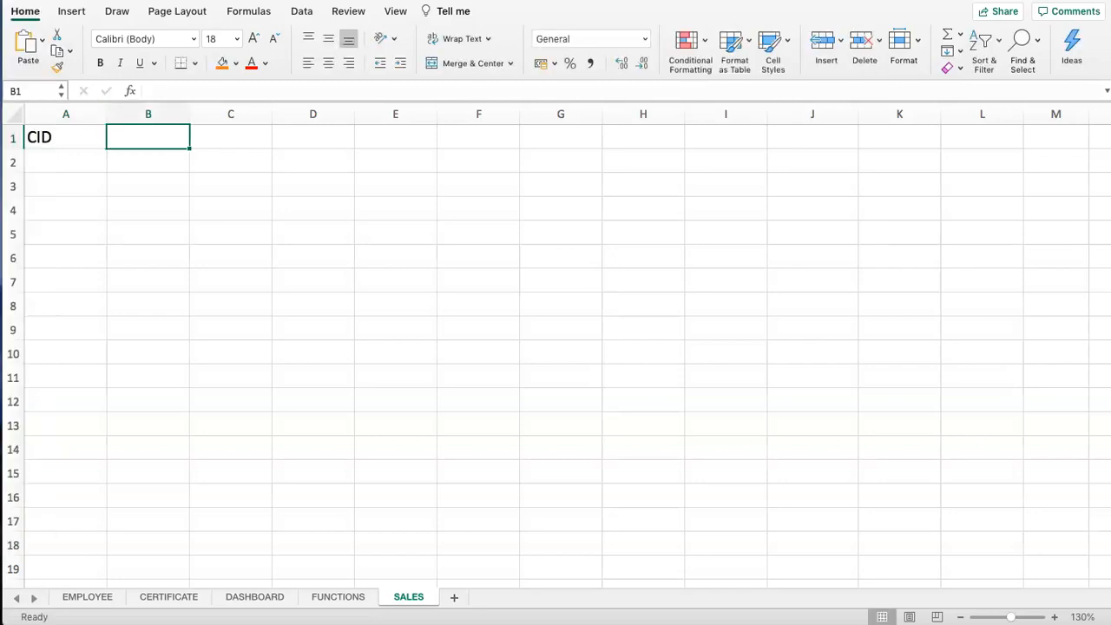
{"action": "type", "text": "Customer"}
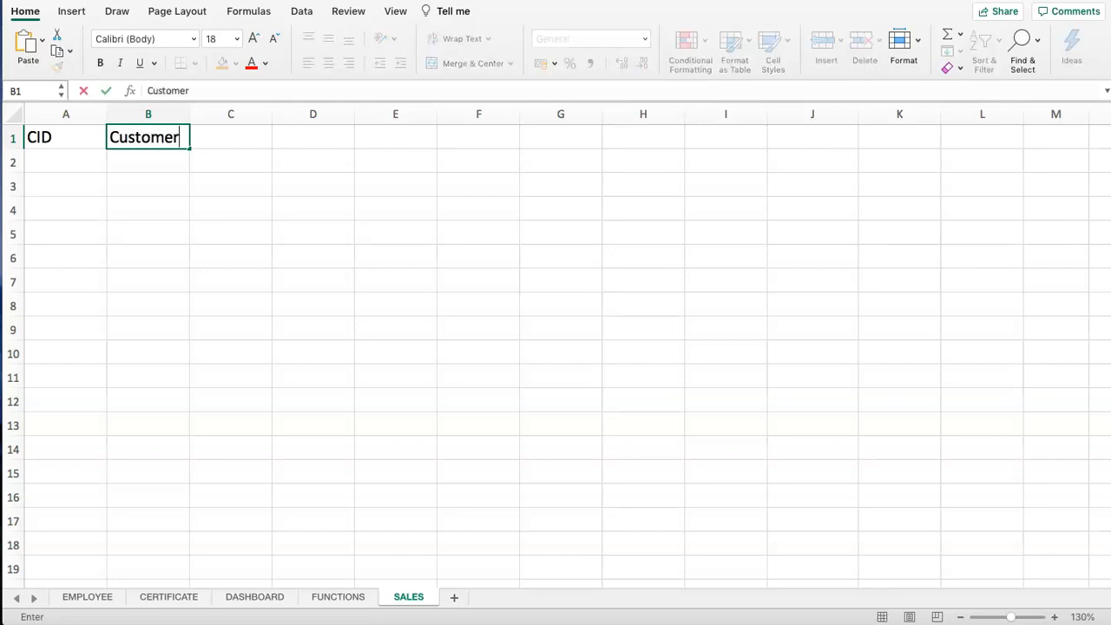
{"action": "key", "text": "Tab"}
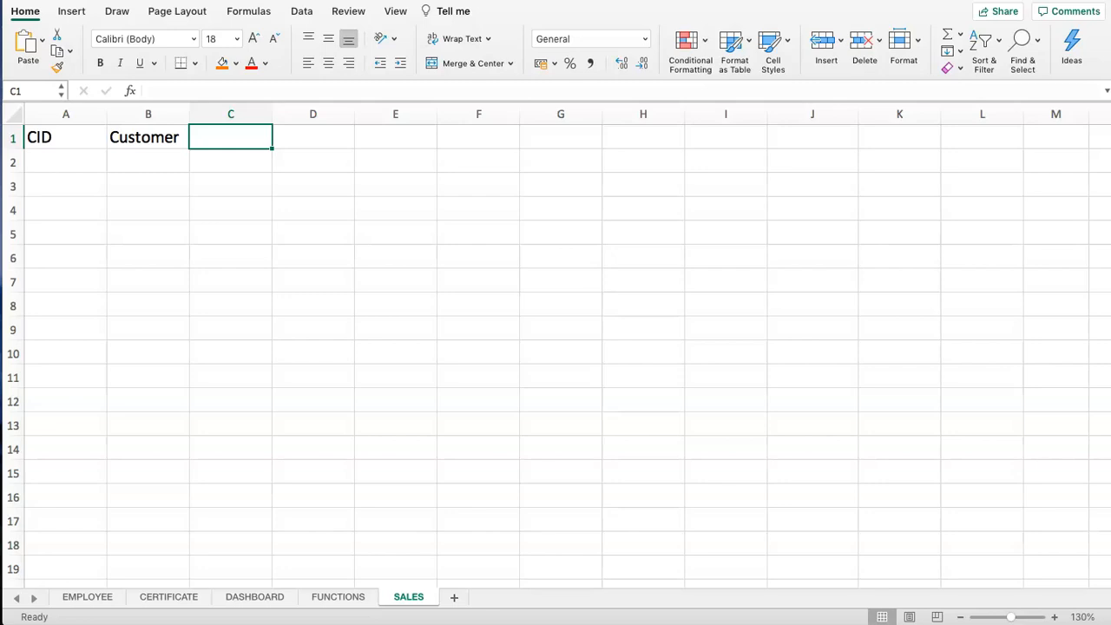
{"action": "type", "text": "Contact Info"}
{"action": "key", "text": "Tab"}
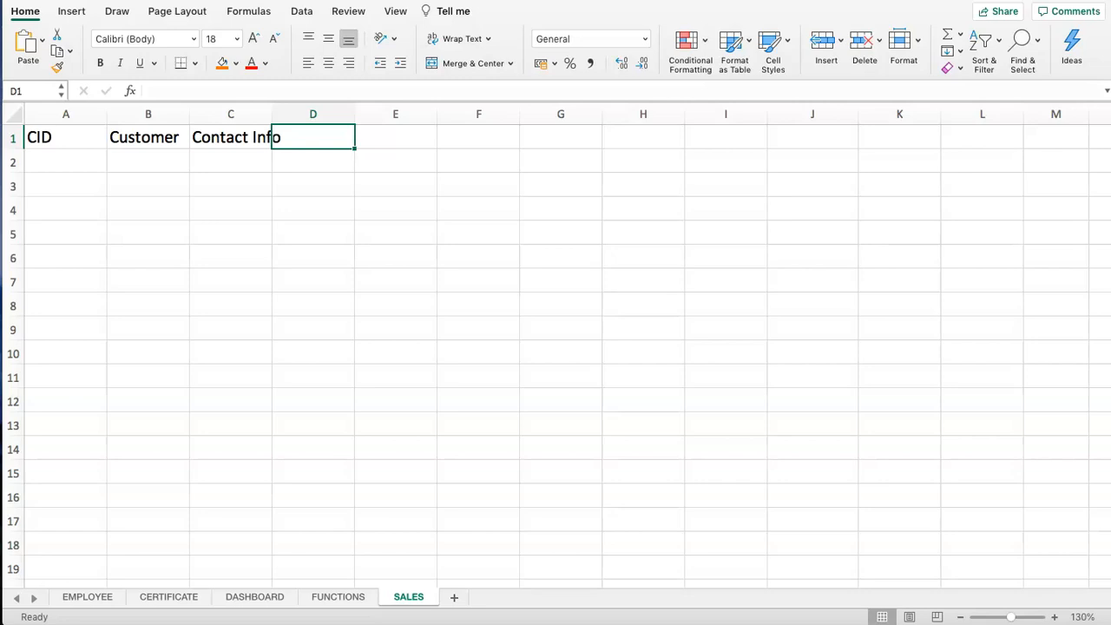
{"action": "type", "text": "Email"}
{"action": "key", "text": "Tab"}
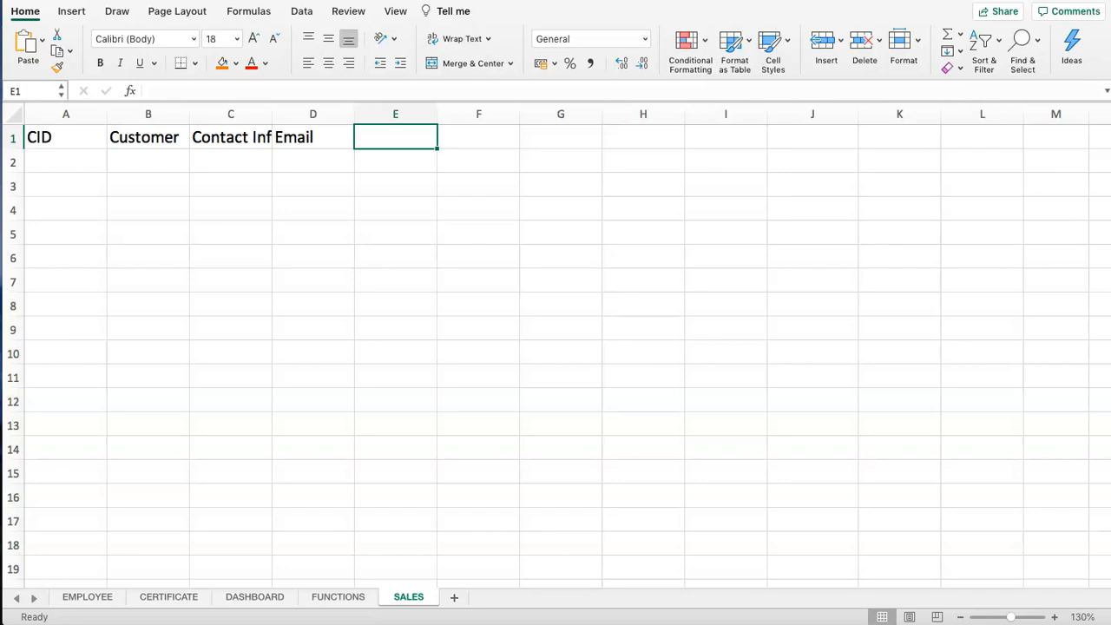
Step: Add the column headers Item Name in E1 and QTY in F1
{"action": "type", "text": "Item Name"}
{"action": "key", "text": "Tab"}
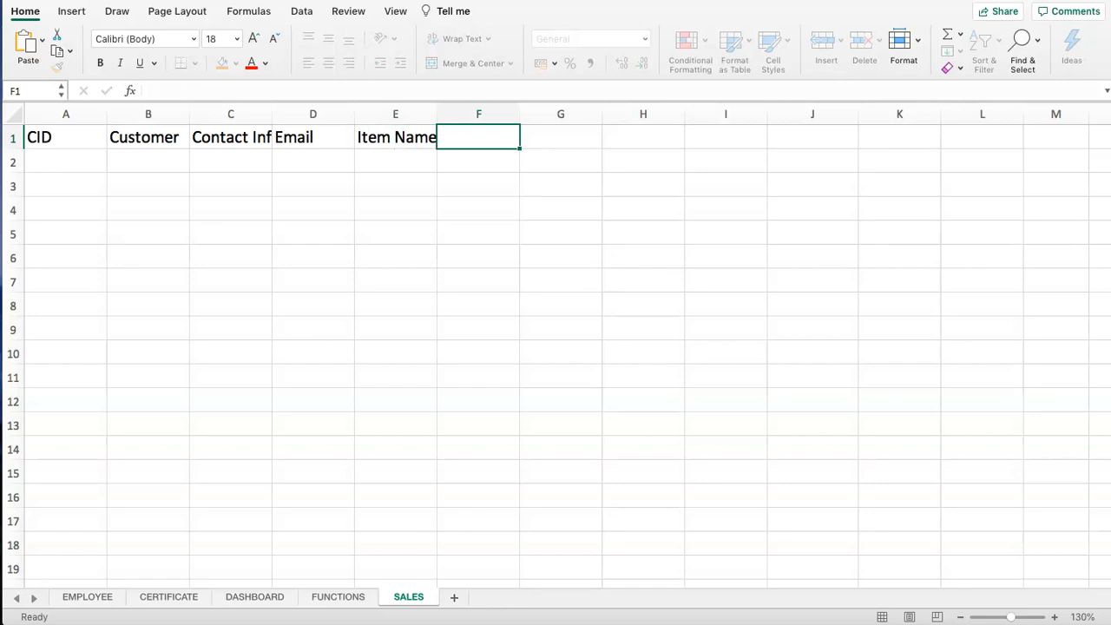
{"action": "type", "text": "Qty"}
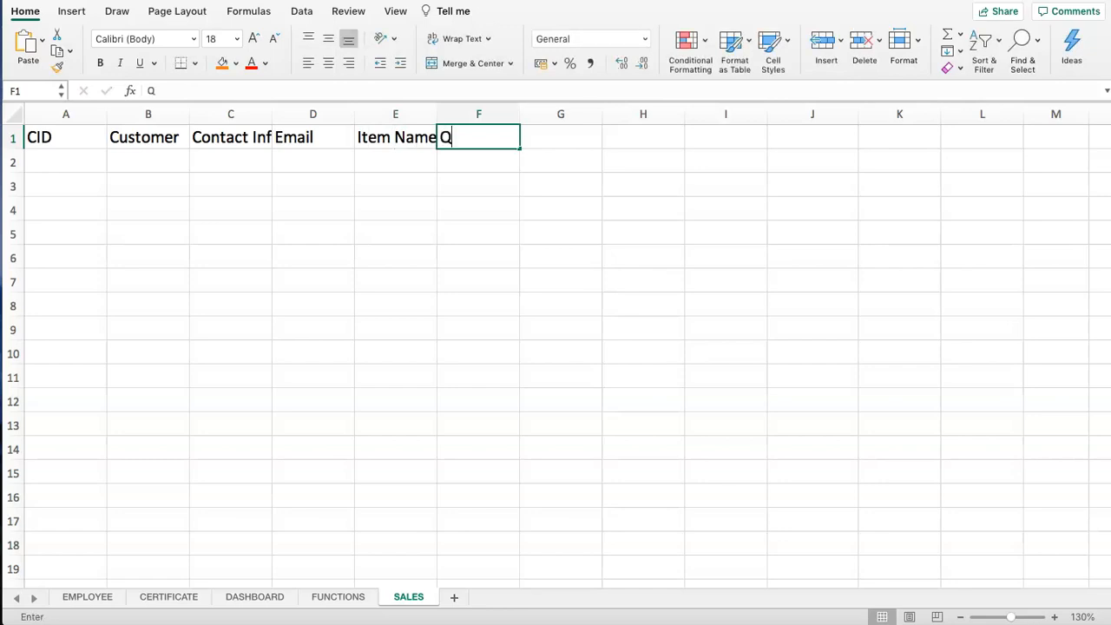
{"action": "key", "text": "BackSpace"}
{"action": "key", "text": "BackSpace"}
{"action": "type", "text": "TY"}
{"action": "key", "text": "Tab"}
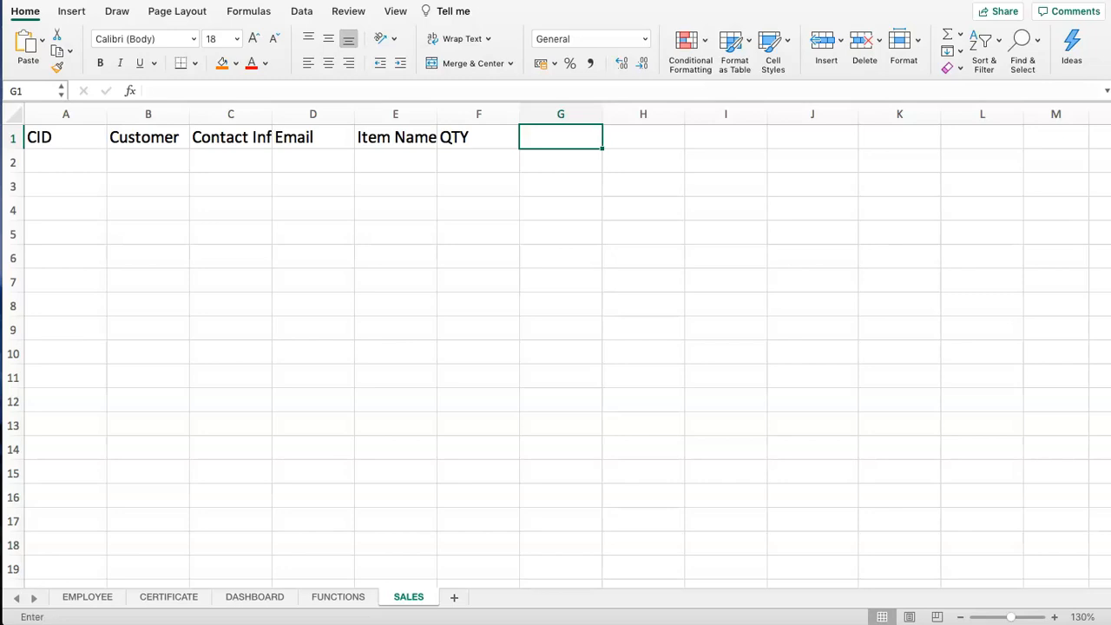
Step: Enter Selling Price as the column header in G1
{"action": "type", "text": "It"}
{"action": "key", "text": "BackSpace"}
{"action": "key", "text": "BackSpace"}
{"action": "type", "text": "Pric"}
{"action": "key", "text": "BackSpace"}
{"action": "key", "text": "BackSpace"}
{"action": "key", "text": "BackSpace"}
{"action": "key", "text": "BackSpace"}
{"action": "type", "text": "Selling Price"}
{"action": "key", "text": "Tab"}
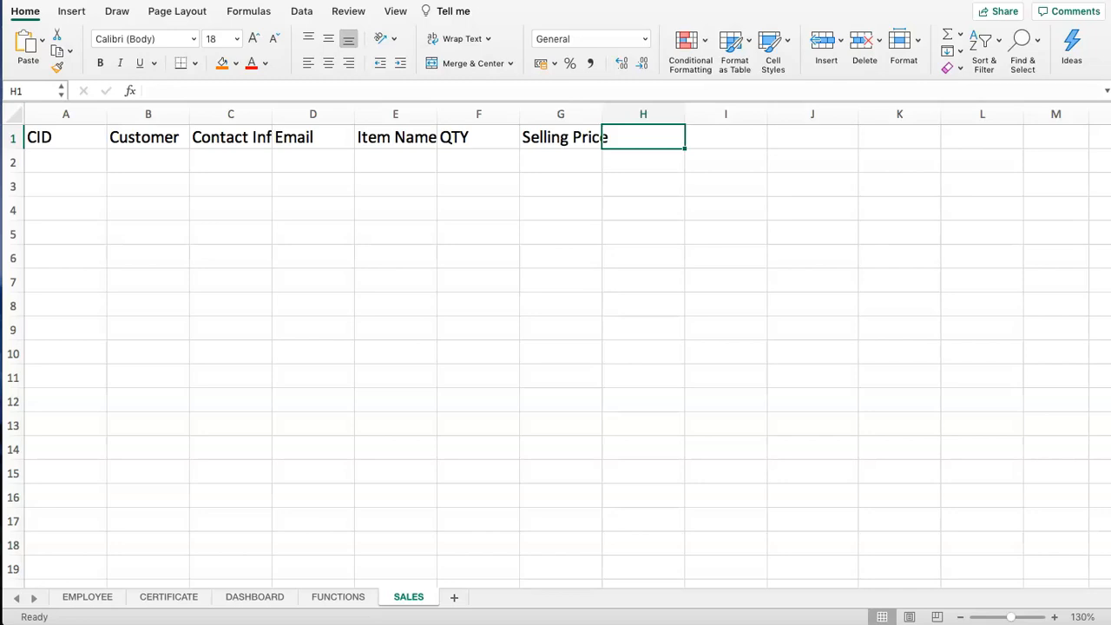
Step: Enter Shipping Fee as the column header in H1
{"action": "type", "text": "Shipping"}
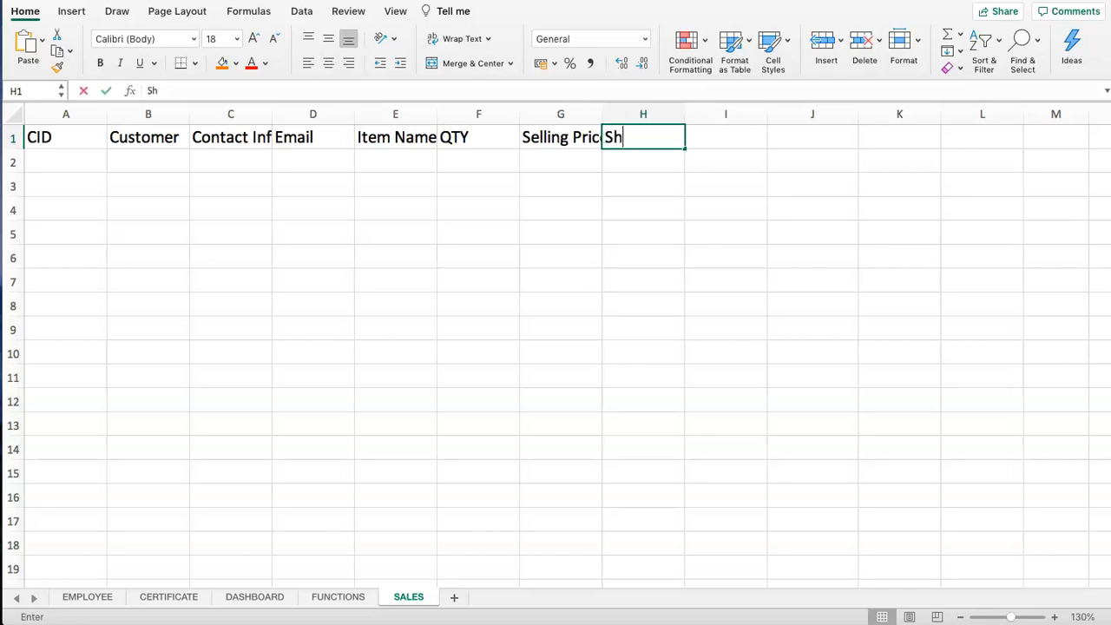
{"action": "key", "text": "BackSpace"}
{"action": "key", "text": "BackSpace"}
{"action": "type", "text": "ng Fee"}
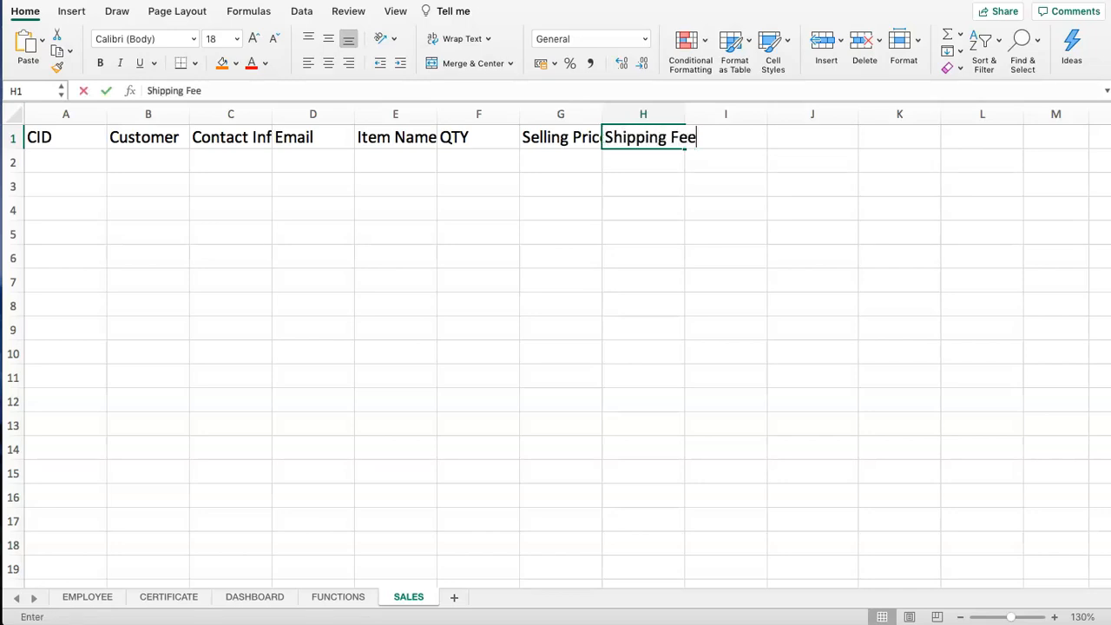
{"action": "key", "text": "Tab"}
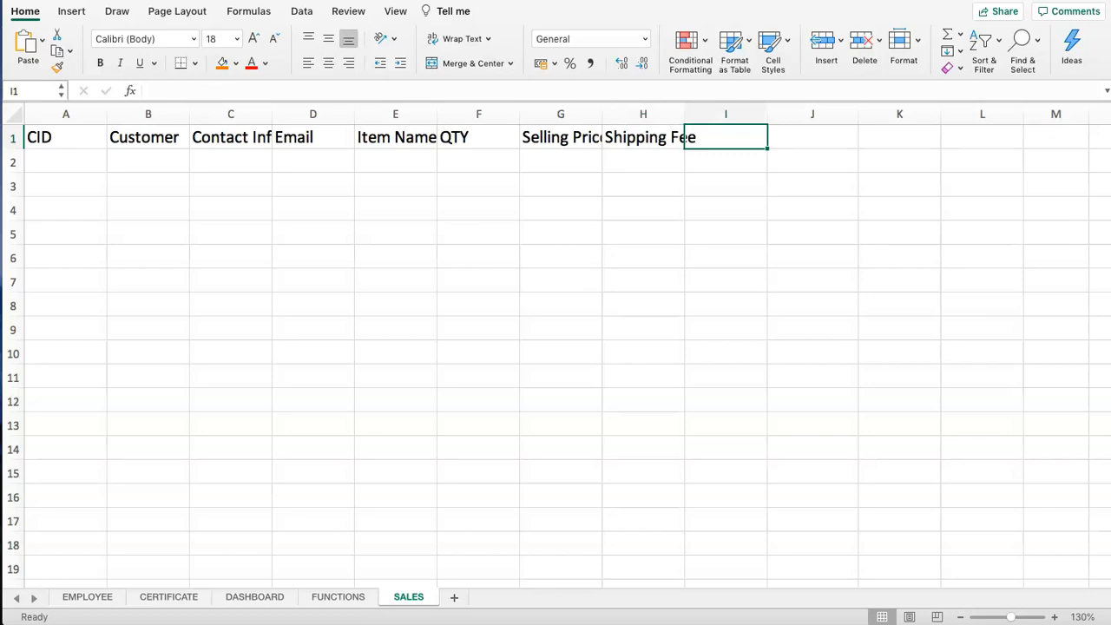
Step: Enter Total Order as the column header in I1
{"action": "type", "text": "Tot"}
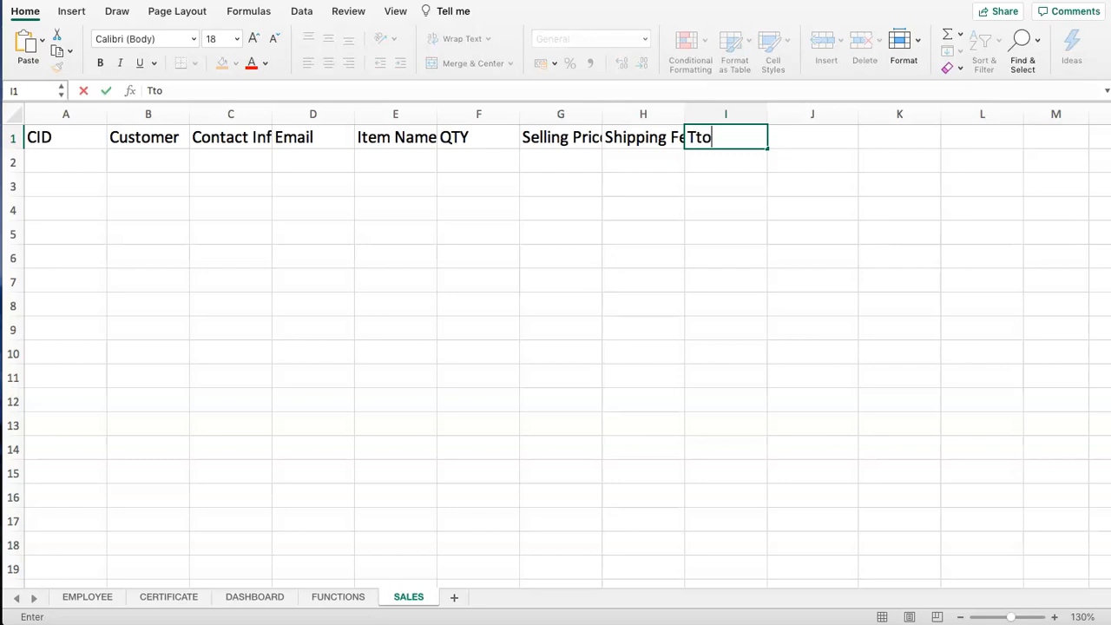
{"action": "type", "text": "al"}
{"action": "key", "text": "Tab"}
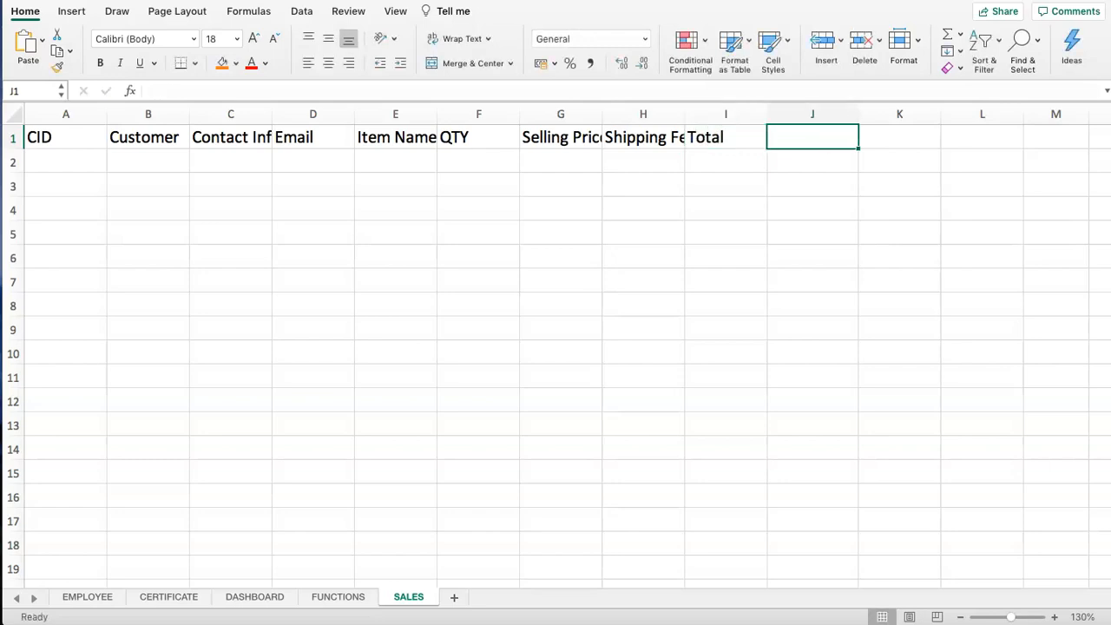
{"action": "double_click", "coordinate": [728, 137]}
{"action": "type", "text": "Orde"}
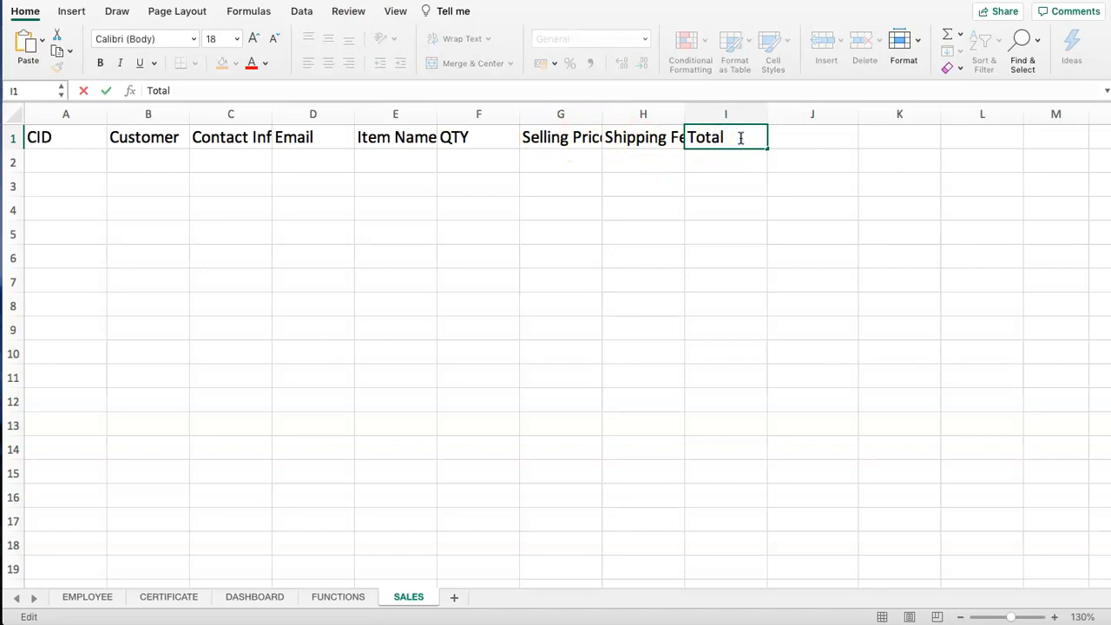
{"action": "type", "text": "r"}
{"action": "key", "text": "Tab"}
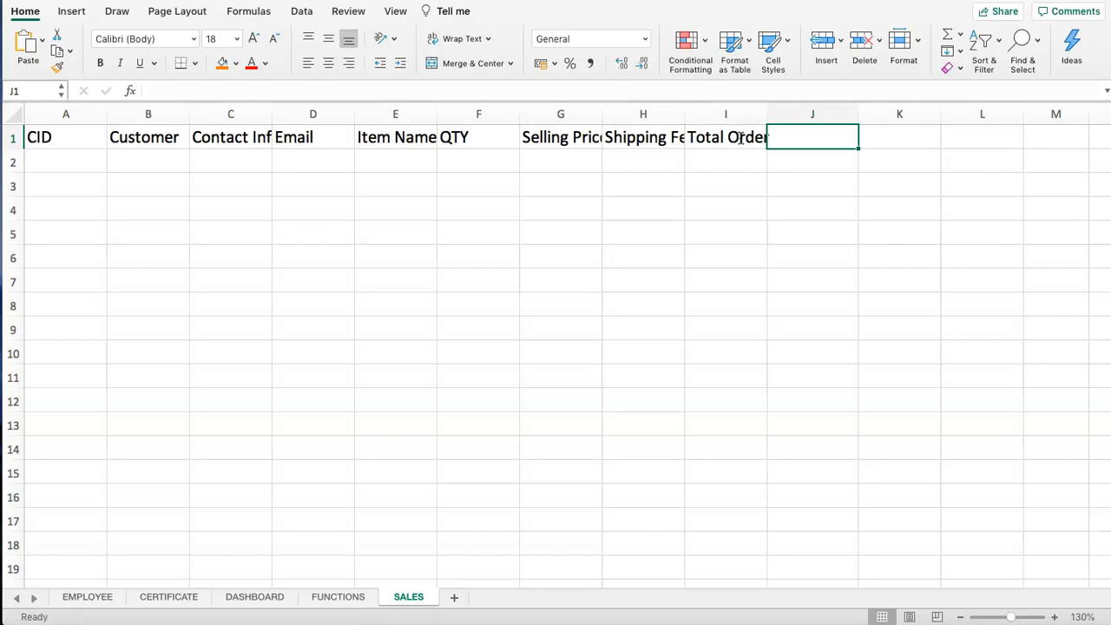
Step: Add the column headers Item Cost in J1 and Shipping Cost in K1
{"action": "type", "text": "Cost"}
{"action": "key", "text": "BackSpace"}
{"action": "key", "text": "BackSpace"}
{"action": "key", "text": "BackSpace"}
{"action": "key", "text": "BackSpace"}
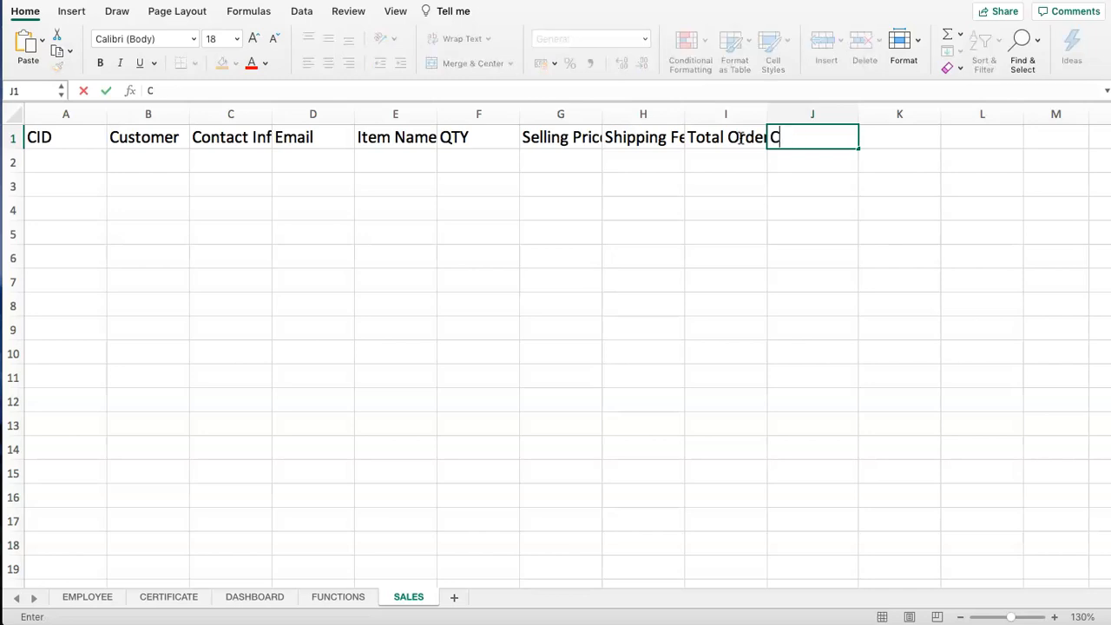
{"action": "type", "text": "Item Cost"}
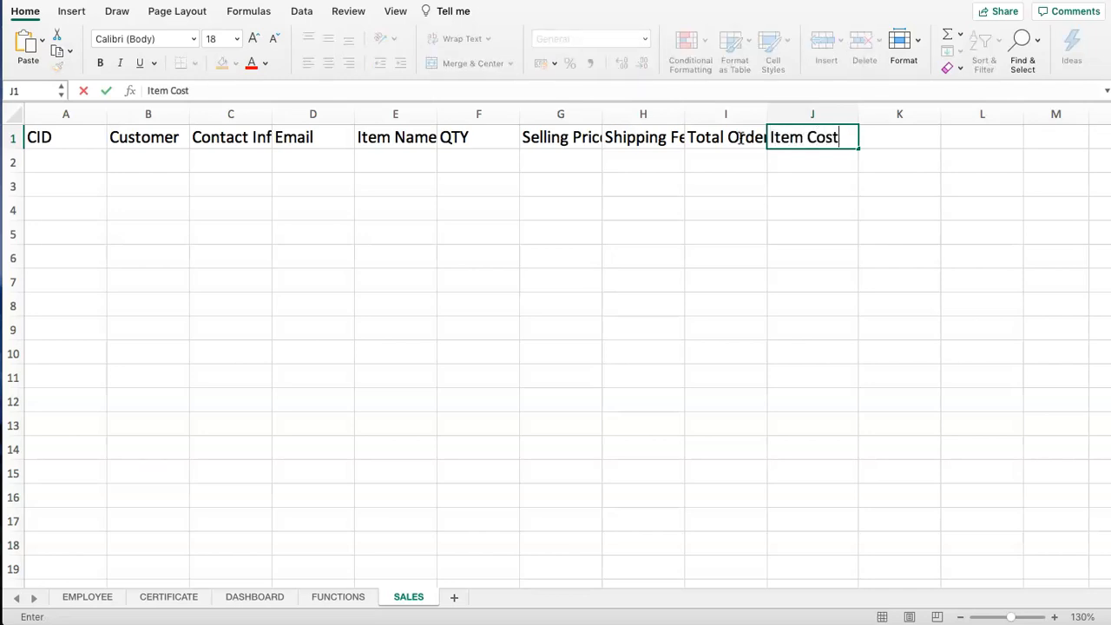
{"action": "key", "text": "Tab"}
{"action": "type", "text": "Shipping Cost"}
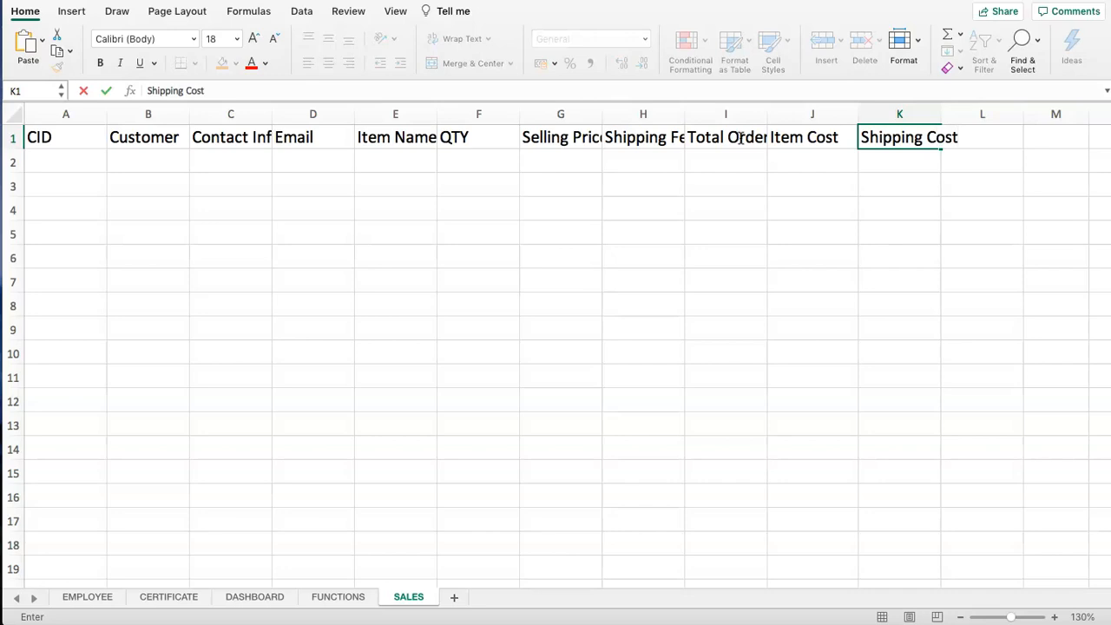
{"action": "key", "text": "Return"}
Step: Enter Profit as the column header in L1
{"action": "key", "text": "Right"}
{"action": "key", "text": "Up"}
{"action": "key", "text": "Right"}
{"action": "key", "text": "Right"}
{"action": "key", "text": "Right"}
{"action": "key", "text": "Left"}
{"action": "type", "text": "Prifit"}
{"action": "key", "text": "BackSpace"}
{"action": "key", "text": "BackSpace"}
{"action": "key", "text": "BackSpace"}
{"action": "key", "text": "BackSpace"}
{"action": "type", "text": "ofit"}
{"action": "key", "text": "Tab"}
Step: Enter Notes as the last column header in M1
{"action": "type", "text": "Noteds"}
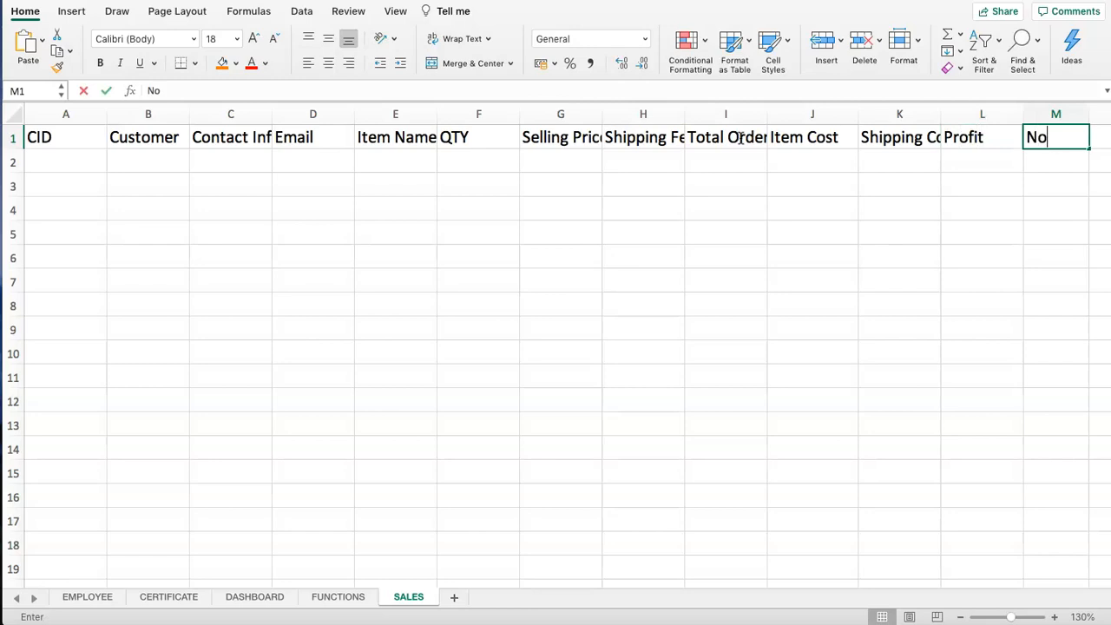
{"action": "key", "text": "Return"}
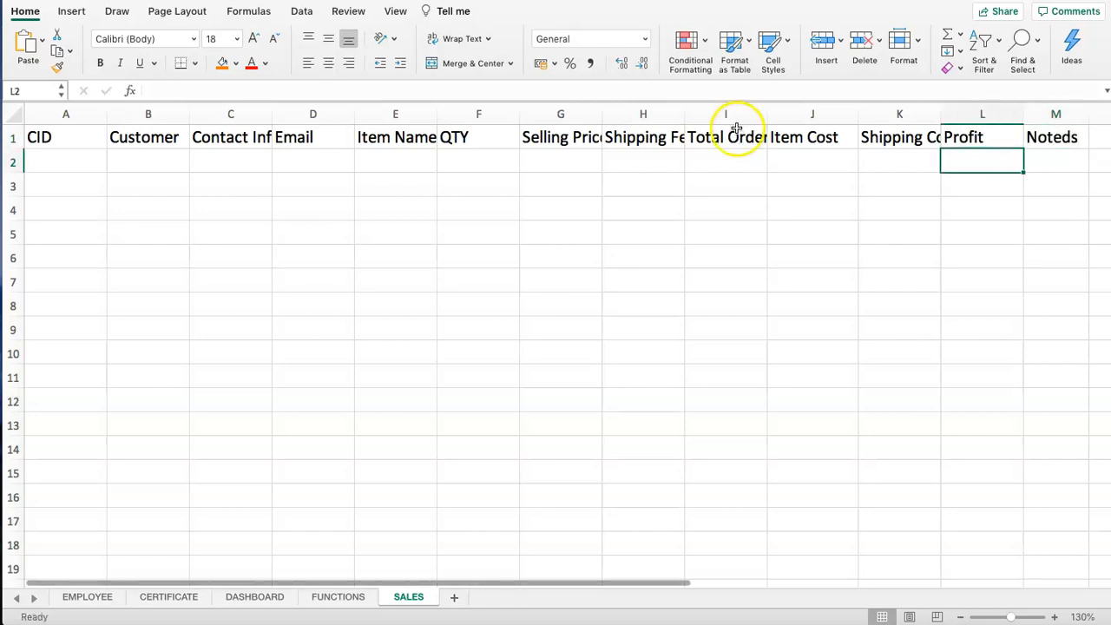
{"action": "left_click", "coordinate": [1051, 136]}
{"action": "double_click", "coordinate": [1066, 139]}
{"action": "key", "text": "BackSpace"}
{"action": "key", "text": "Return"}
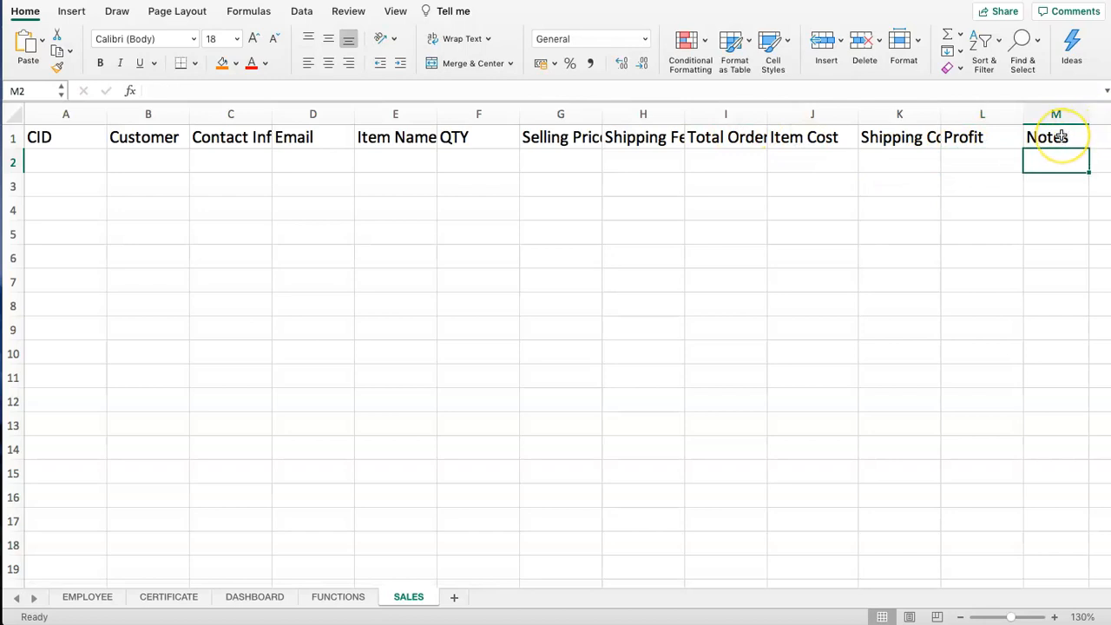
Step: Fill the header cells A1:M1 with orange and center their text
{"action": "left_click_drag", "start_coordinate": [1061, 138], "coordinate": [37, 137]}
{"action": "left_click", "coordinate": [224, 63]}
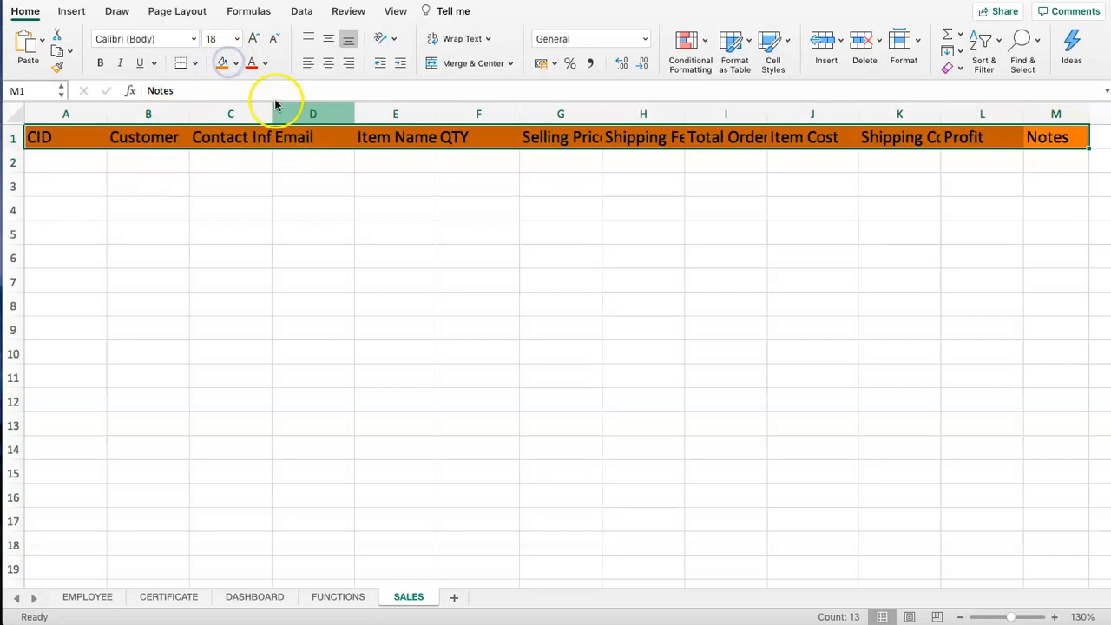
{"action": "left_click", "coordinate": [328, 63]}
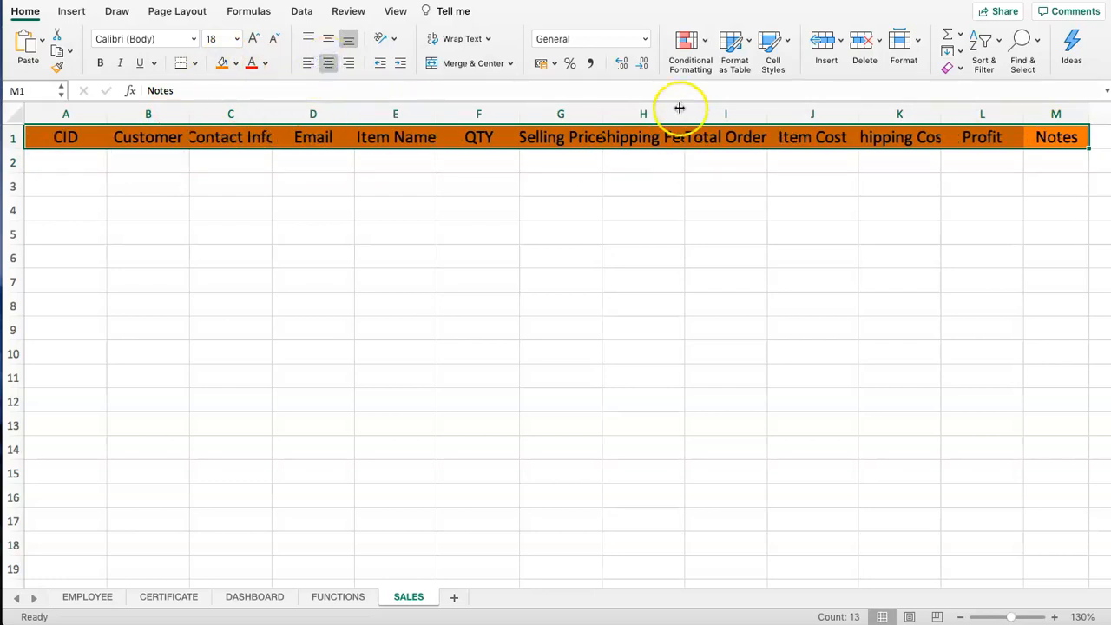
Step: Widen the Contact Info, Selling Price, Shipping Fee, Total Order and Shipping Cost columns so their full headers fit
{"action": "left_click", "coordinate": [547, 178]}
{"action": "left_click_drag", "start_coordinate": [556, 114], "coordinate": [787, 109]}
{"action": "left_click", "coordinate": [739, 212]}
{"action": "left_click", "coordinate": [648, 161]}
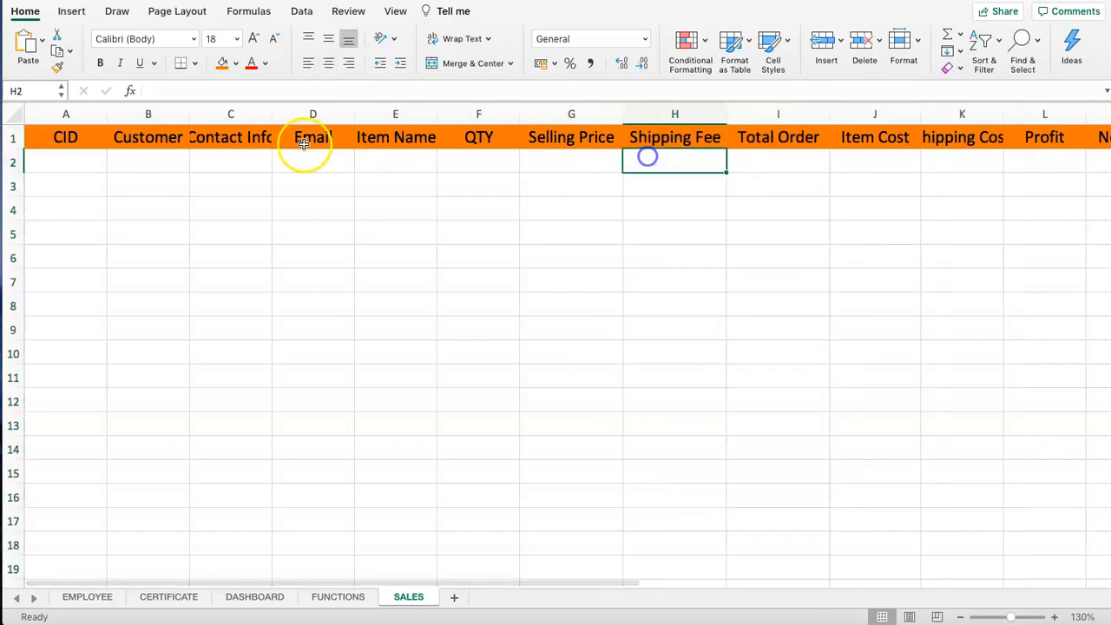
{"action": "left_click_drag", "start_coordinate": [271, 110], "coordinate": [296, 110]}
{"action": "left_click", "coordinate": [221, 168]}
{"action": "left_click_drag", "start_coordinate": [1029, 111], "coordinate": [1064, 110]}
{"action": "left_click", "coordinate": [925, 111]}
{"action": "left_click", "coordinate": [831, 161]}
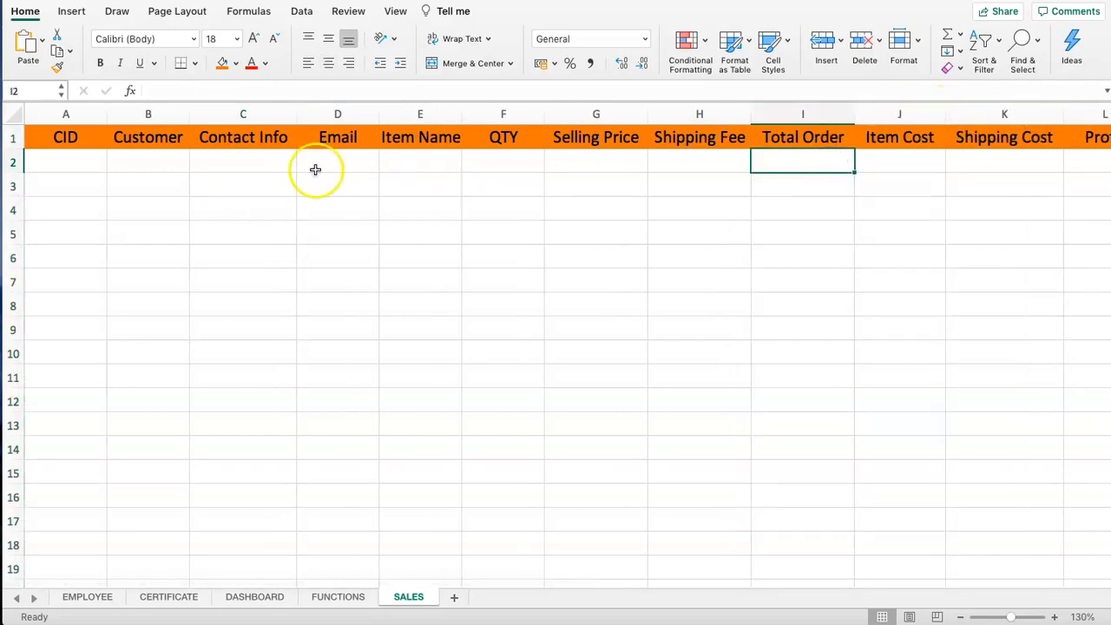
Step: Apply All Borders to the data range A2:M13 below the headers
{"action": "left_click_drag", "start_coordinate": [66, 162], "coordinate": [1039, 414]}
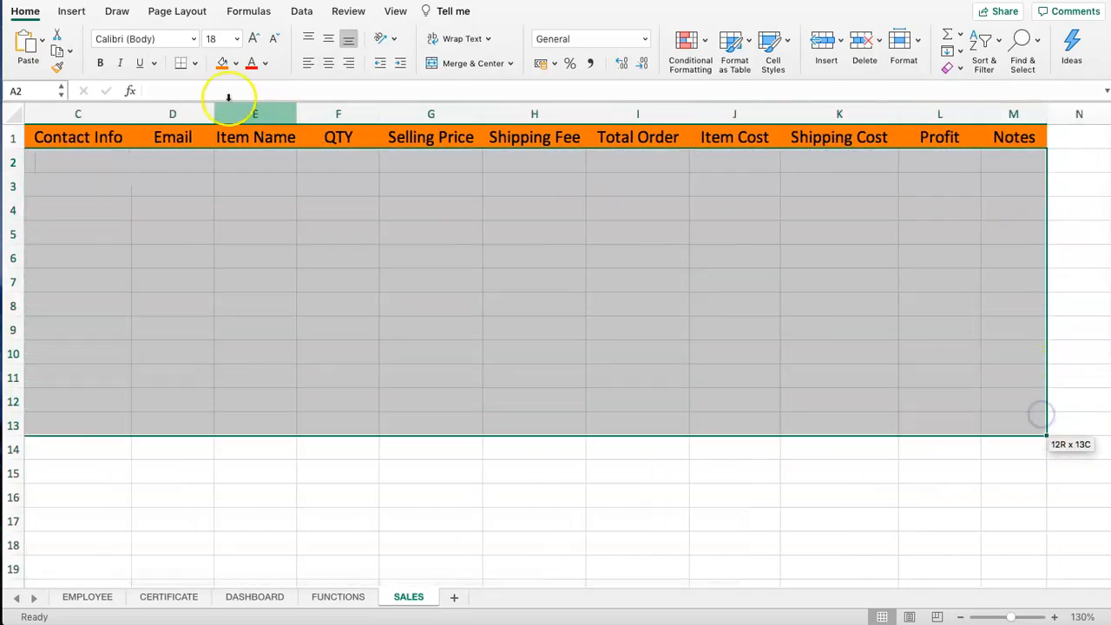
{"action": "left_click", "coordinate": [194, 64]}
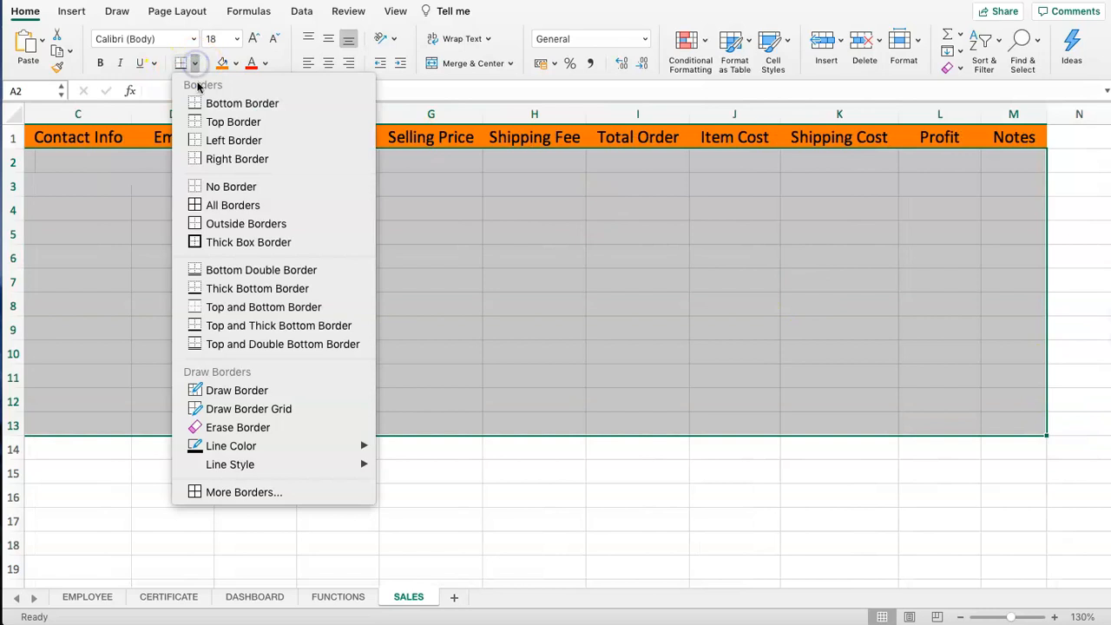
{"action": "left_click", "coordinate": [221, 205]}
{"action": "left_click", "coordinate": [231, 190]}
Step: Fill in the first record's customer ID in A2 and the customer's full name in B2
{"action": "left_click", "coordinate": [45, 164]}
{"action": "type", "text": "1"}
{"action": "key", "text": "Return"}
{"action": "key", "text": "Right"}
{"action": "key", "text": "Up"}
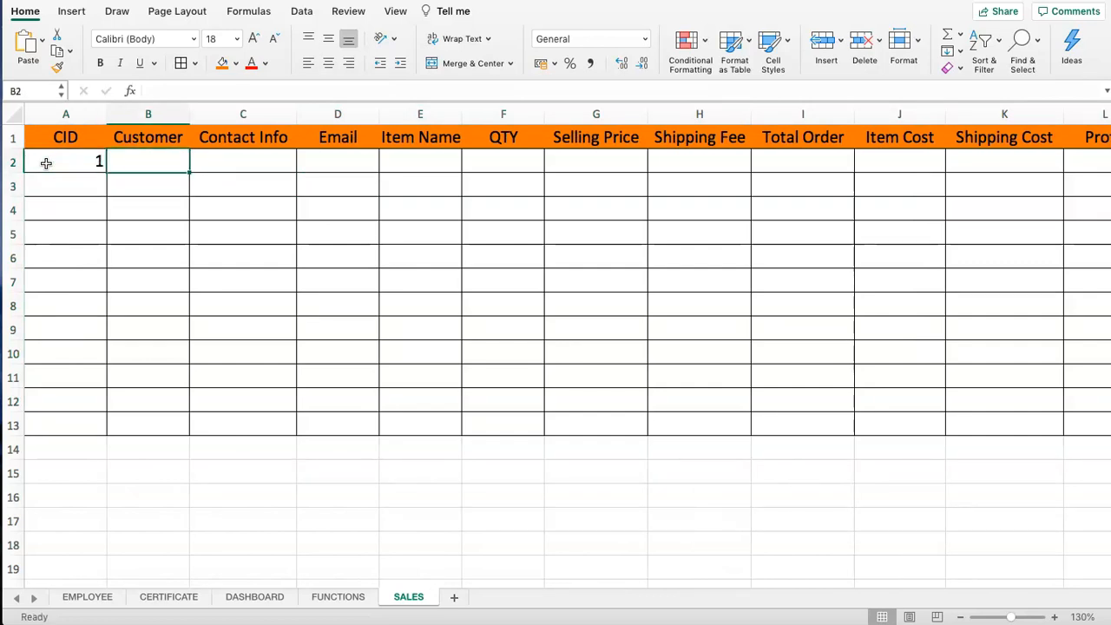
{"action": "type", "text": "John "}
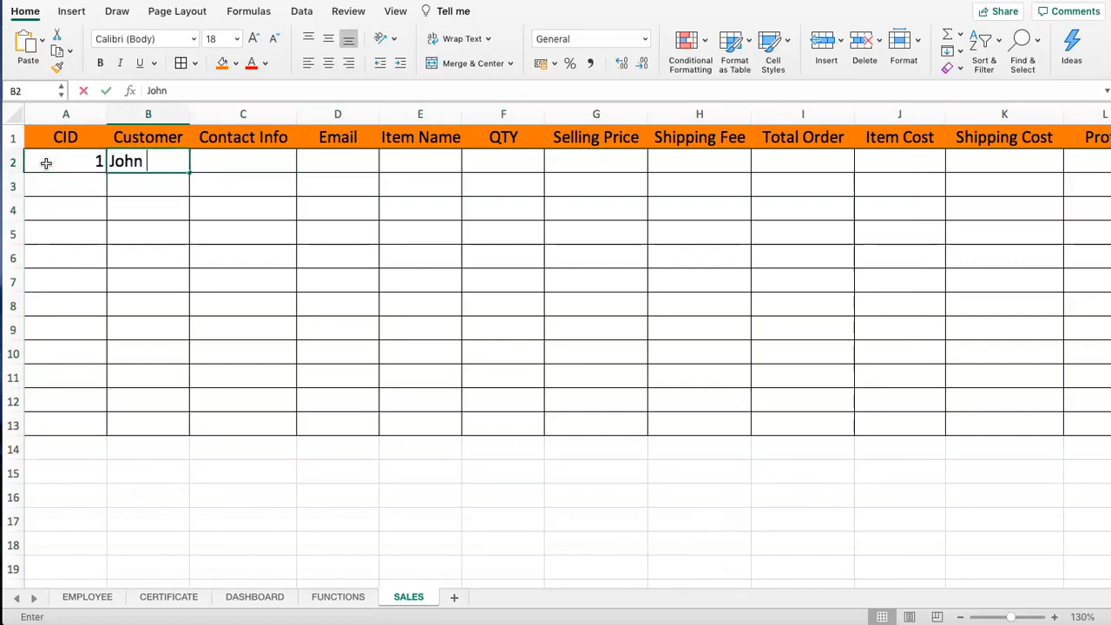
{"action": "type", "text": "Doe"}
{"action": "key", "text": "Tab"}
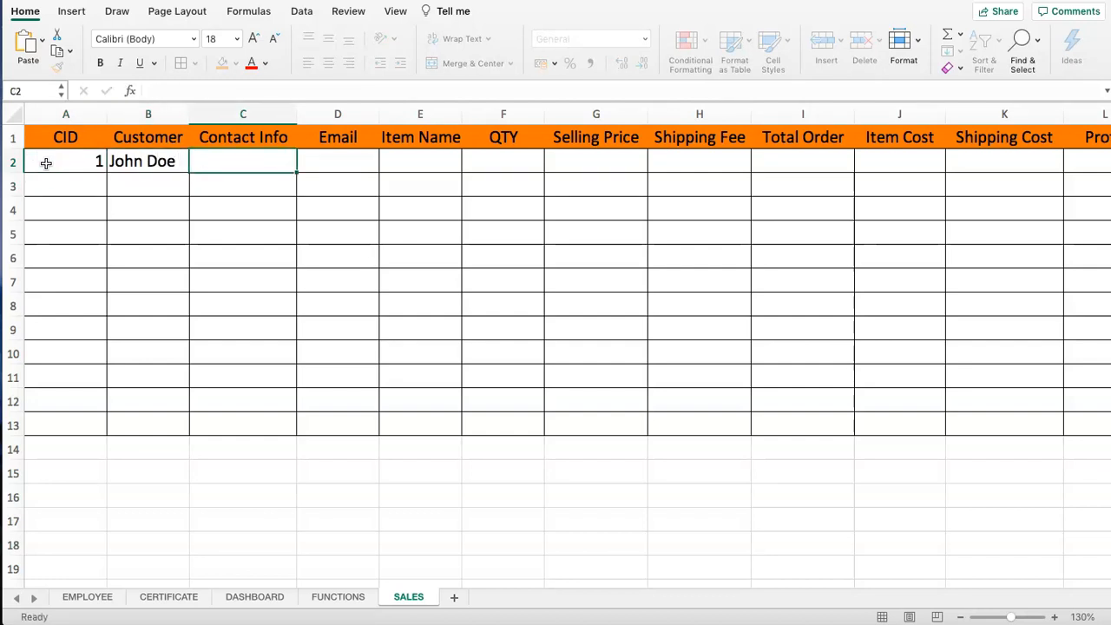
Step: Enter the customer's postal address under Contact Info in C2
{"action": "type", "text": "Street City ABC "}
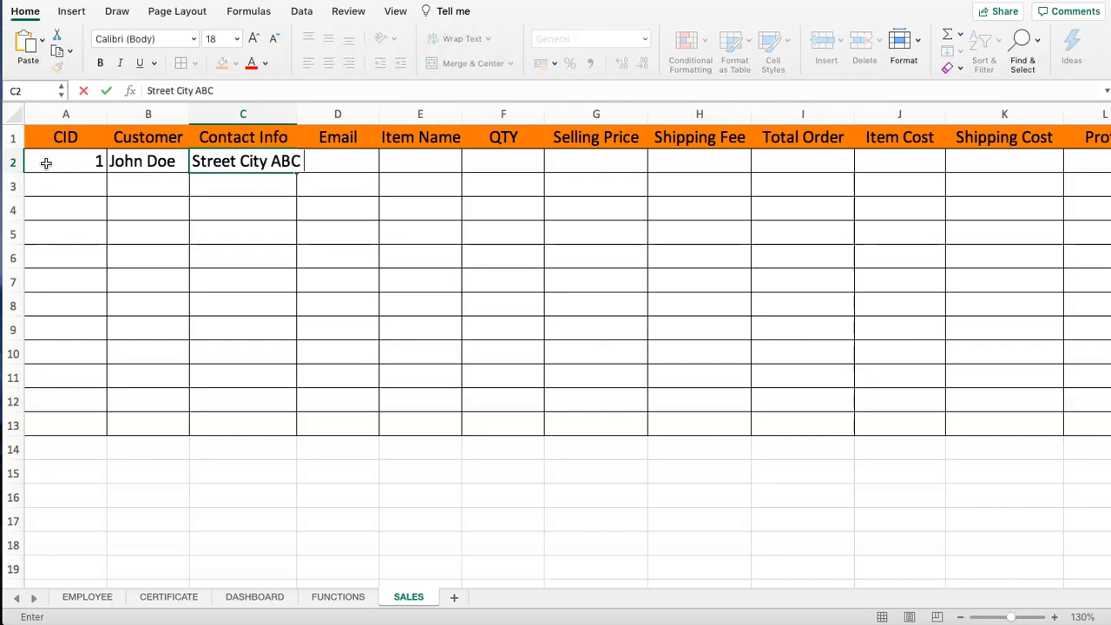
{"action": "type", "text": "1"}
{"action": "key", "text": "BackSpace"}
{"action": "type", "text": "1000"}
{"action": "key", "text": "Tab"}
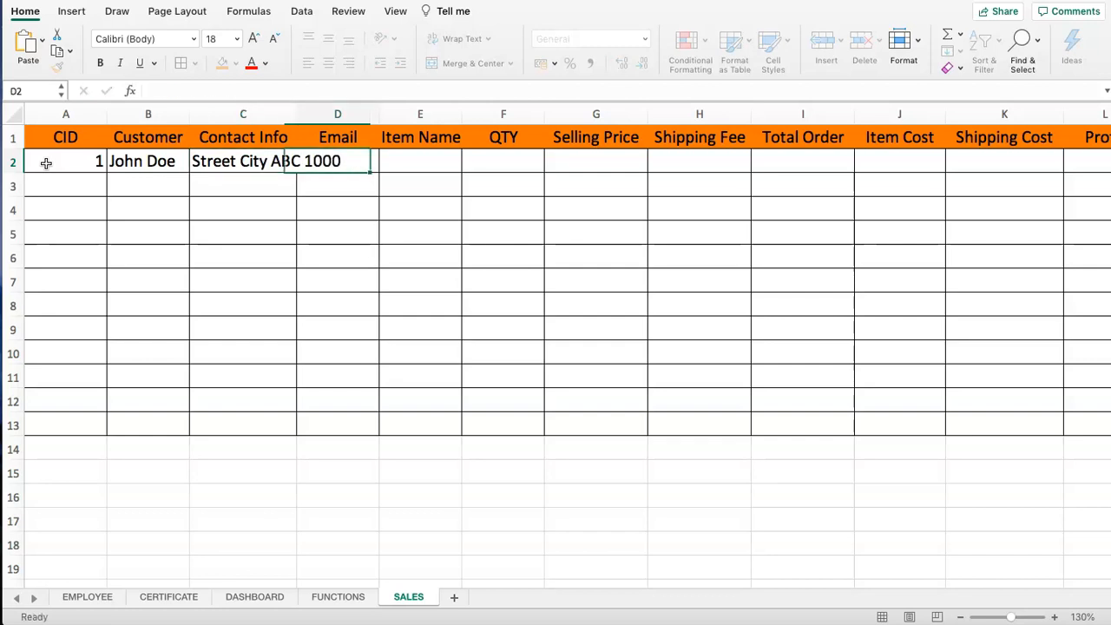
Step: Enter the customer's e-mail address for the first record in D2
{"action": "type", "text": "john"}
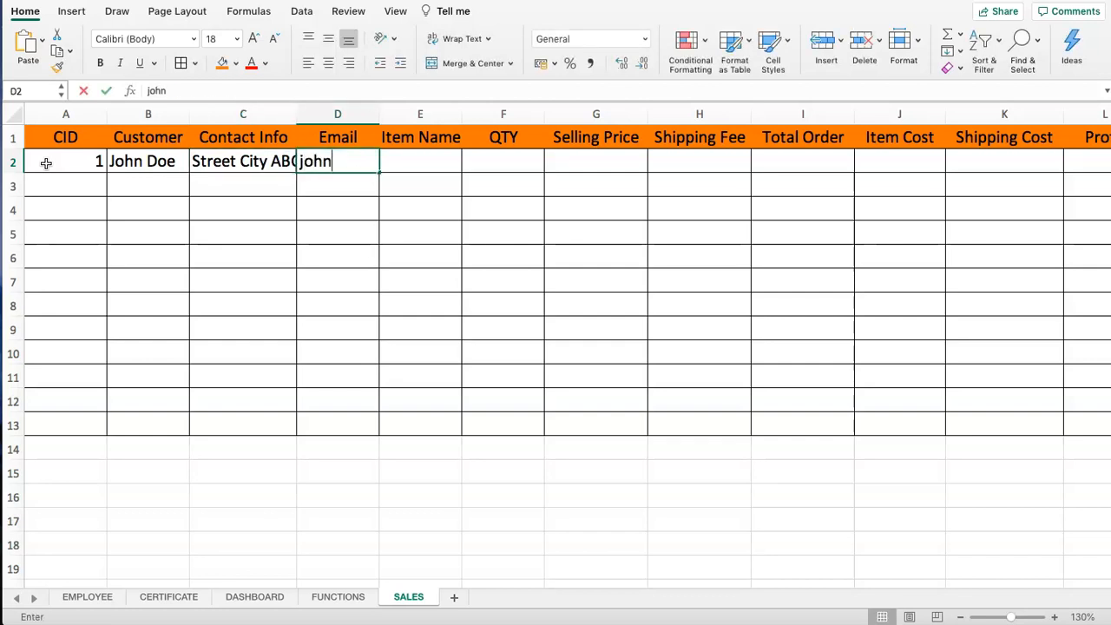
{"action": "type", "text": "@doe.com"}
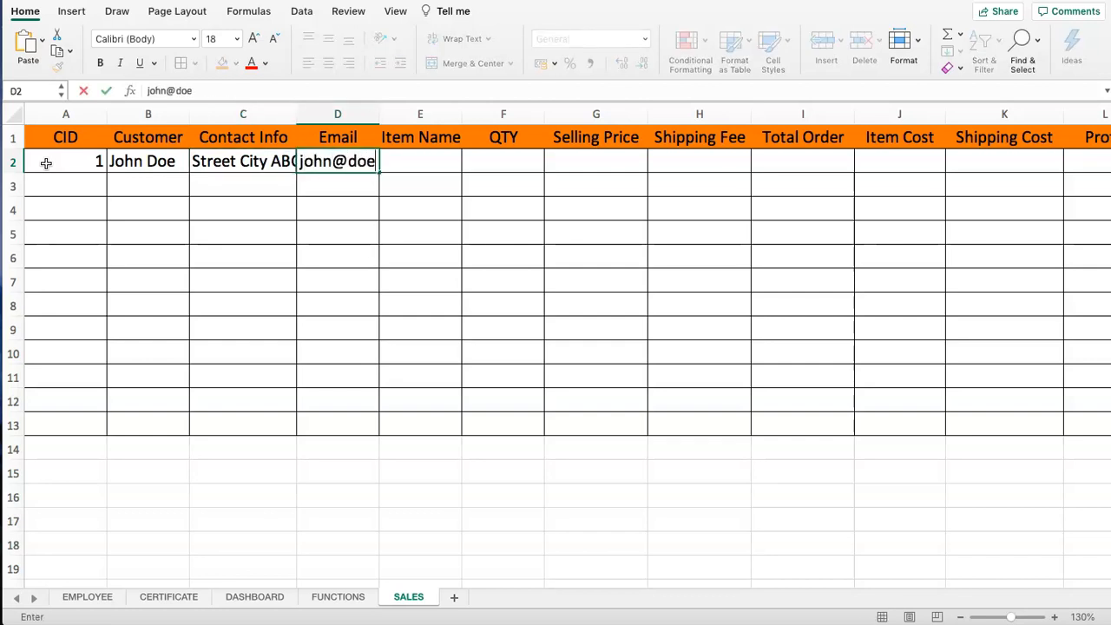
{"action": "key", "text": "Return"}
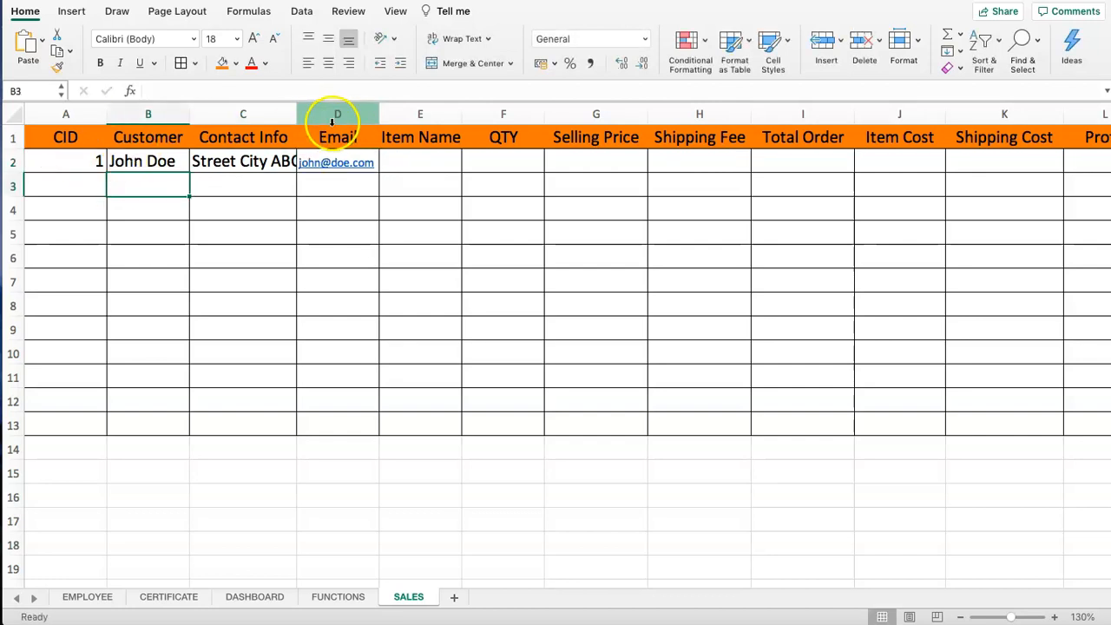
Step: Widen the Email and Contact Info columns so the first record's entries fit
{"action": "left_click", "coordinate": [341, 113]}
{"action": "left_click_drag", "start_coordinate": [380, 114], "coordinate": [405, 112]}
{"action": "left_click", "coordinate": [272, 114]}
{"action": "left_click_drag", "start_coordinate": [296, 114], "coordinate": [315, 126]}
{"action": "left_click_drag", "start_coordinate": [314, 114], "coordinate": [350, 114]}
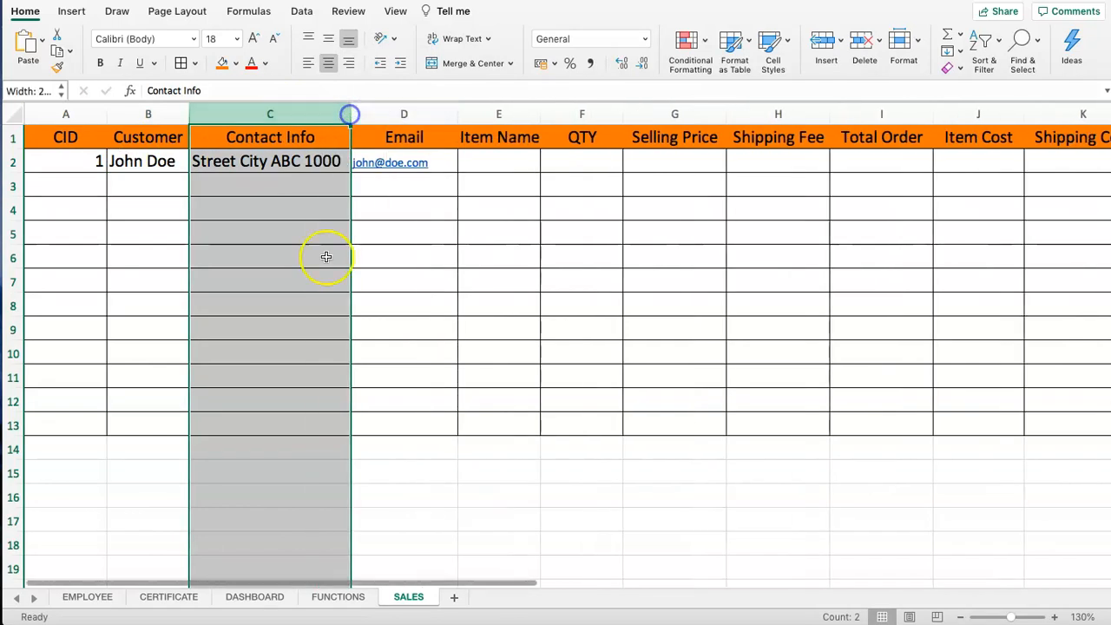
{"action": "left_click", "coordinate": [342, 247]}
Step: Enter the item name Apple Pie Book in E2 with quantity 1 in F2, and fit the Item Name column to its contents
{"action": "left_click", "coordinate": [496, 159]}
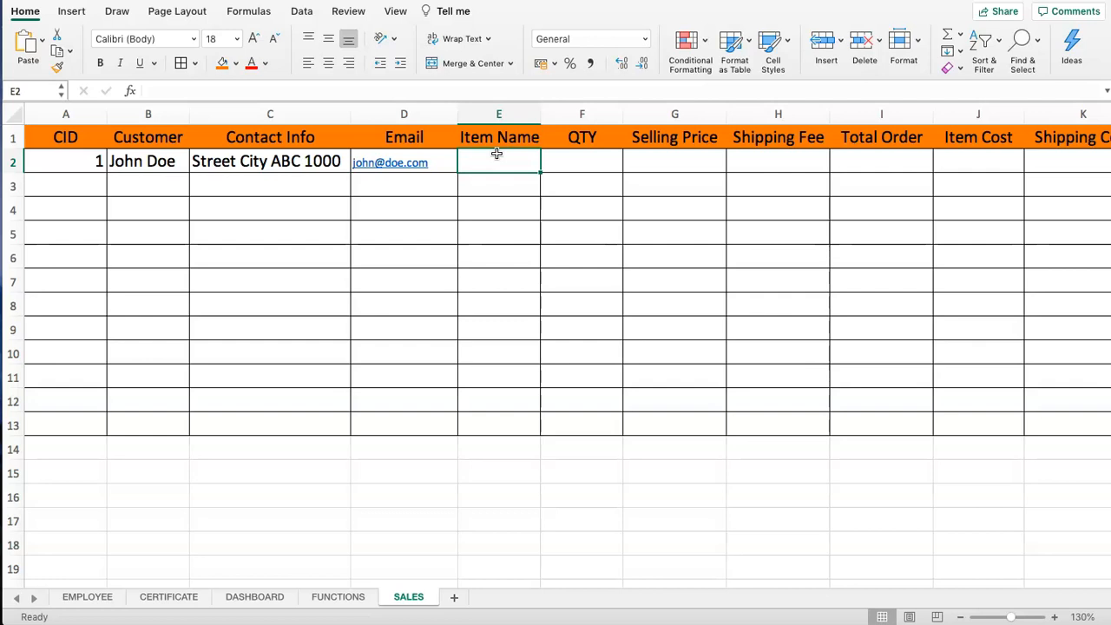
{"action": "type", "text": "Pie Book"}
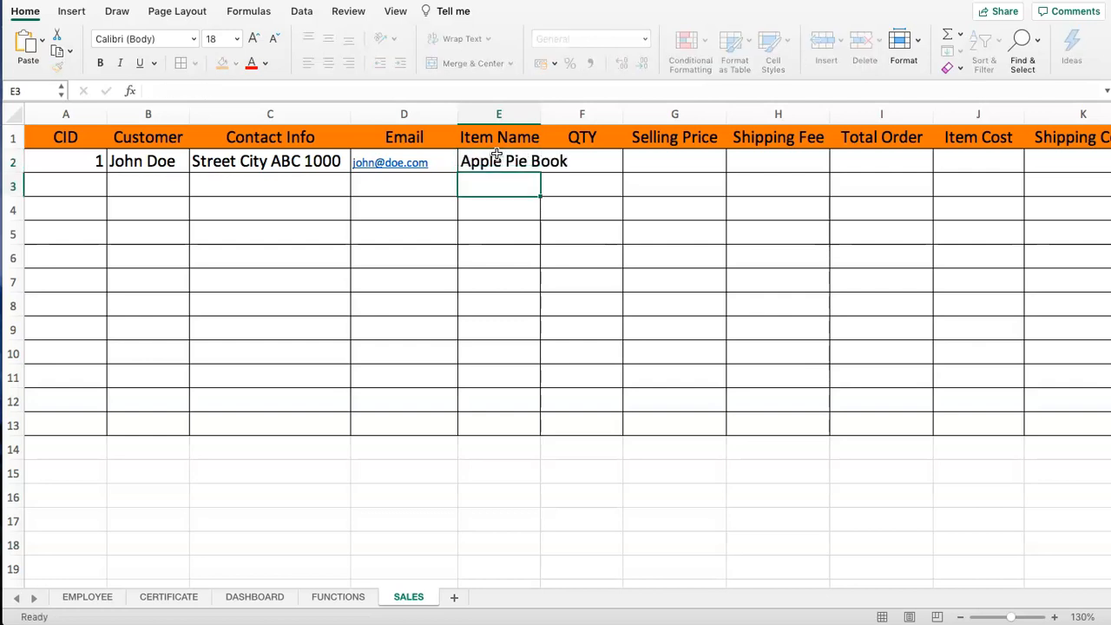
{"action": "key", "text": "Tab"}
{"action": "type", "text": "1"}
{"action": "key", "text": "Tab"}
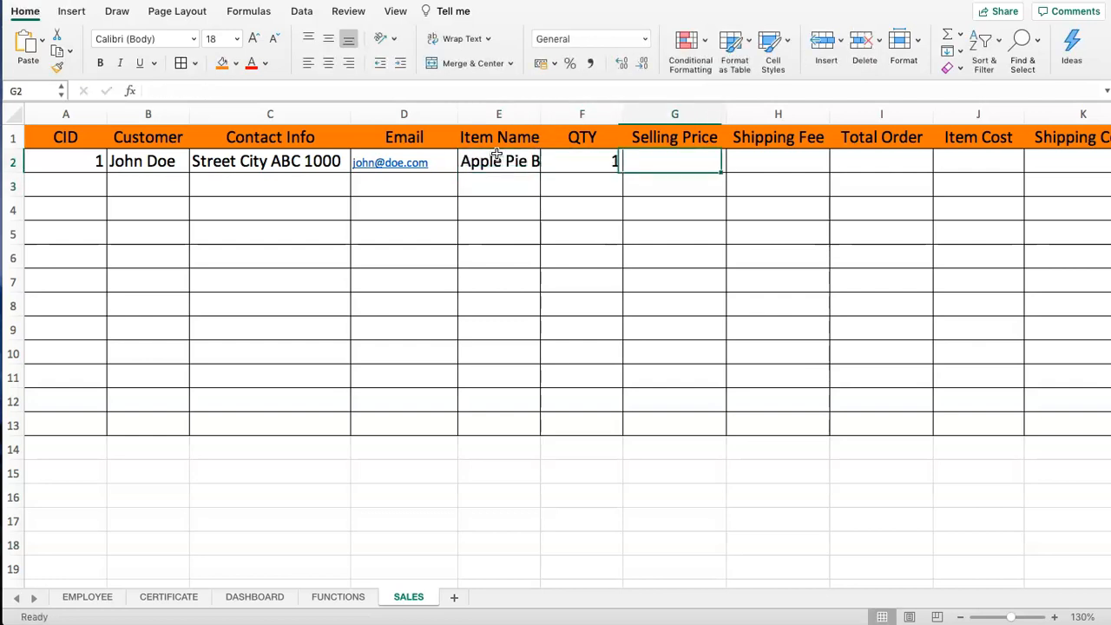
{"action": "double_click", "coordinate": [540, 114]}
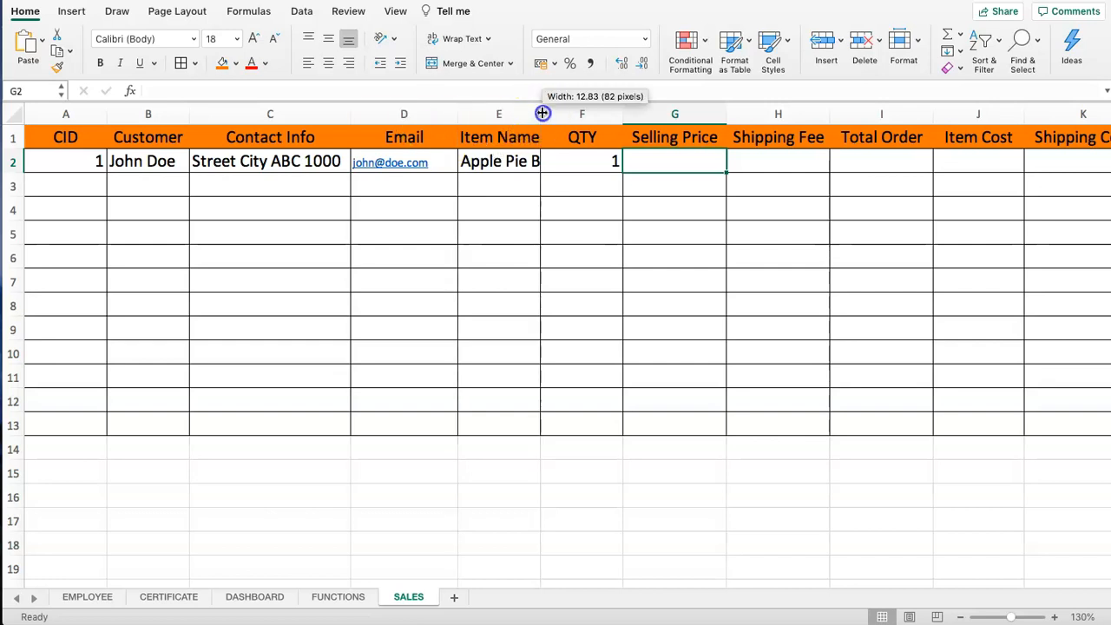
Step: Enter a selling price of 10 in G2 and a shipping fee of 5.95 in H2
{"action": "left_click", "coordinate": [677, 160]}
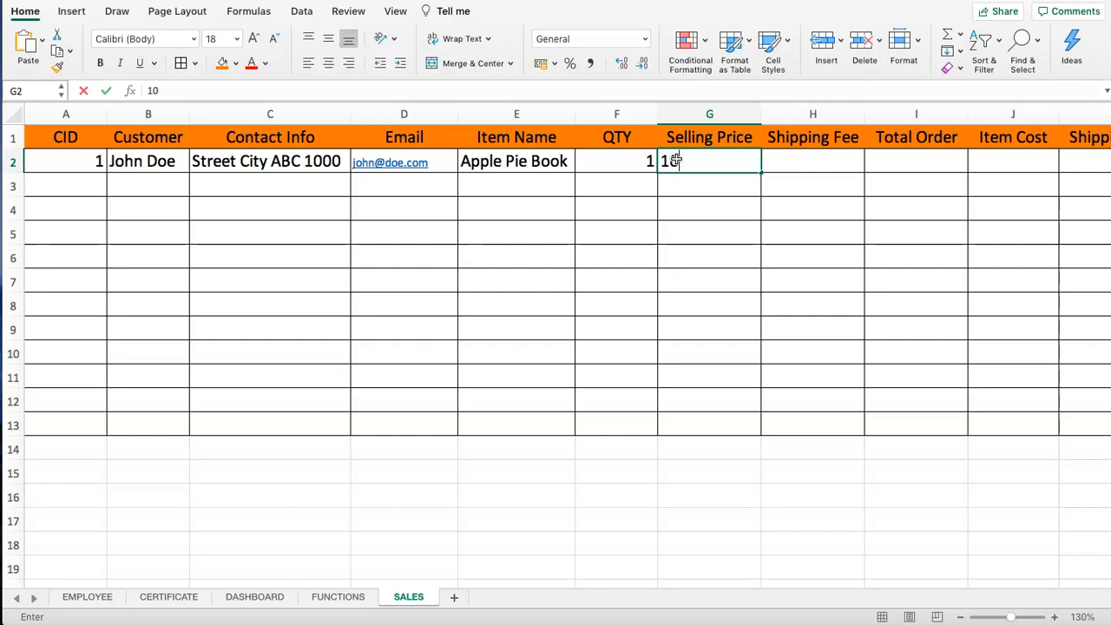
{"action": "type", "text": "10"}
{"action": "key", "text": "Return"}
{"action": "left_click", "coordinate": [677, 159]}
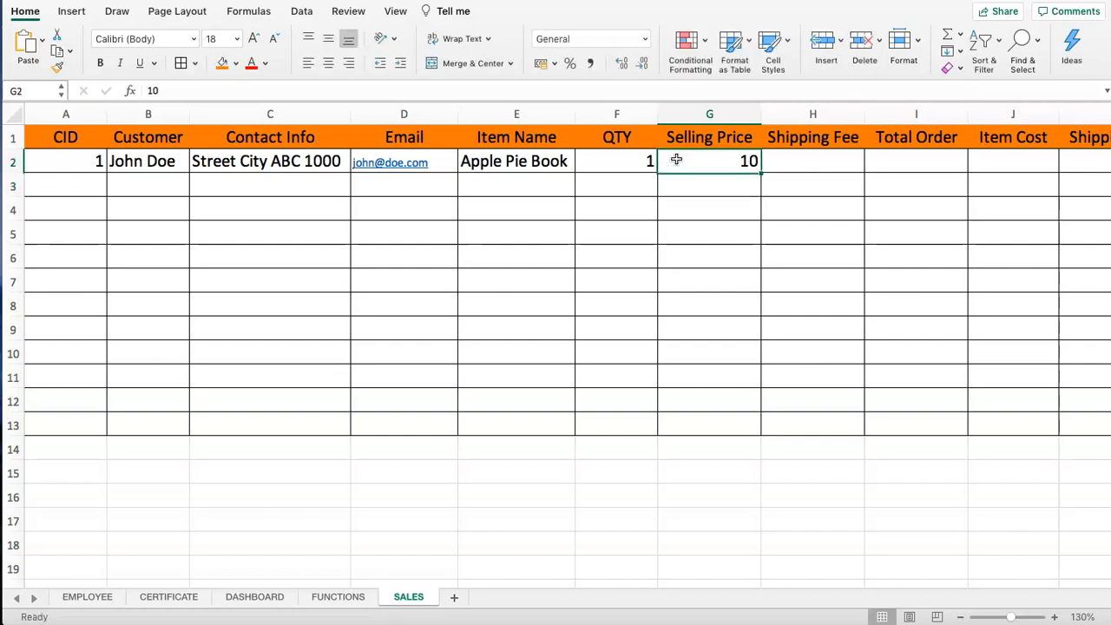
{"action": "left_click", "coordinate": [802, 162]}
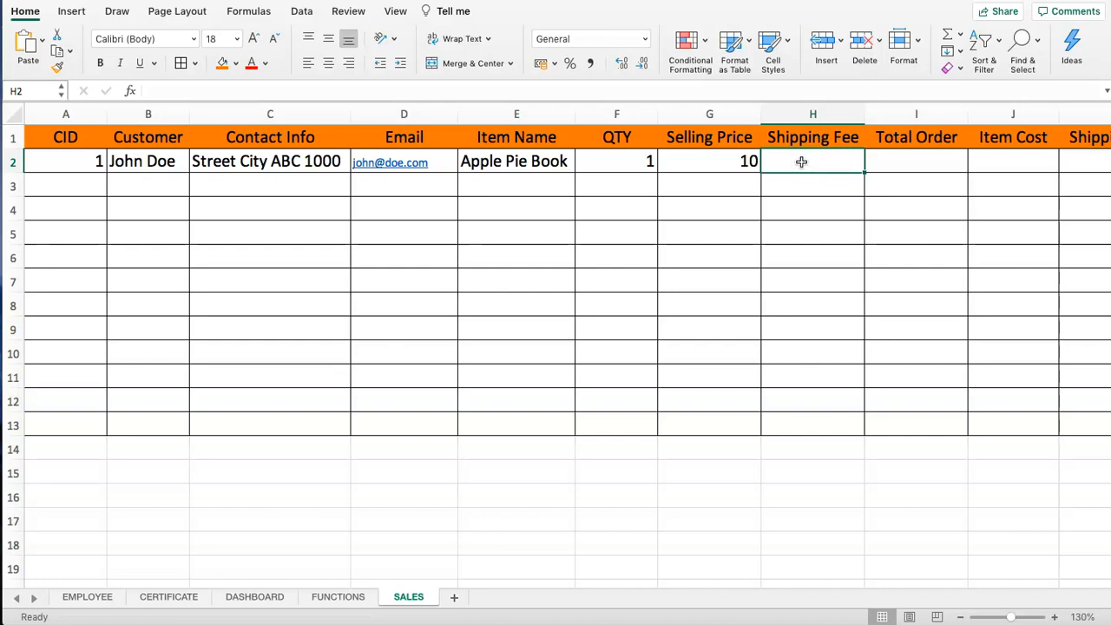
{"action": "type", "text": "5.95"}
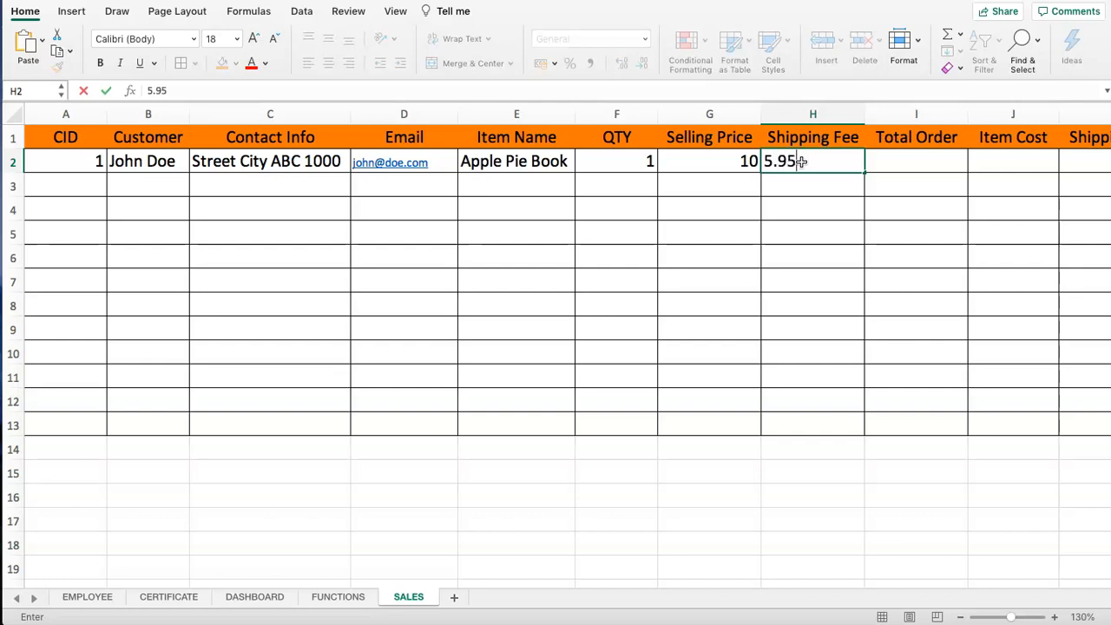
{"action": "key", "text": "Return"}
{"action": "key", "text": "Up"}
{"action": "key", "text": "Left"}
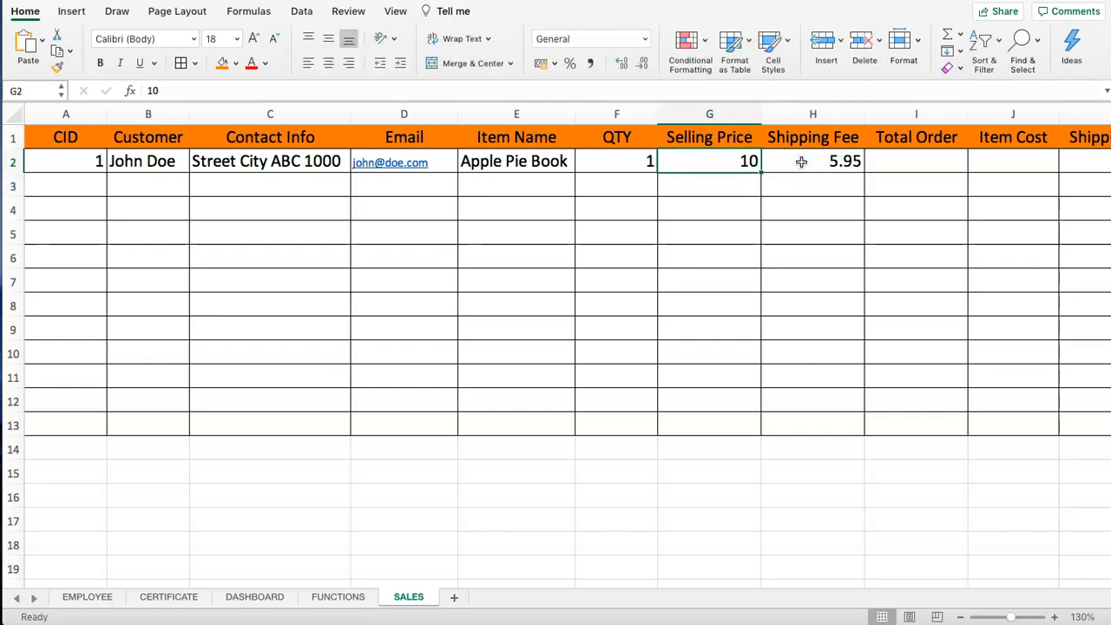
Step: Format the selling price and shipping fee in G2:H2 as Accounting with the English (United States) dollar sign
{"action": "left_click_drag", "start_coordinate": [724, 162], "coordinate": [829, 153]}
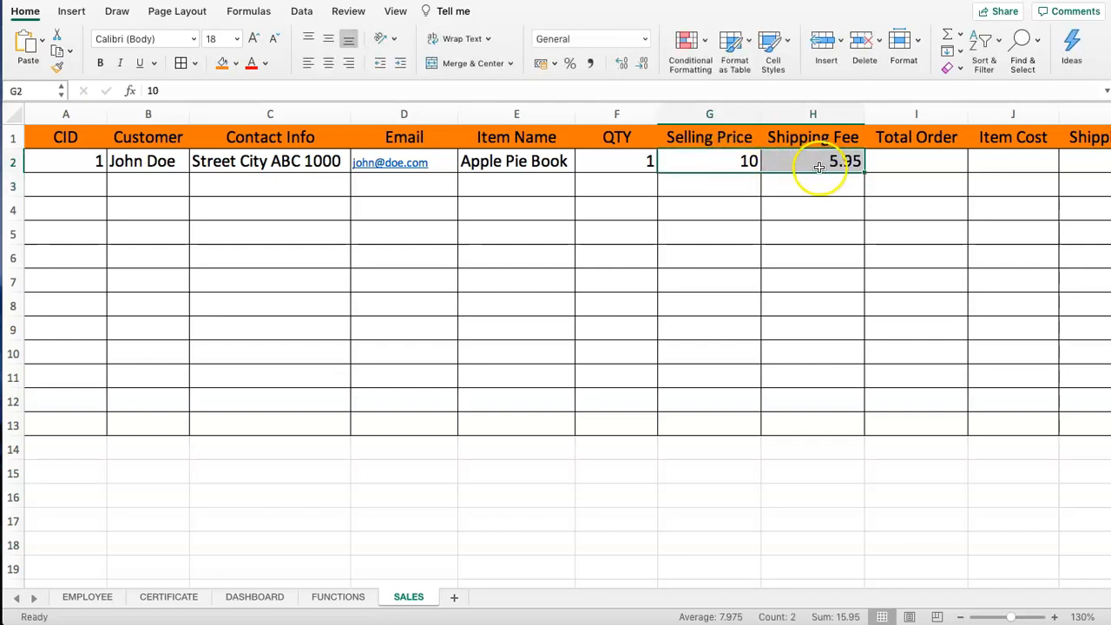
{"action": "left_click", "coordinate": [592, 64]}
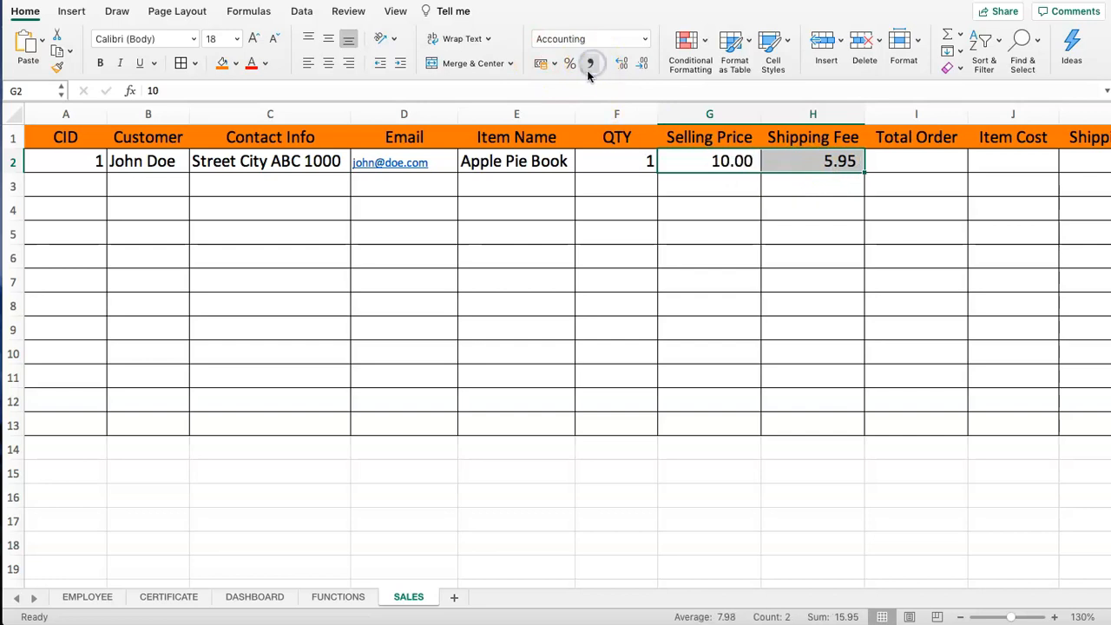
{"action": "left_click", "coordinate": [540, 66]}
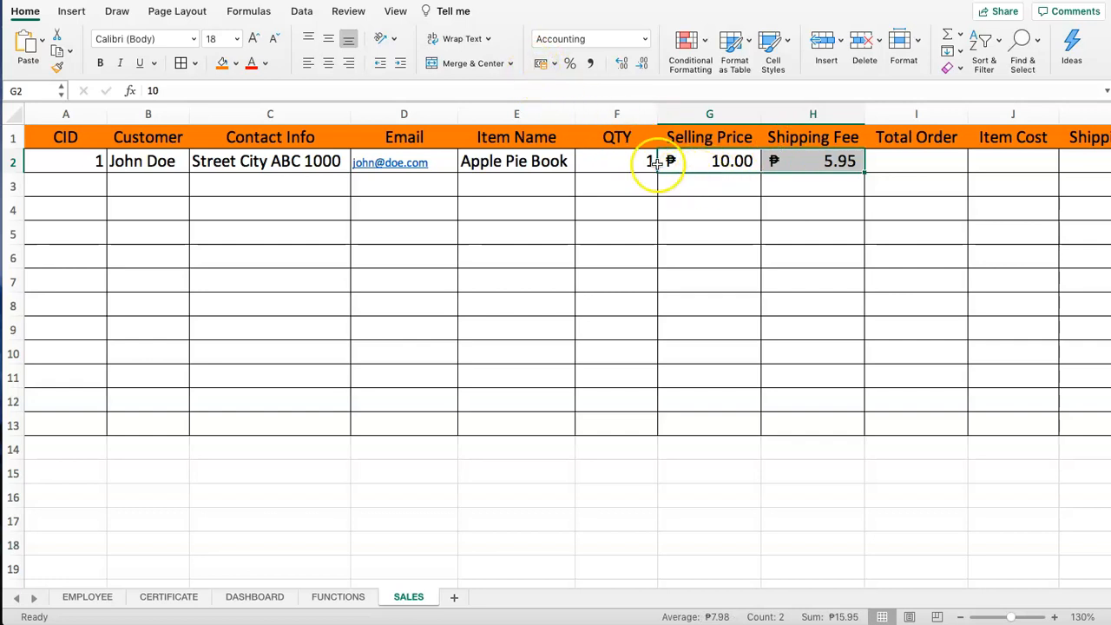
{"action": "left_click", "coordinate": [554, 66]}
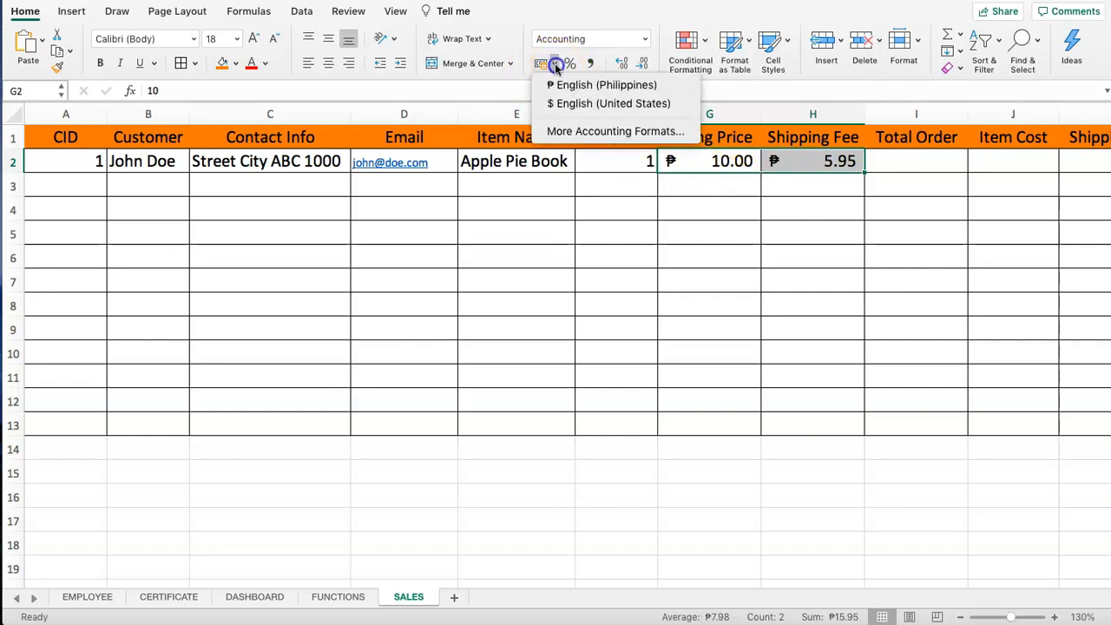
{"action": "left_click", "coordinate": [575, 106]}
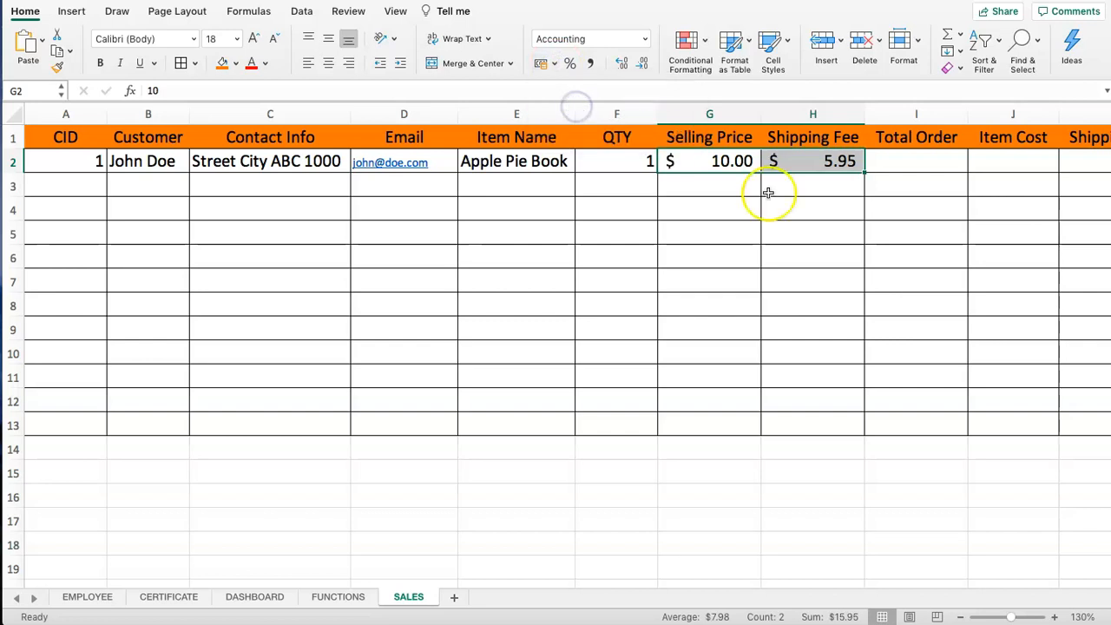
{"action": "left_click", "coordinate": [689, 165]}
{"action": "left_click", "coordinate": [816, 163]}
{"action": "key", "text": "Right"}
{"action": "key", "text": "Right"}
{"action": "key", "text": "Right"}
{"action": "key", "text": "Right"}
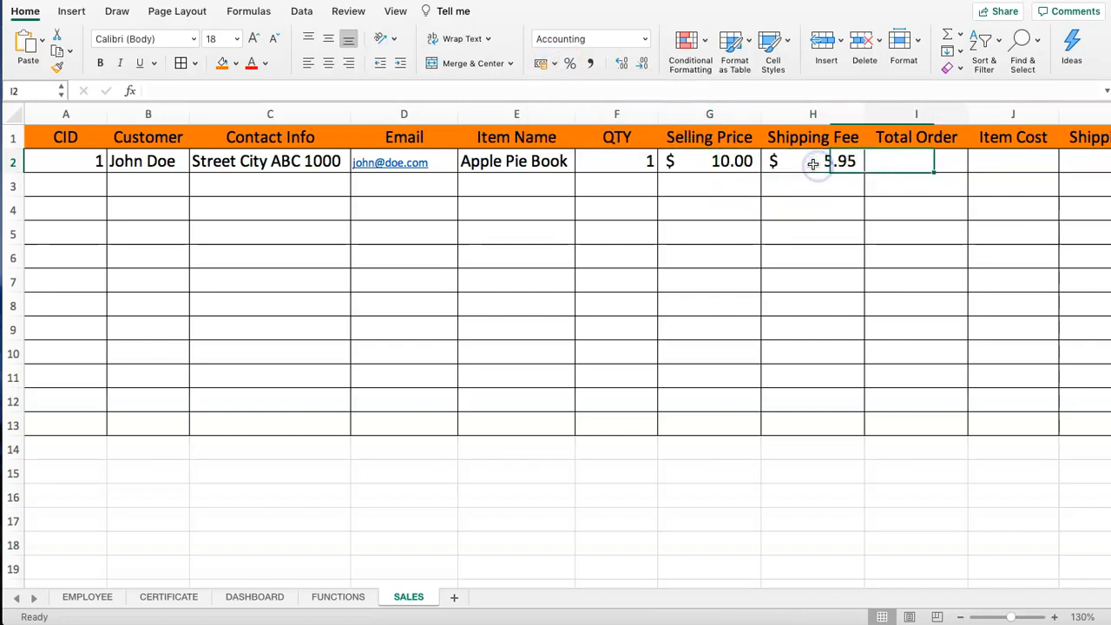
{"action": "key", "text": "Left"}
{"action": "key", "text": "Left"}
{"action": "key", "text": "Left"}
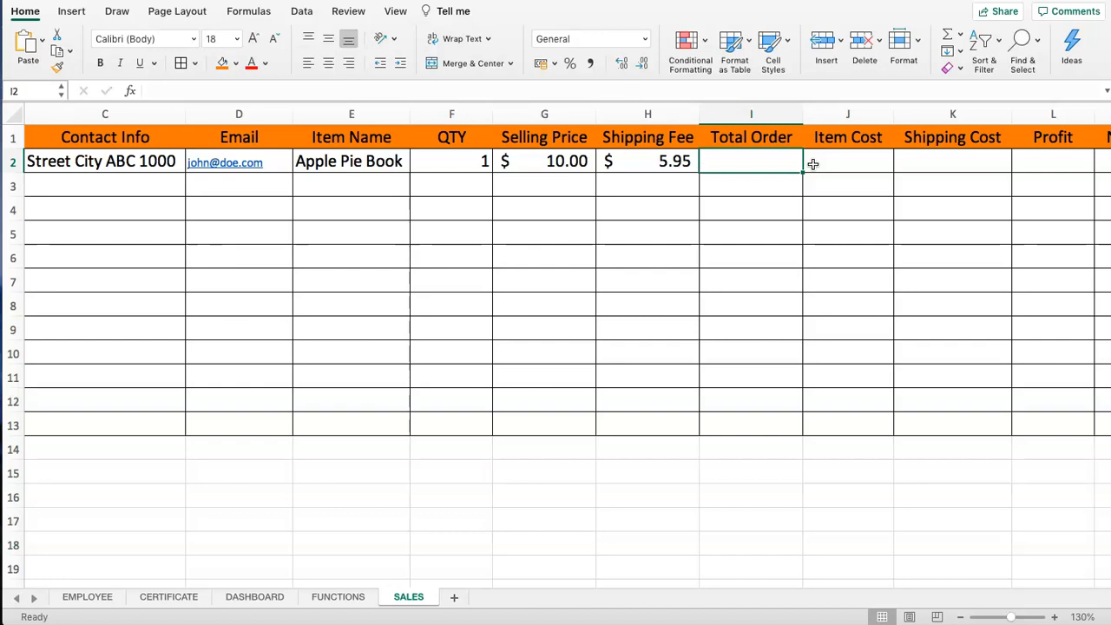
Step: Set the first record's quantity in F2 to 2
{"action": "left_click", "coordinate": [649, 162]}
{"action": "left_click", "coordinate": [450, 161]}
{"action": "type", "text": "2"}
Step: Calculate the total order in I2 with the formula =F2*G2+H2
{"action": "key", "text": "Tab"}
{"action": "key", "text": "Tab"}
{"action": "key", "text": "Tab"}
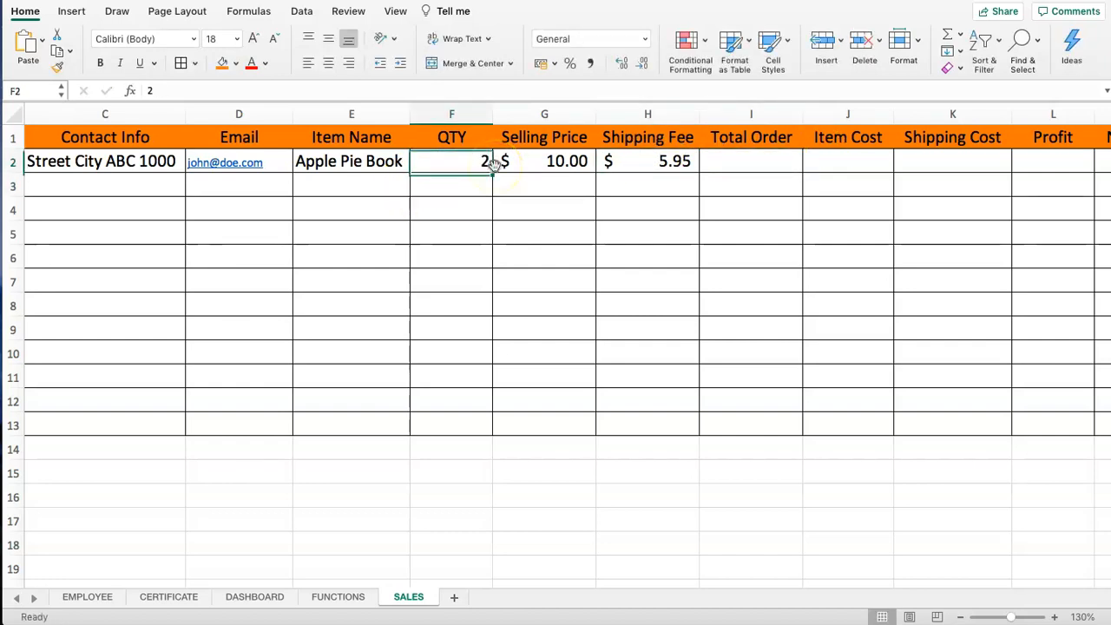
{"action": "type", "text": "="}
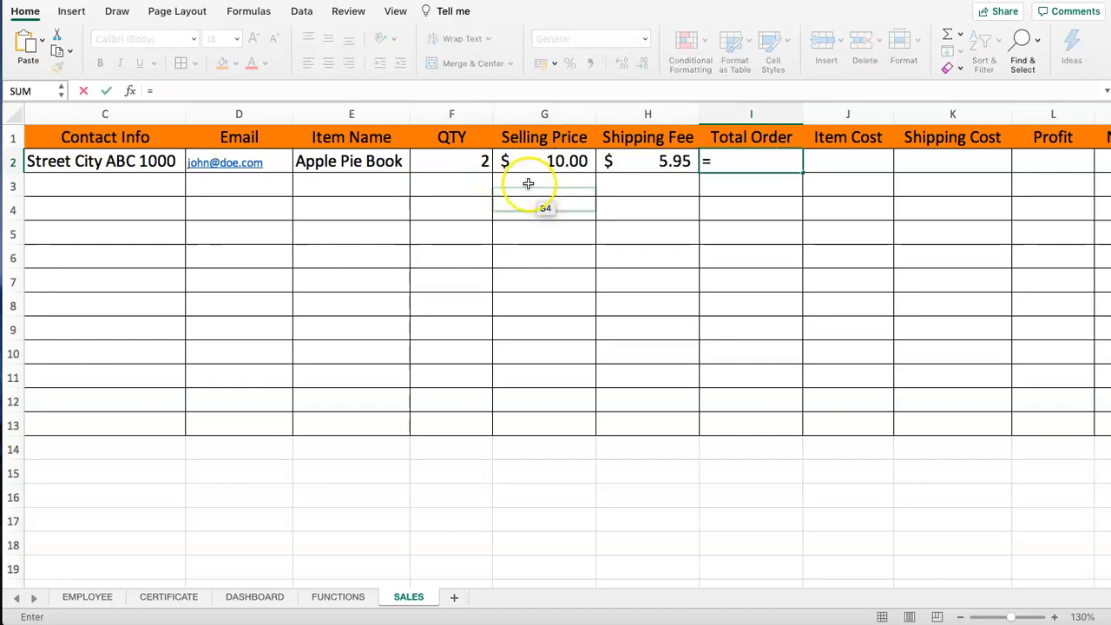
{"action": "left_click", "coordinate": [450, 163]}
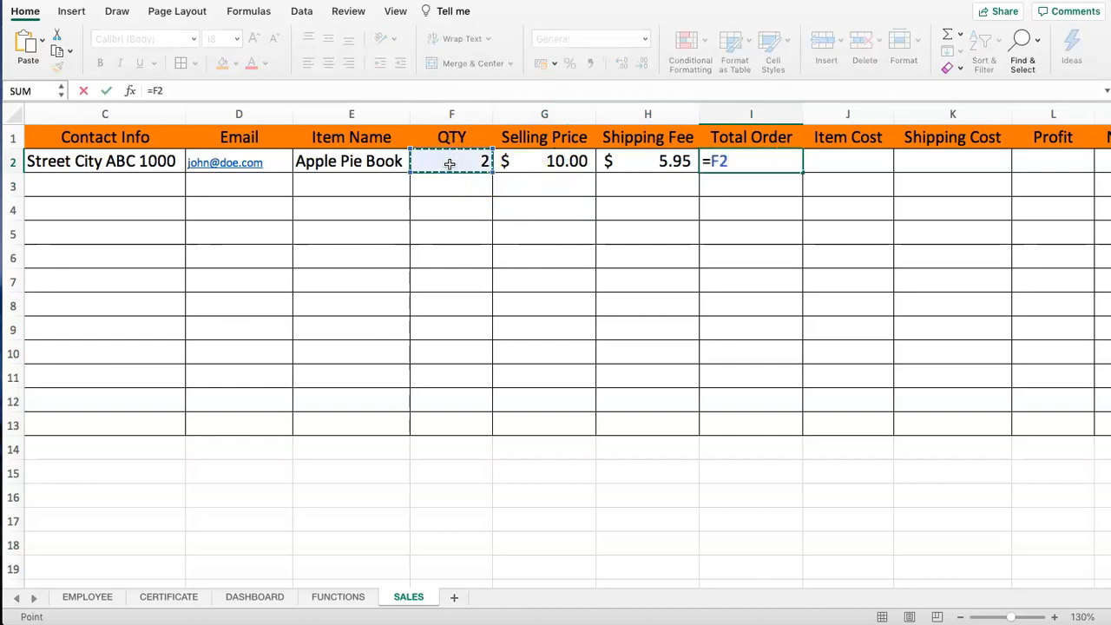
{"action": "type", "text": "*"}
{"action": "left_click", "coordinate": [544, 163]}
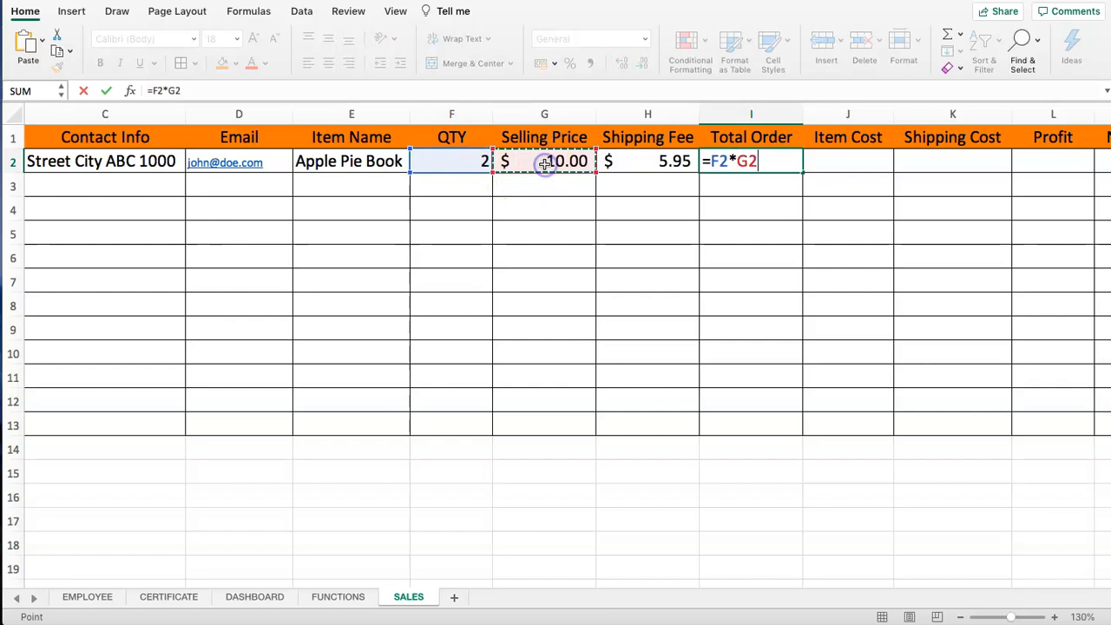
{"action": "type", "text": "+"}
{"action": "left_click", "coordinate": [666, 162]}
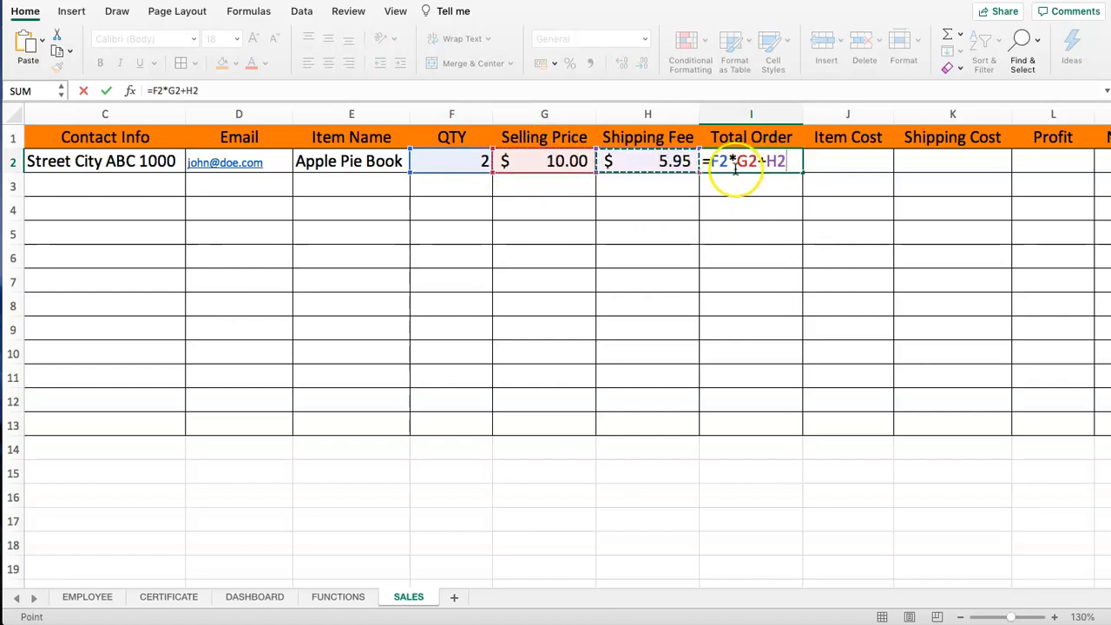
{"action": "left_click", "coordinate": [708, 162]}
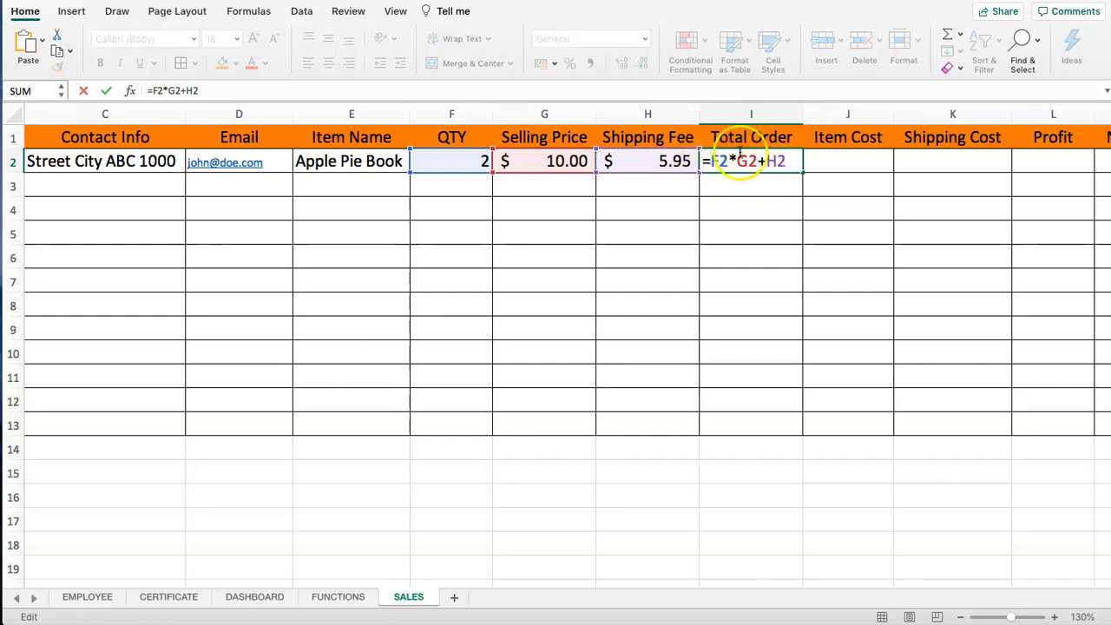
{"action": "key", "text": "Return"}
Step: Put parentheses around the multiplication in the Total Order formula so I2 reads =(F2*G2)+H2
{"action": "left_click", "coordinate": [776, 169]}
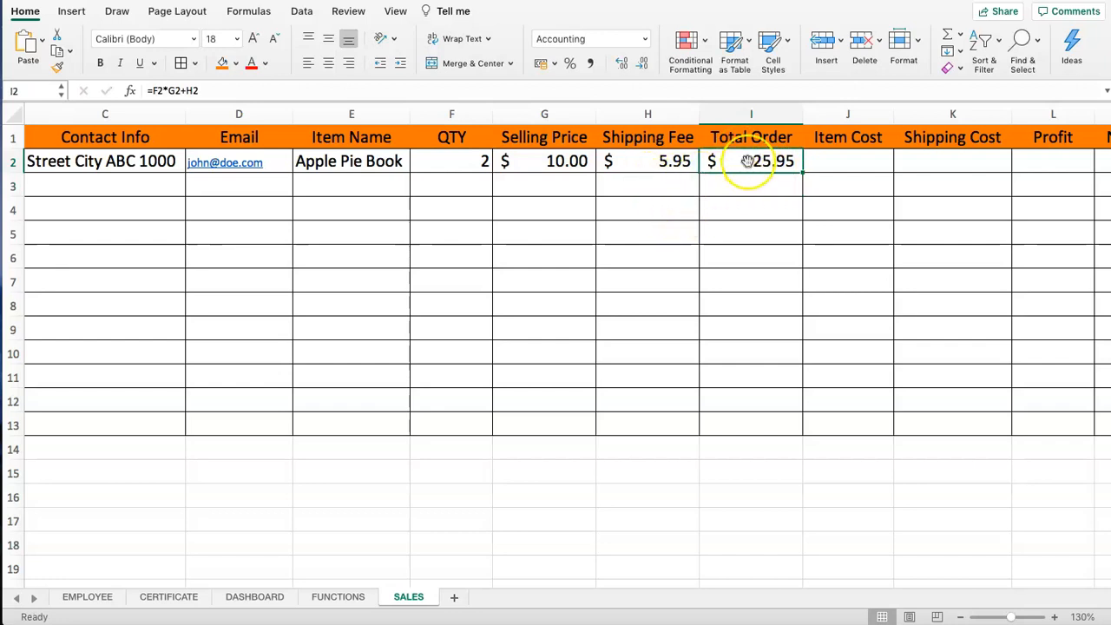
{"action": "left_click", "coordinate": [152, 90]}
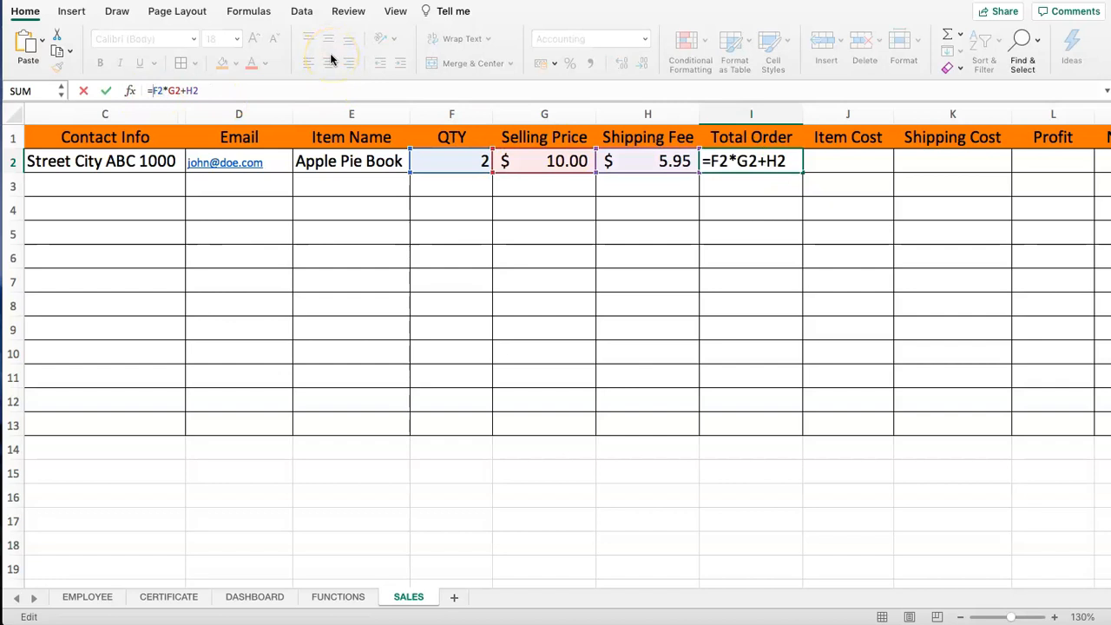
{"action": "type", "text": "("}
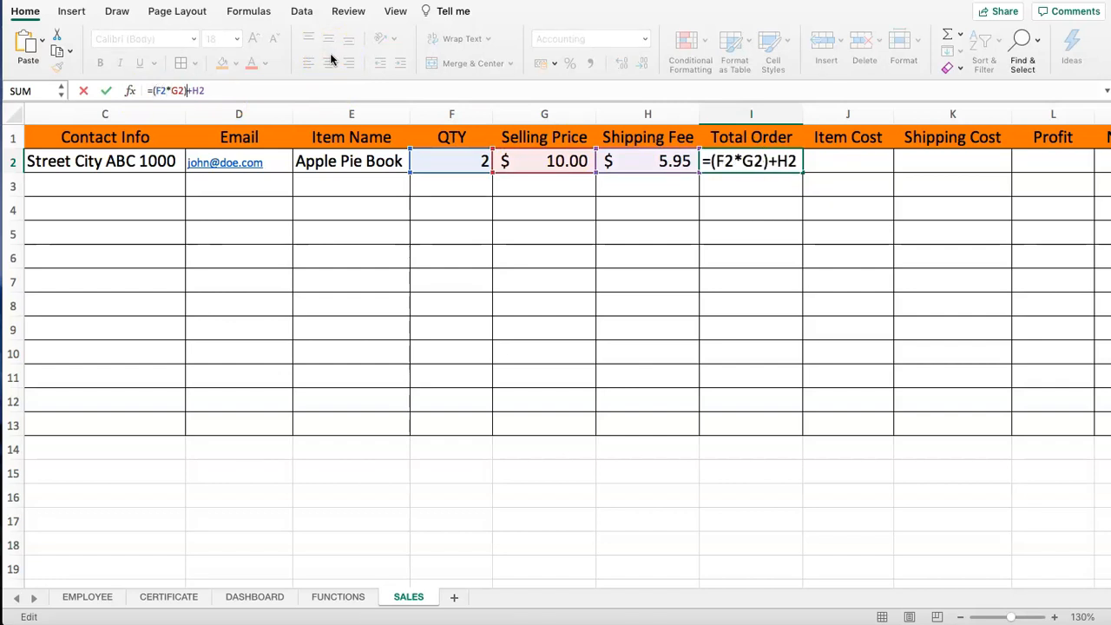
{"action": "key", "text": "Return"}
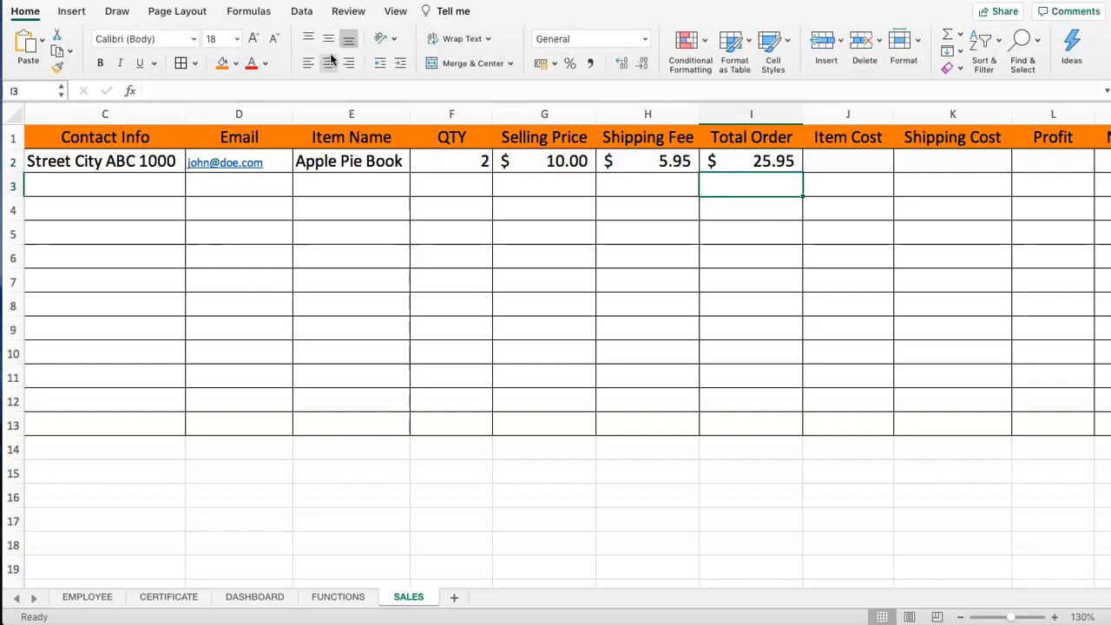
Step: Set the Apple Pie Book quantity in F2 back to 1
{"action": "left_click", "coordinate": [723, 187]}
{"action": "left_click_drag", "start_coordinate": [537, 163], "coordinate": [771, 165]}
{"action": "left_click", "coordinate": [697, 205]}
{"action": "left_click_drag", "start_coordinate": [560, 162], "coordinate": [640, 162]}
{"action": "left_click", "coordinate": [455, 156]}
{"action": "type", "text": "1"}
{"action": "key", "text": "Return"}
Step: Enter an item cost of 4 in J2 and a shipping cost of 2.5 in K2
{"action": "key", "text": "Up"}
{"action": "key", "text": "Right"}
{"action": "key", "text": "Right"}
{"action": "key", "text": "Right"}
{"action": "key", "text": "Right"}
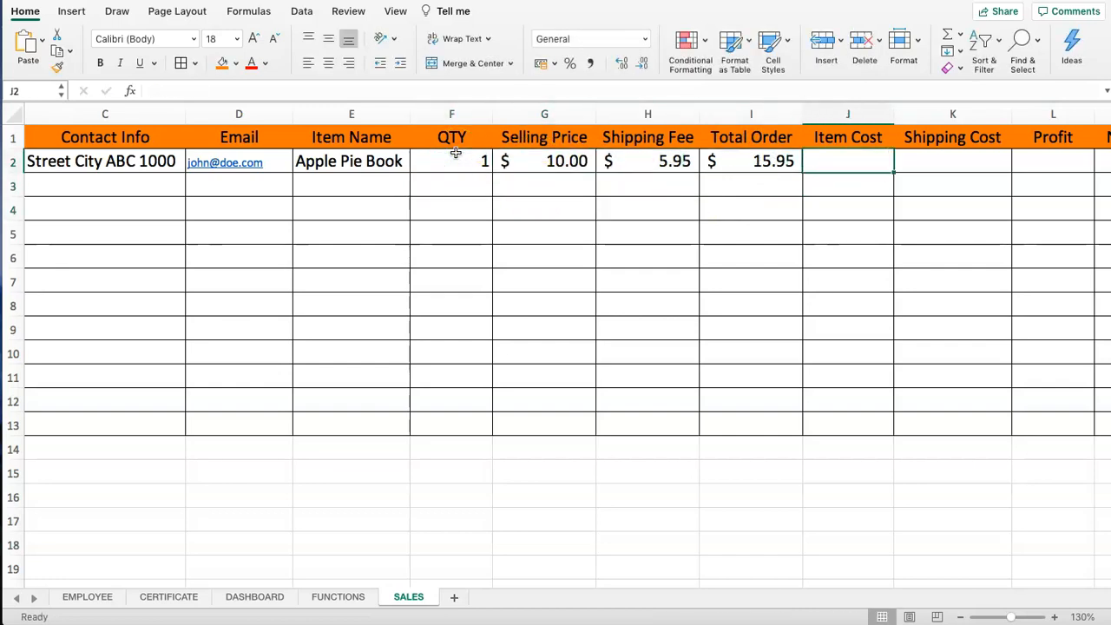
{"action": "key", "text": "Down"}
{"action": "left_click", "coordinate": [843, 160]}
{"action": "left_click", "coordinate": [575, 161]}
{"action": "left_click", "coordinate": [829, 163]}
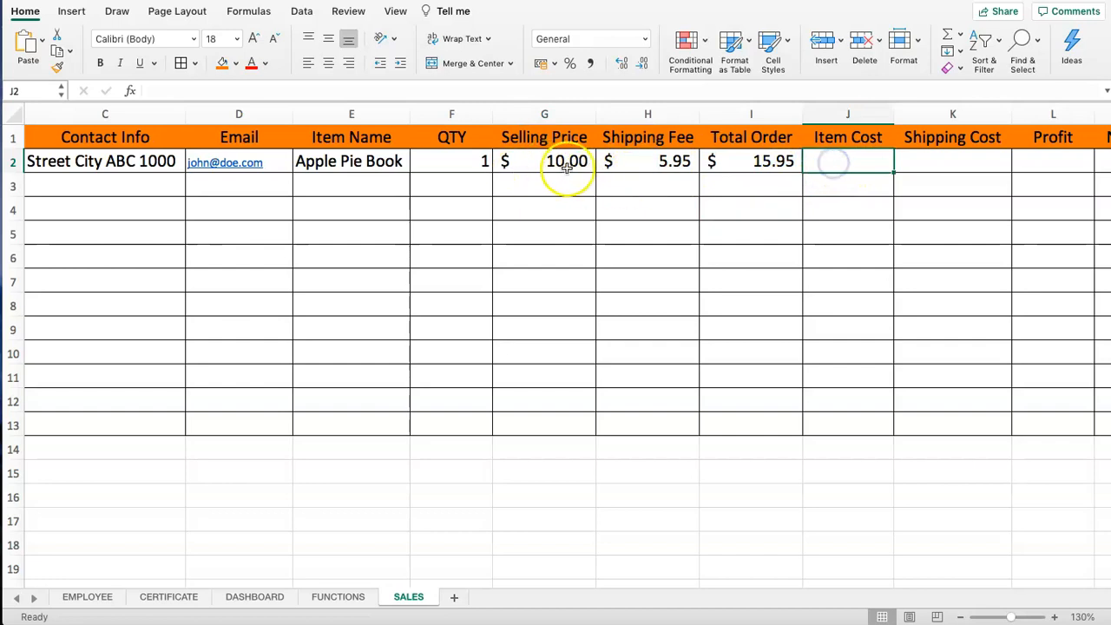
{"action": "left_click", "coordinate": [528, 164]}
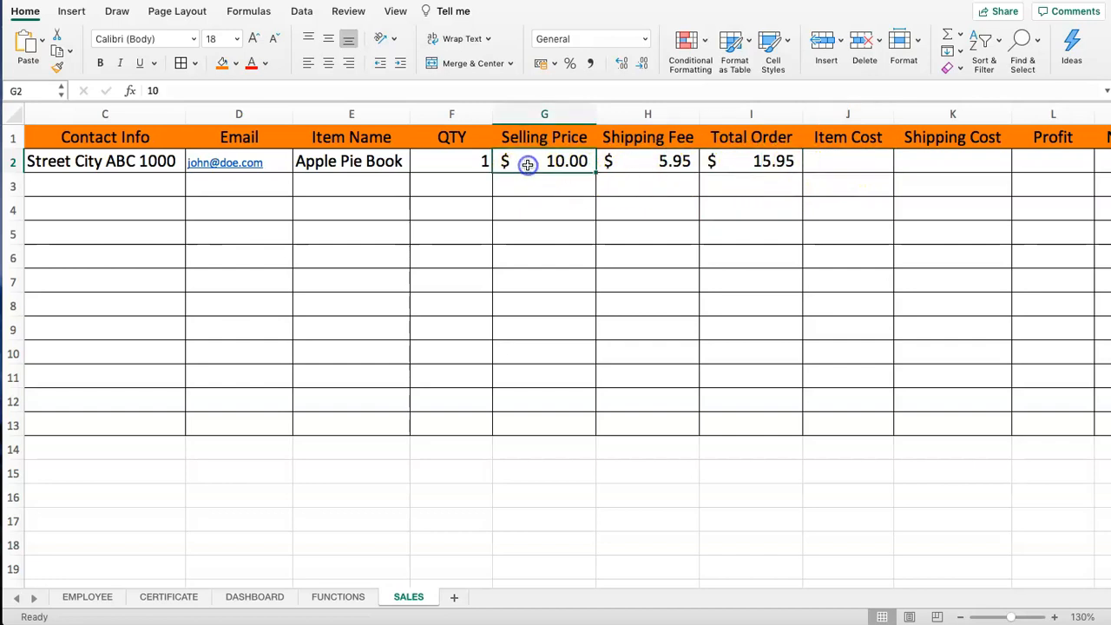
{"action": "left_click", "coordinate": [837, 156]}
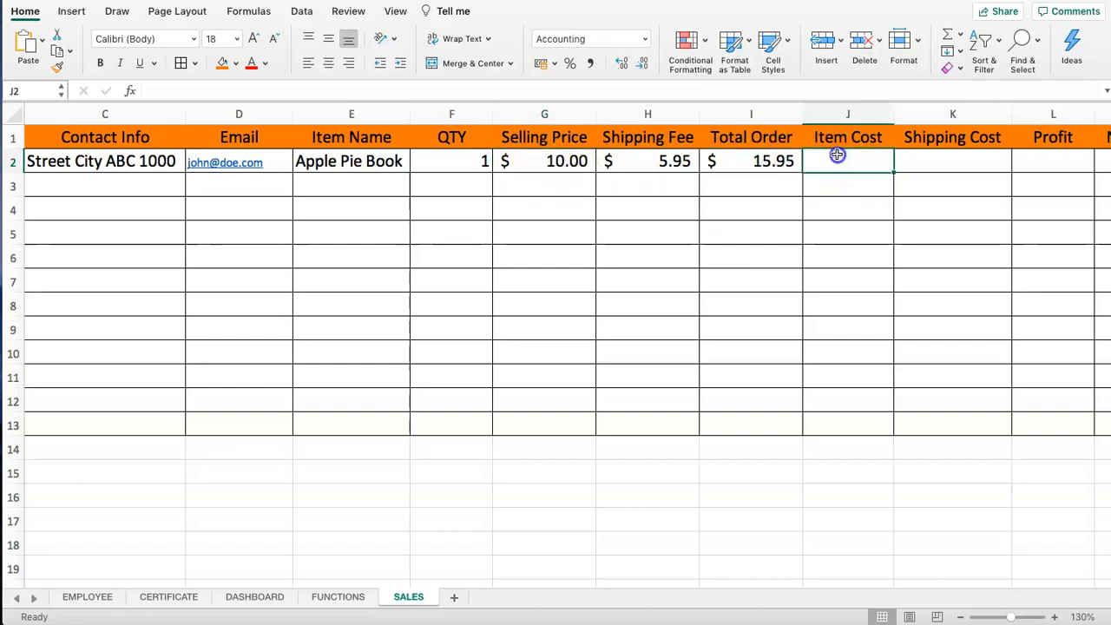
{"action": "type", "text": "4"}
{"action": "key", "text": "Tab"}
{"action": "type", "text": "2.5"}
{"action": "key", "text": "Return"}
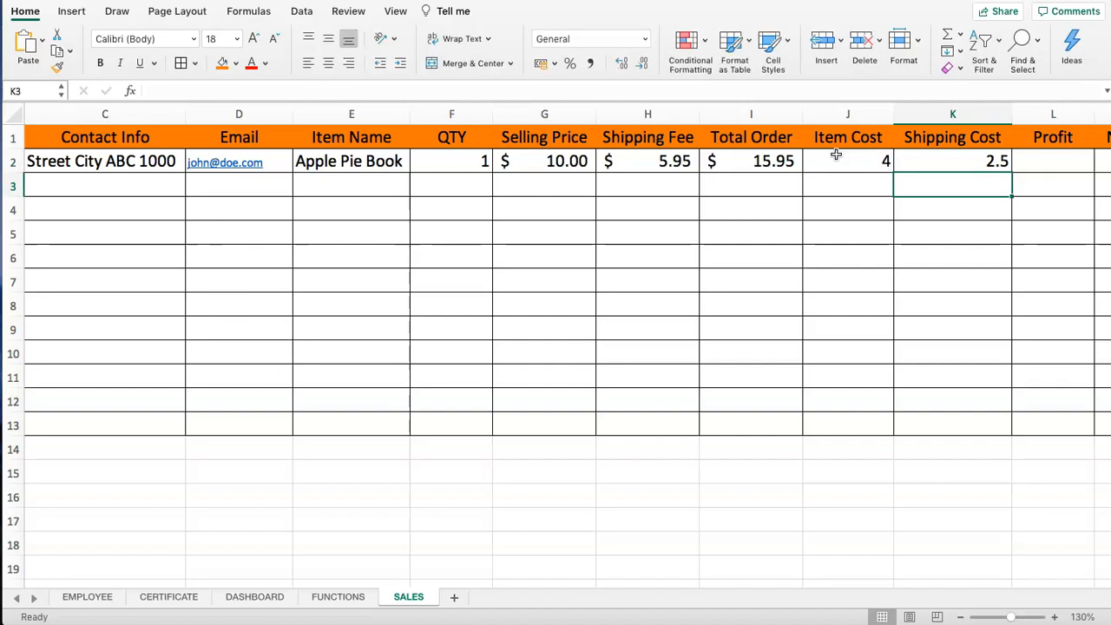
Step: Apply the English (United States) dollar accounting format to the item cost and shipping cost in J2:K2
{"action": "left_click_drag", "start_coordinate": [837, 155], "coordinate": [910, 165]}
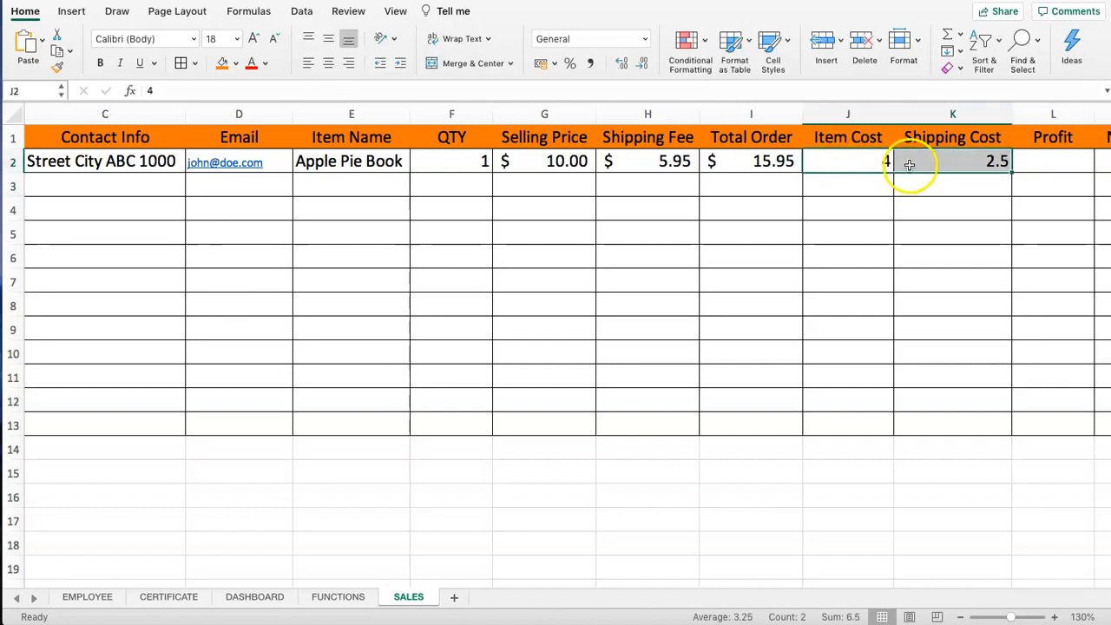
{"action": "left_click", "coordinate": [538, 65]}
{"action": "left_click", "coordinate": [557, 66]}
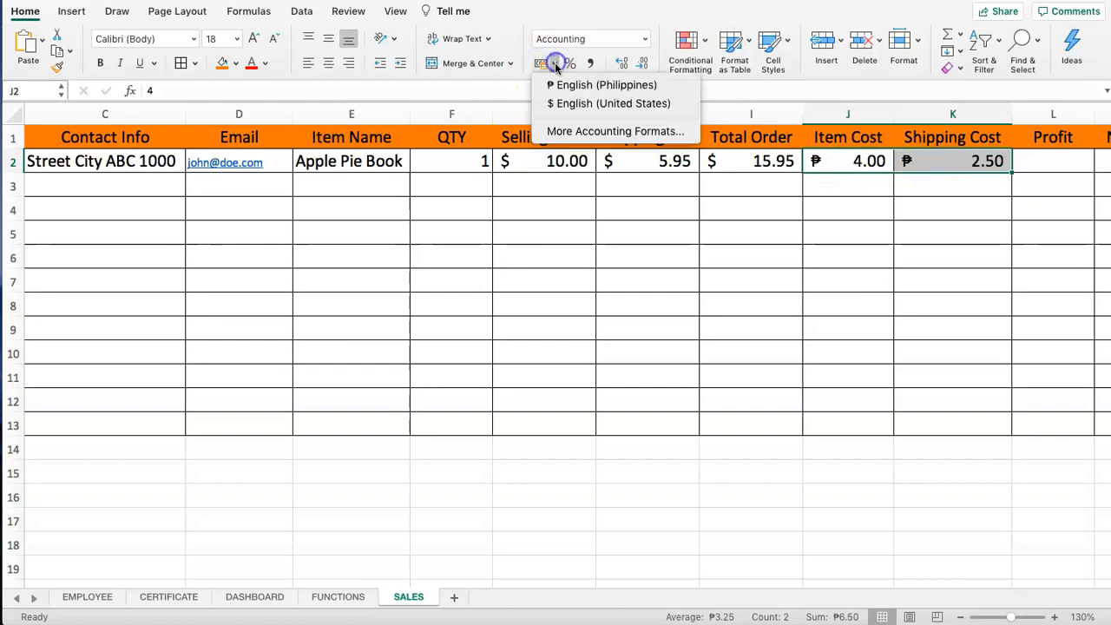
{"action": "left_click", "coordinate": [561, 103]}
{"action": "left_click", "coordinate": [929, 217]}
{"action": "left_click", "coordinate": [900, 160]}
{"action": "key", "text": "Right"}
{"action": "key", "text": "Right"}
{"action": "key", "text": "Right"}
{"action": "key", "text": "Left"}
{"action": "key", "text": "Left"}
{"action": "key", "text": "Left"}
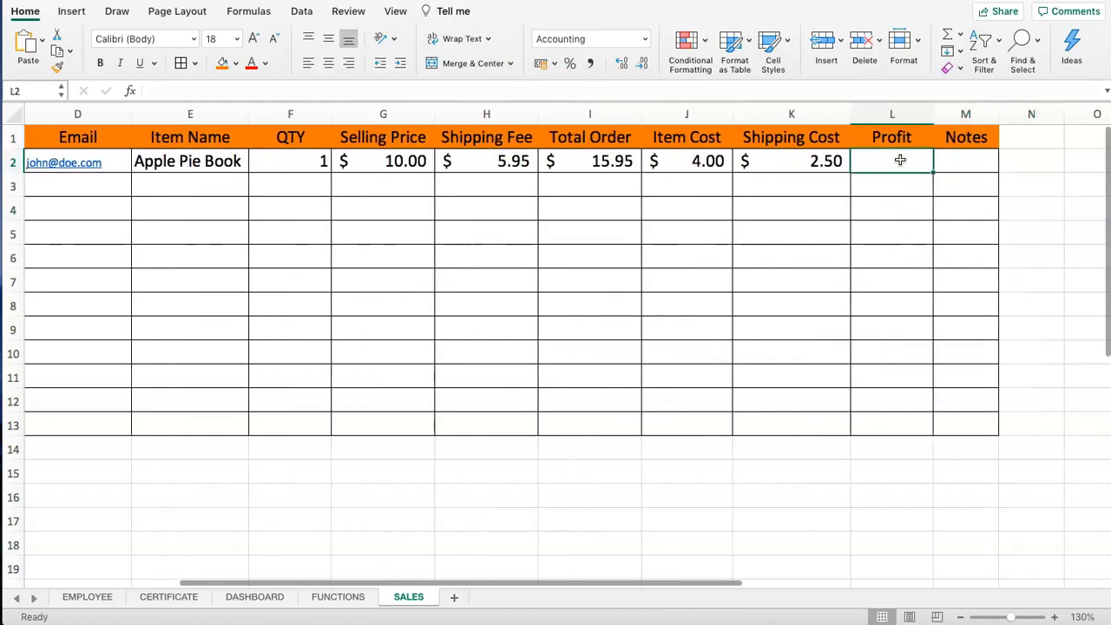
{"action": "left_click", "coordinate": [897, 162]}
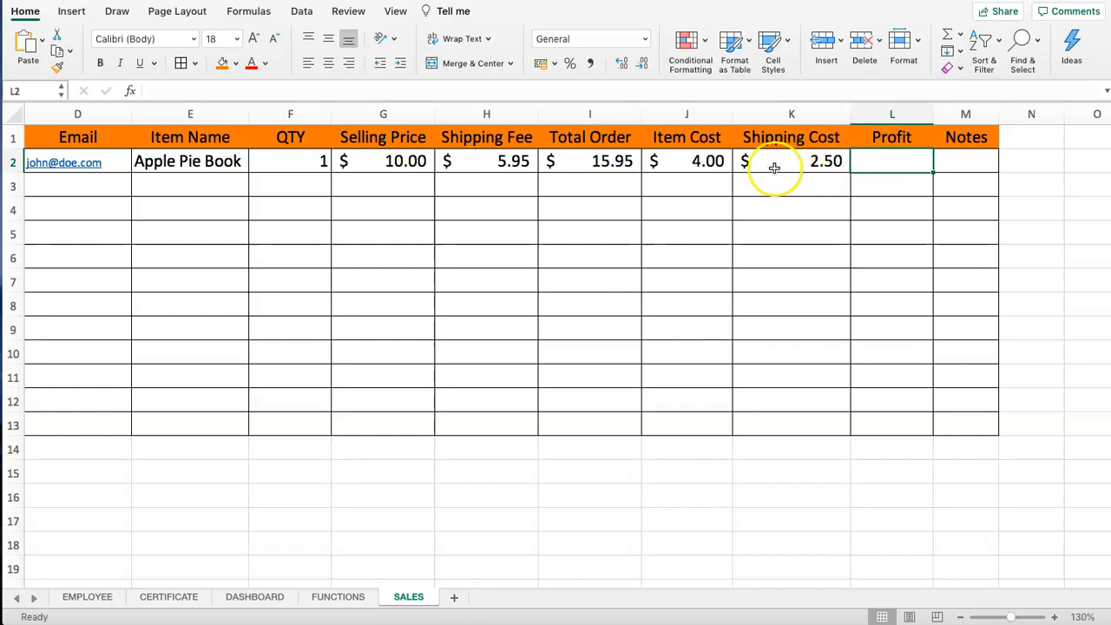
{"action": "left_click_drag", "start_coordinate": [700, 162], "coordinate": [772, 161]}
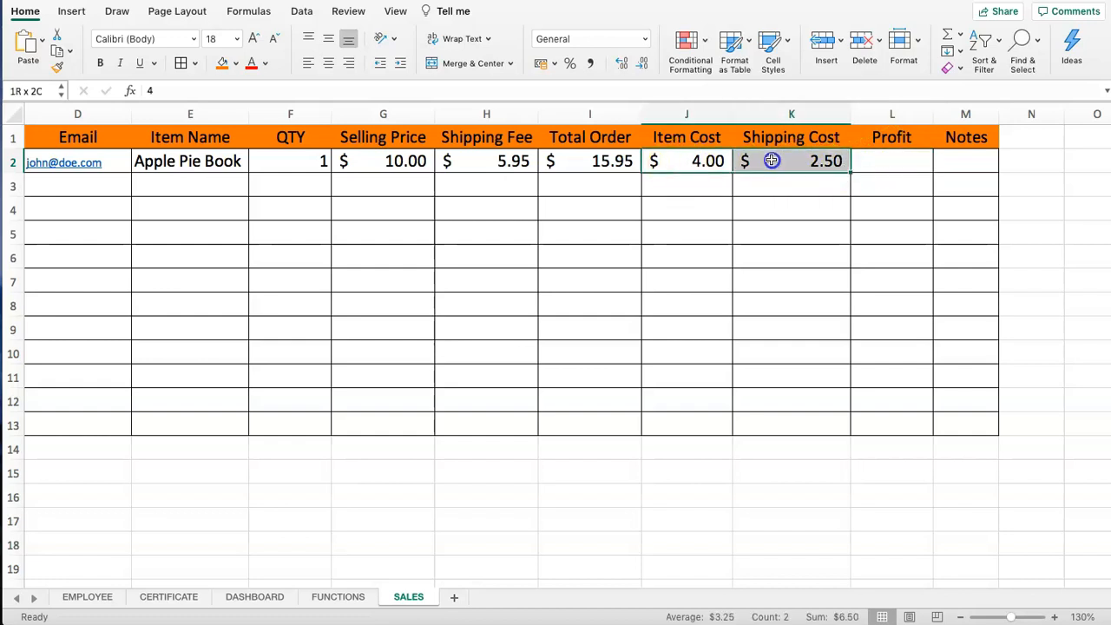
Step: Insert a new column before Profit, head it Total Cost, and start a formula in L2
{"action": "left_click", "coordinate": [888, 113]}
{"action": "right_click", "coordinate": [886, 111]}
{"action": "left_click", "coordinate": [909, 187]}
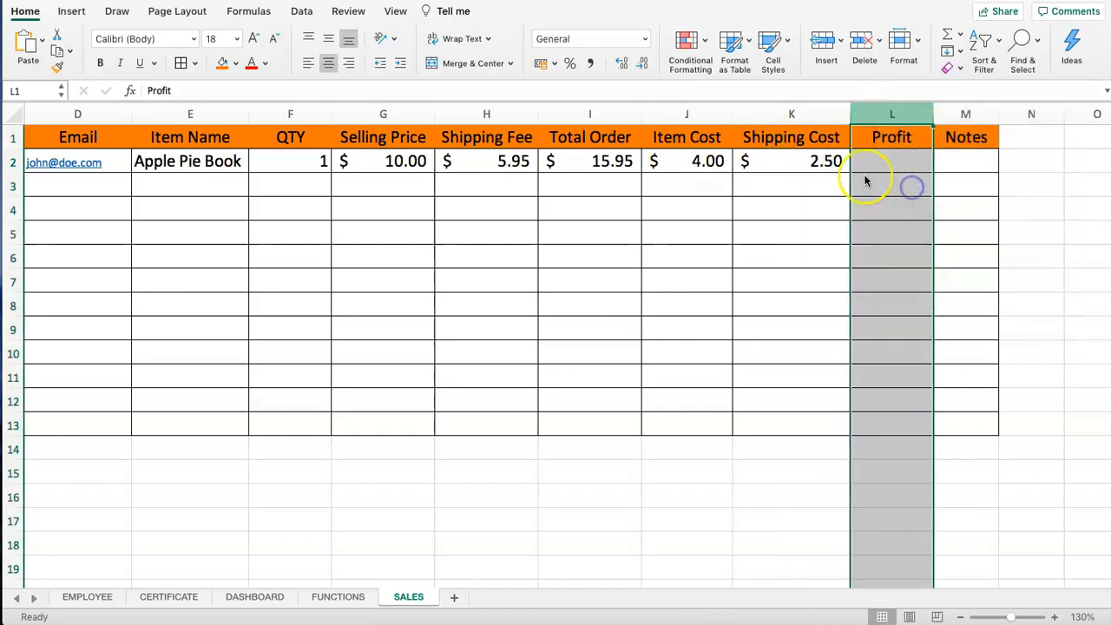
{"action": "left_click", "coordinate": [904, 133]}
{"action": "type", "text": "Total Cost"}
{"action": "key", "text": "Return"}
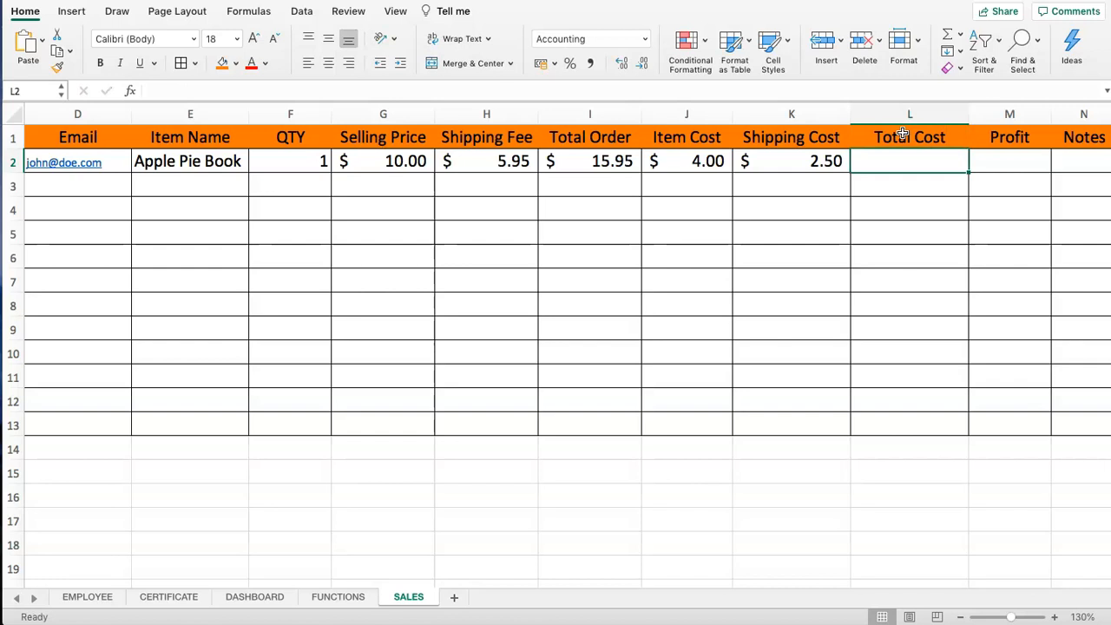
{"action": "type", "text": "="}
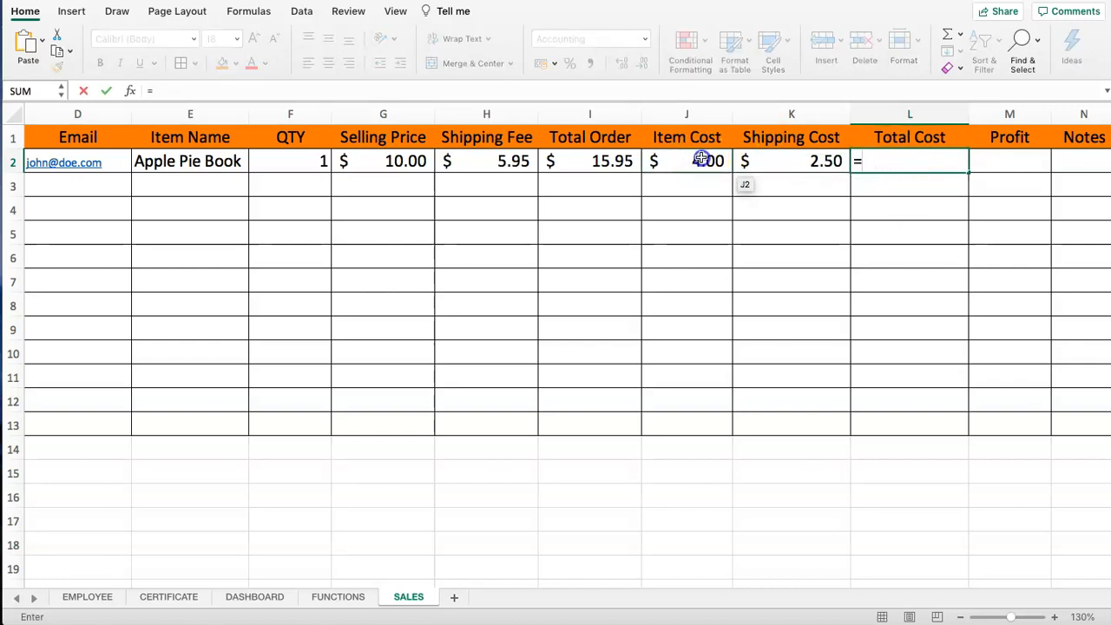
{"action": "left_click", "coordinate": [702, 160]}
{"action": "type", "text": "+"}
{"action": "left_click", "coordinate": [772, 160]}
{"action": "key", "text": "BackSpace"}
{"action": "key", "text": "BackSpace"}
{"action": "key", "text": "BackSpace"}
{"action": "key", "text": "BackSpace"}
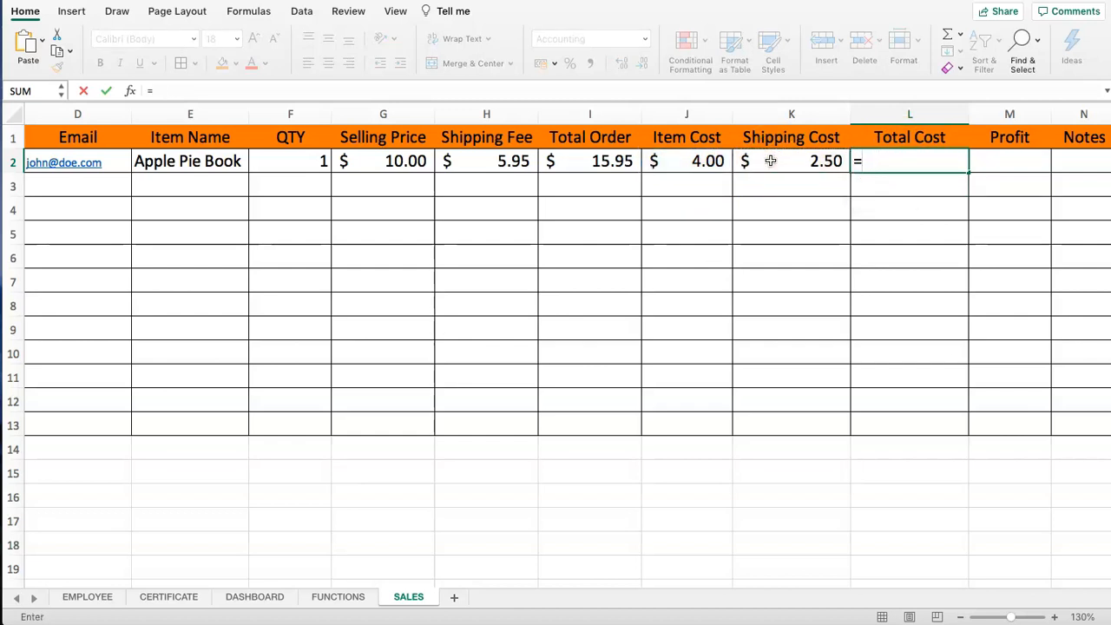
Step: Complete the Total Cost formula in L2 as =(F2*J2)+K2, postponing the update reminder until tomorrow
{"action": "left_click", "coordinate": [272, 162]}
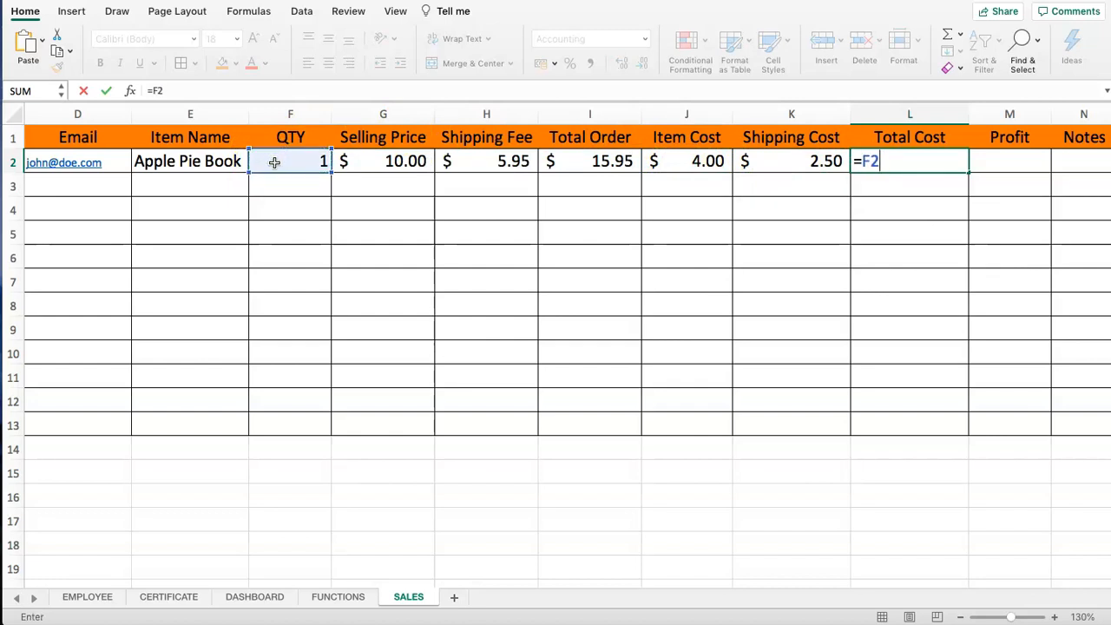
{"action": "left_click", "coordinate": [676, 166]}
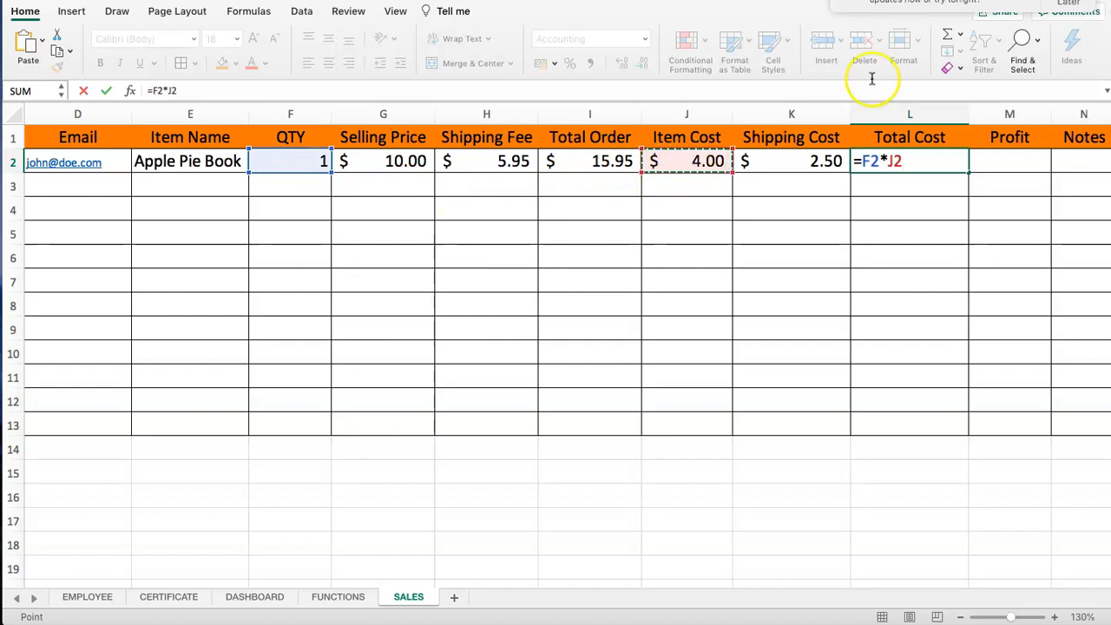
{"action": "left_click", "coordinate": [1064, 7]}
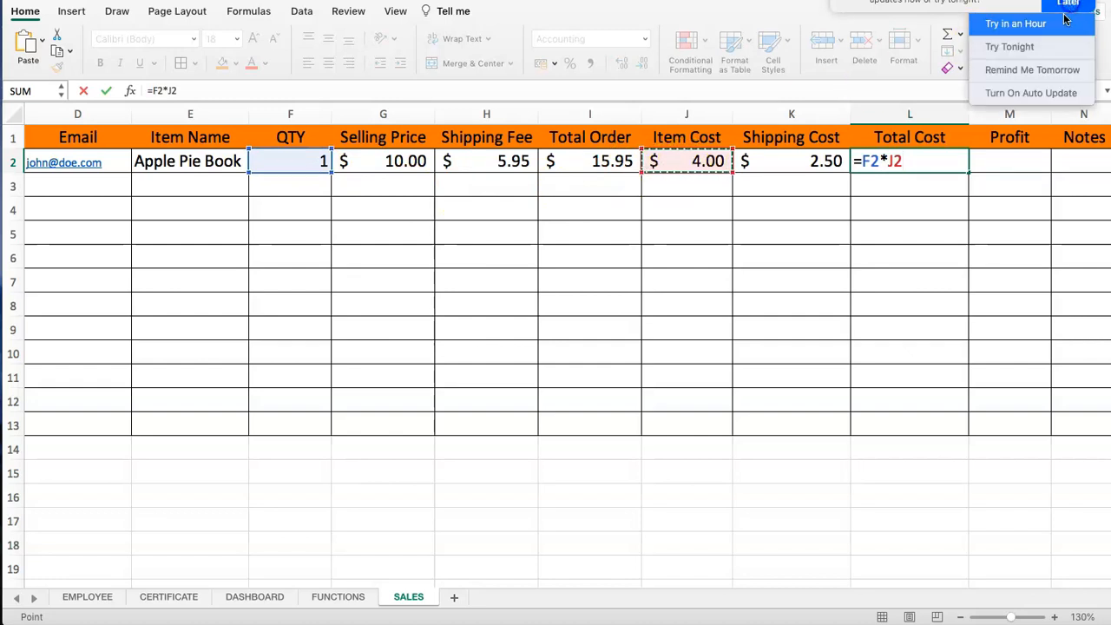
{"action": "left_click", "coordinate": [1028, 73]}
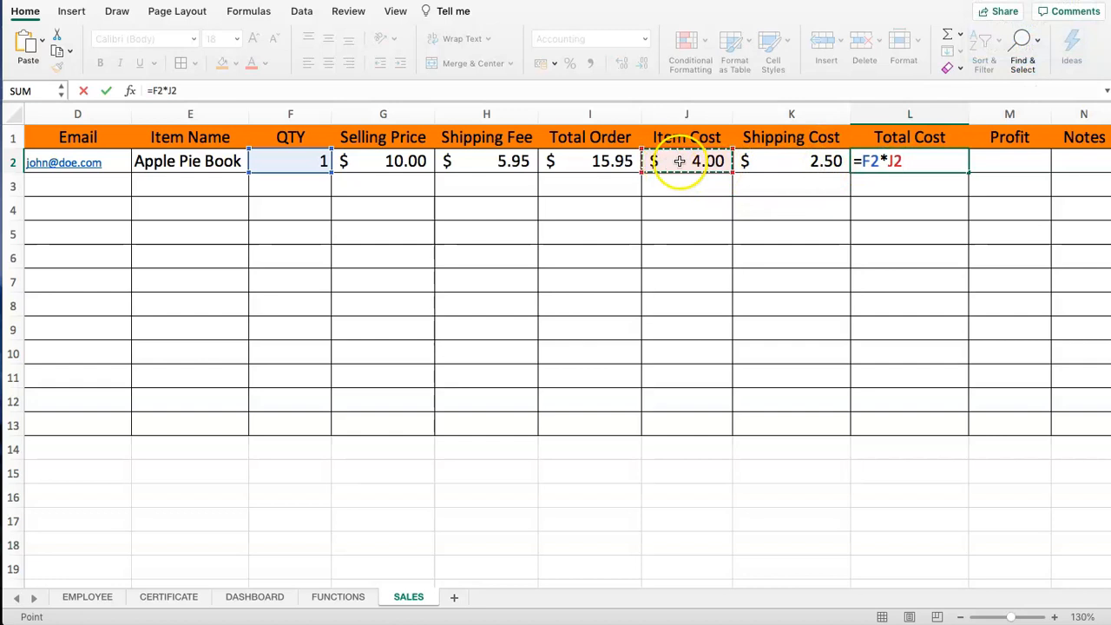
{"action": "left_click", "coordinate": [354, 90]}
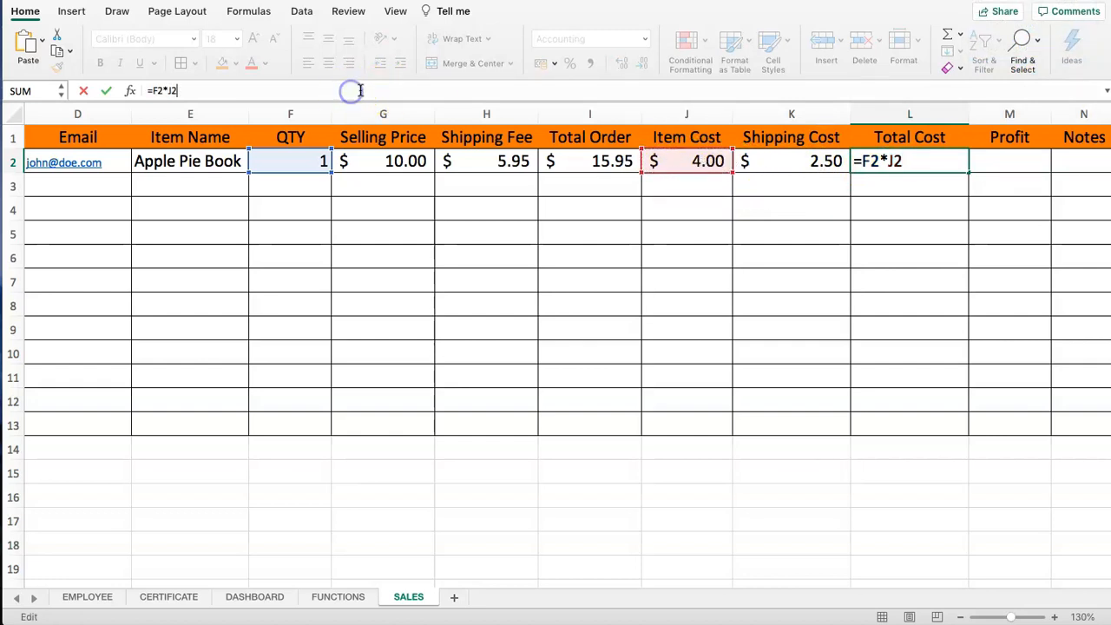
{"action": "left_click", "coordinate": [799, 160]}
{"action": "left_click", "coordinate": [153, 91]}
{"action": "type", "text": "("}
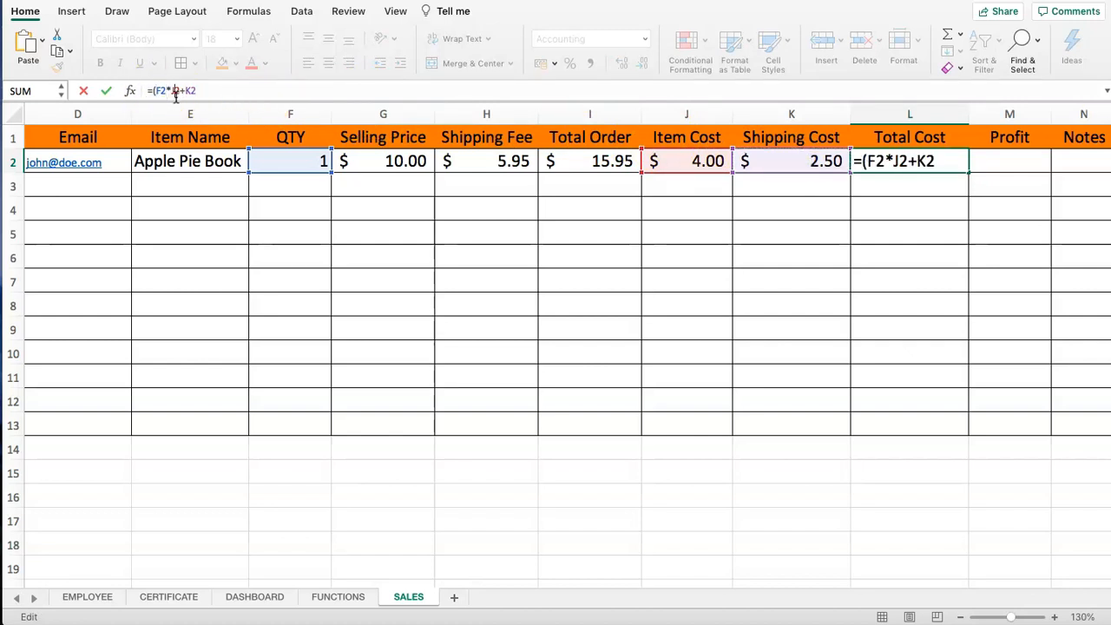
{"action": "key", "text": "Return"}
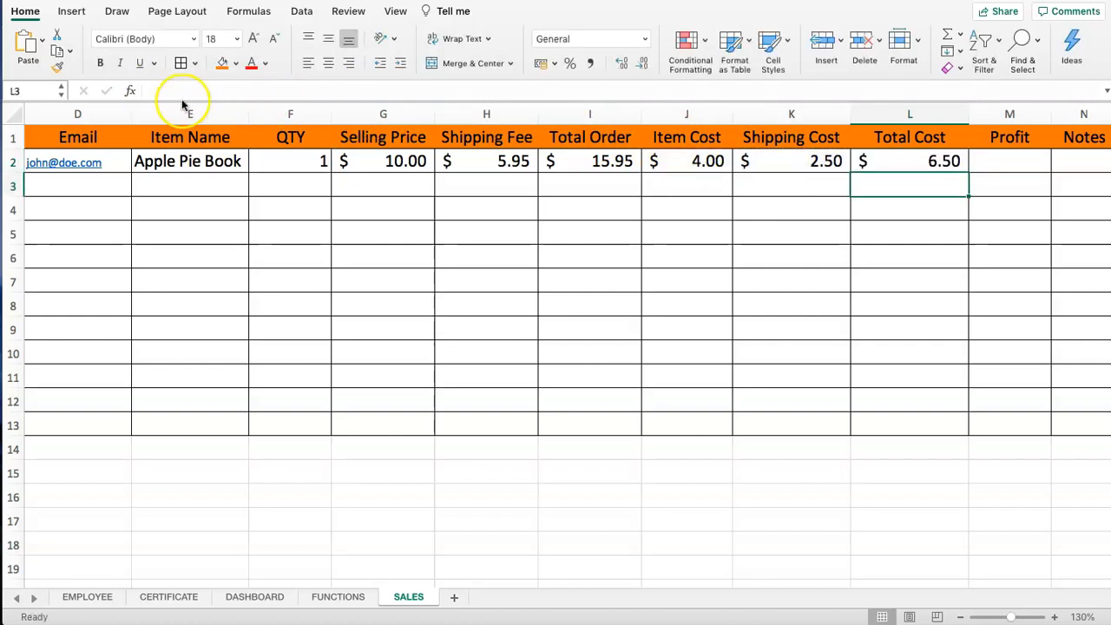
{"action": "left_click", "coordinate": [868, 161]}
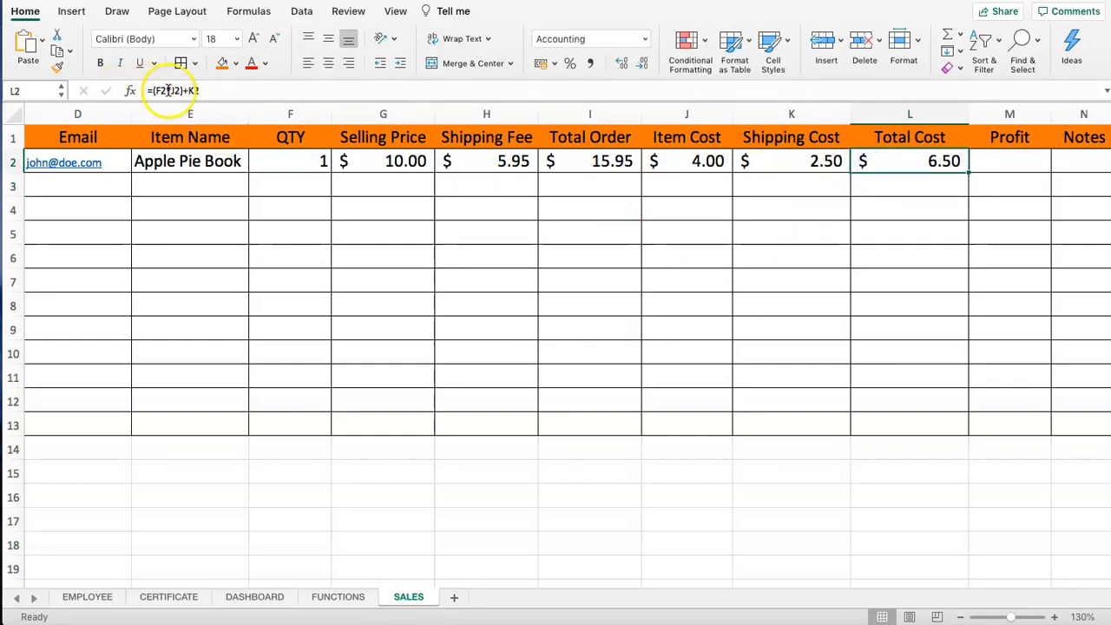
{"action": "left_click", "coordinate": [903, 197]}
{"action": "left_click_drag", "start_coordinate": [665, 156], "coordinate": [821, 157]}
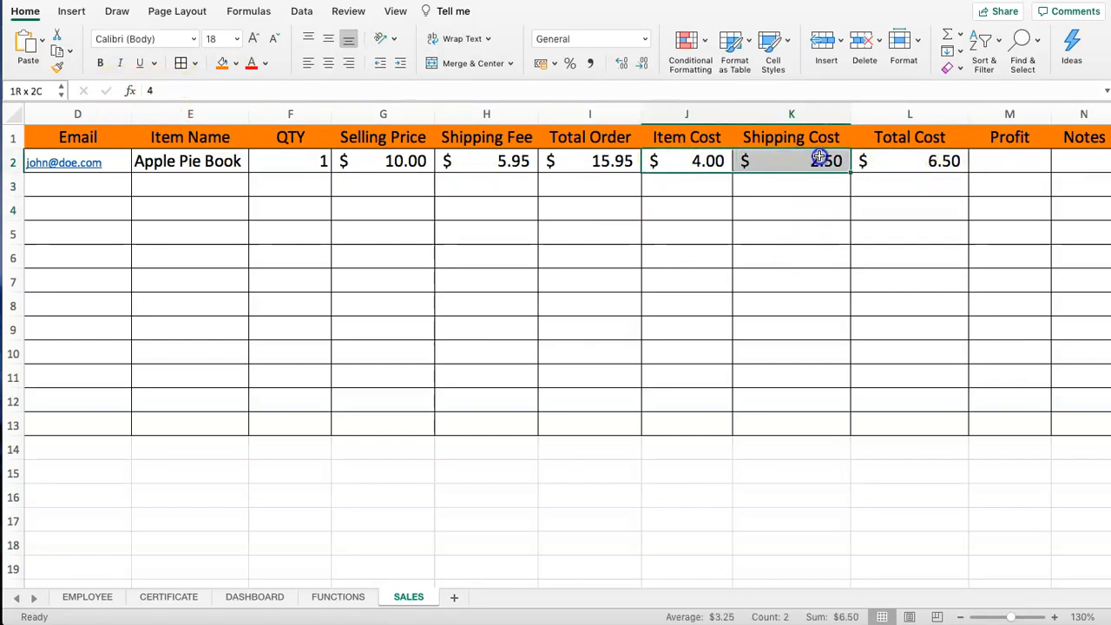
{"action": "left_click", "coordinate": [908, 167]}
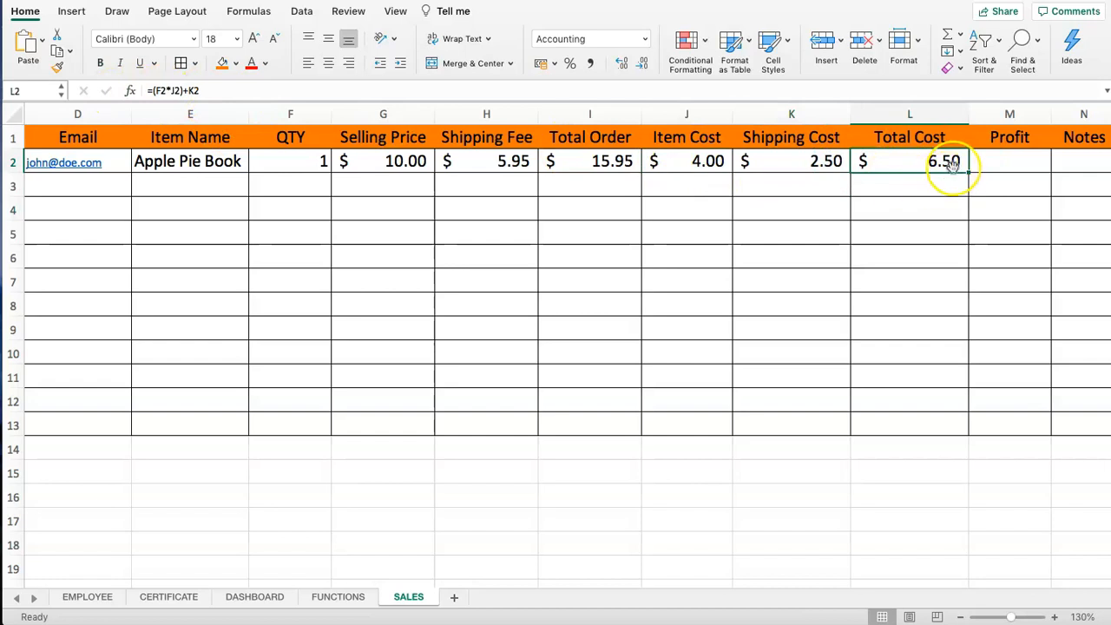
Step: Calculate the profit in M2 with the formula =I2-L2
{"action": "left_click", "coordinate": [1010, 168]}
{"action": "type", "text": "="}
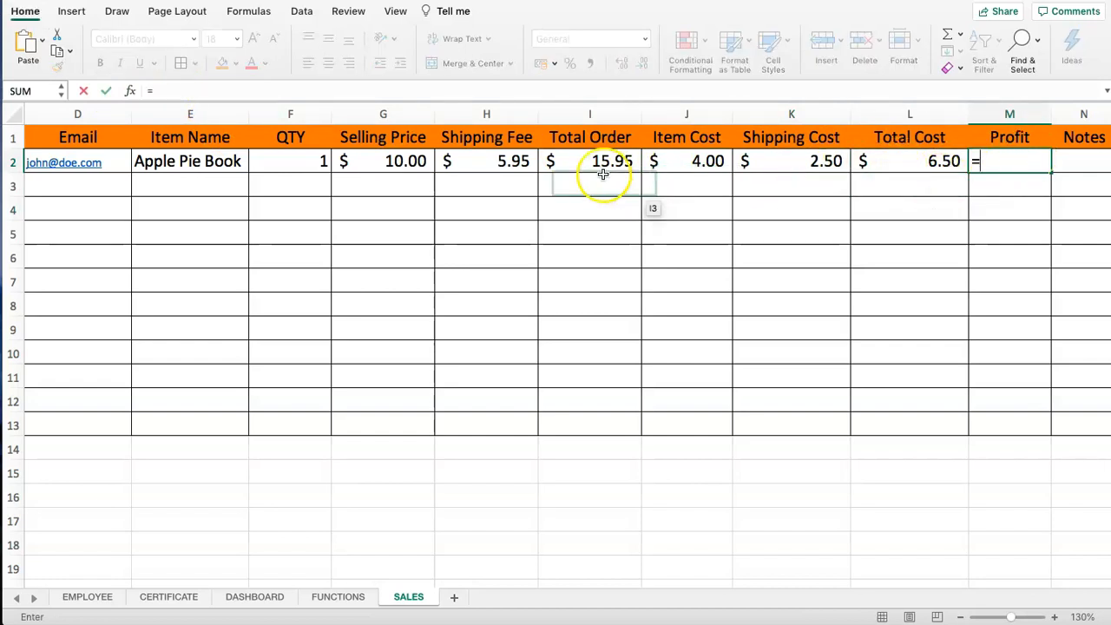
{"action": "left_click", "coordinate": [587, 162]}
{"action": "type", "text": "-"}
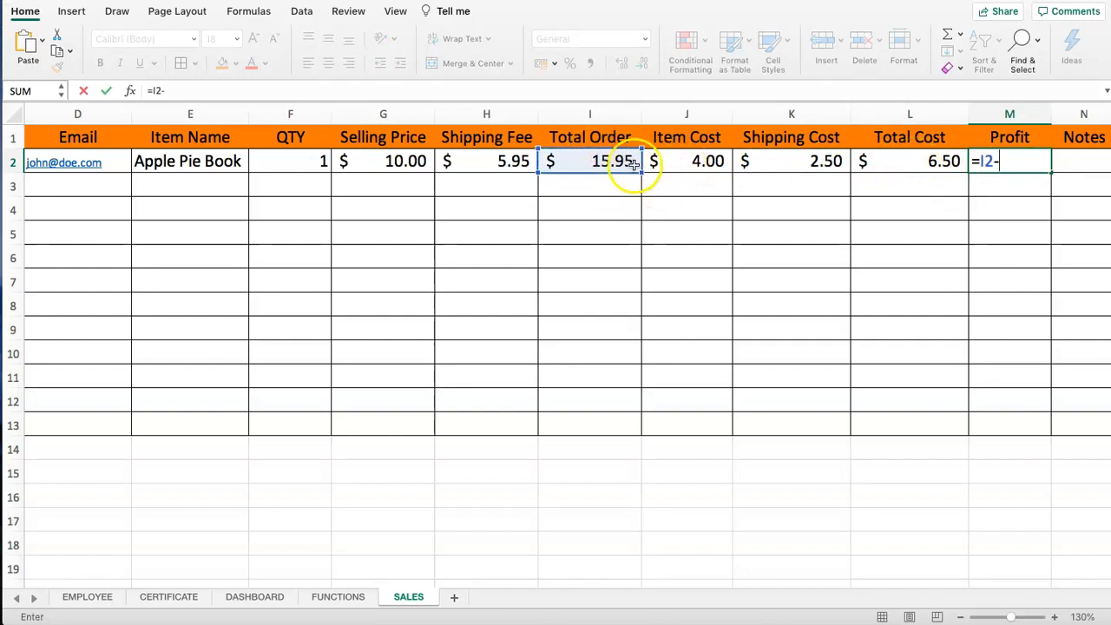
{"action": "left_click", "coordinate": [930, 162]}
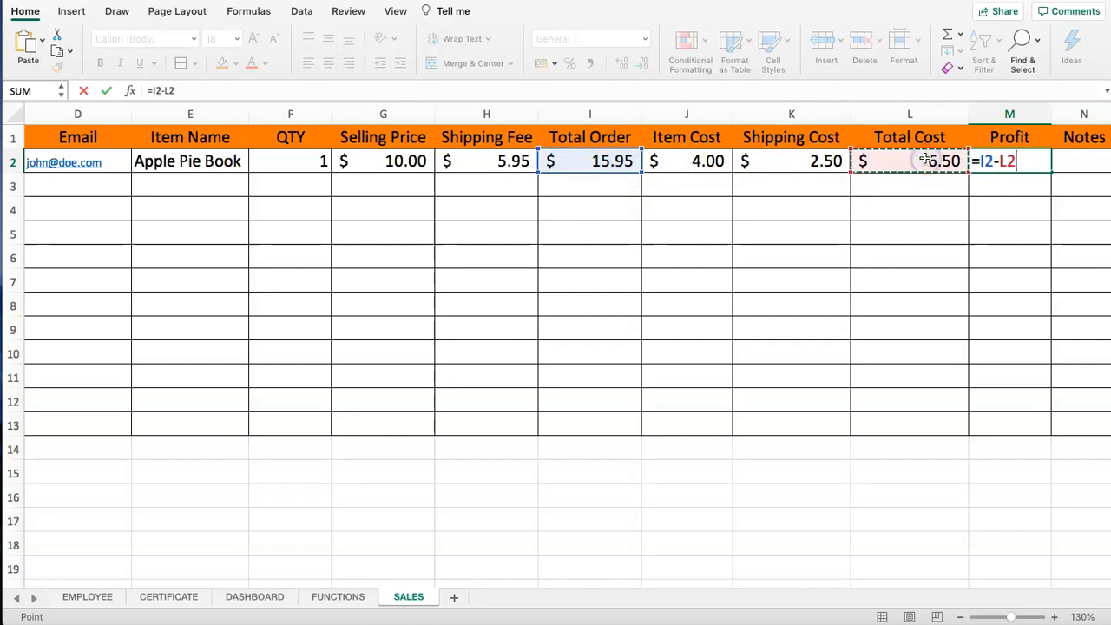
{"action": "key", "text": "Return"}
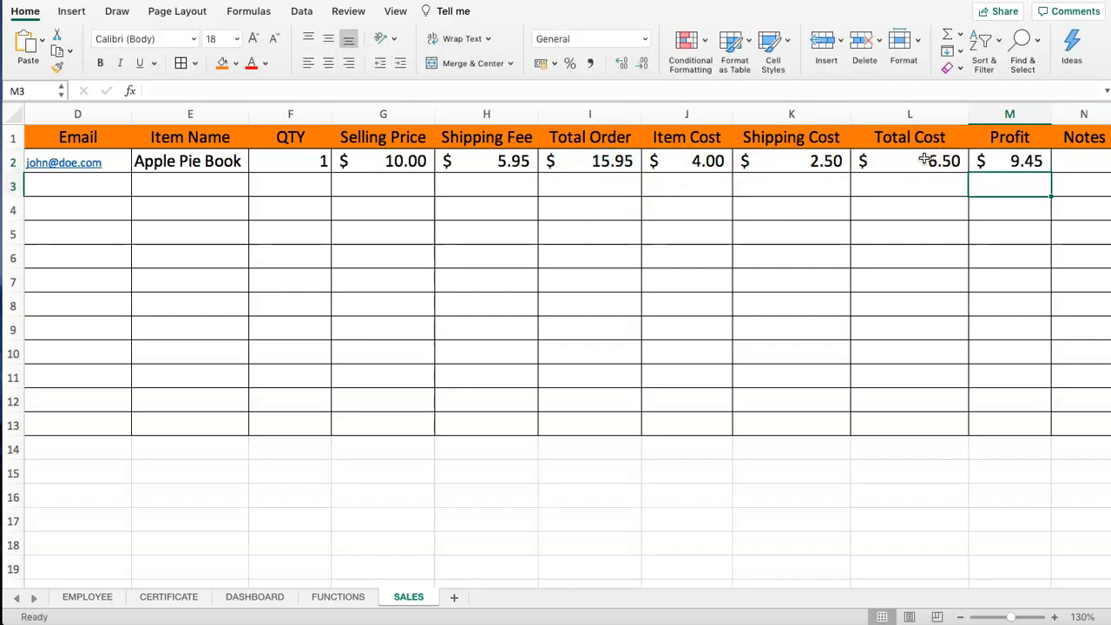
Step: Widen the Notes column and enter the note "Order has been shipped" in N2
{"action": "key", "text": "Right"}
{"action": "key", "text": "Right"}
{"action": "key", "text": "Up"}
{"action": "key", "text": "Left"}
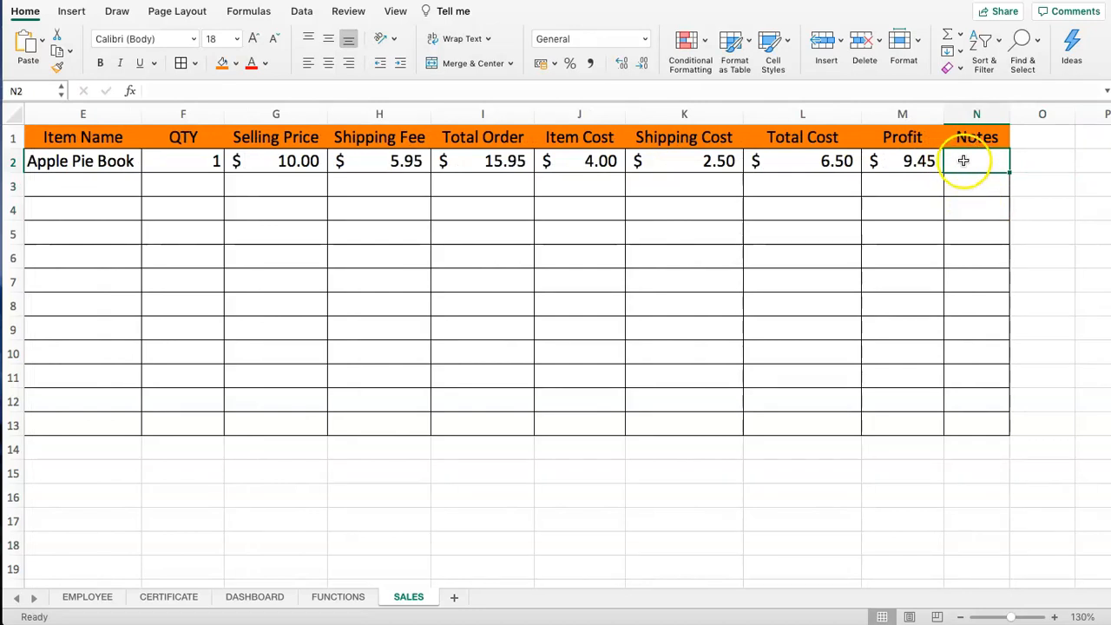
{"action": "left_click_drag", "start_coordinate": [1011, 114], "coordinate": [1079, 114]}
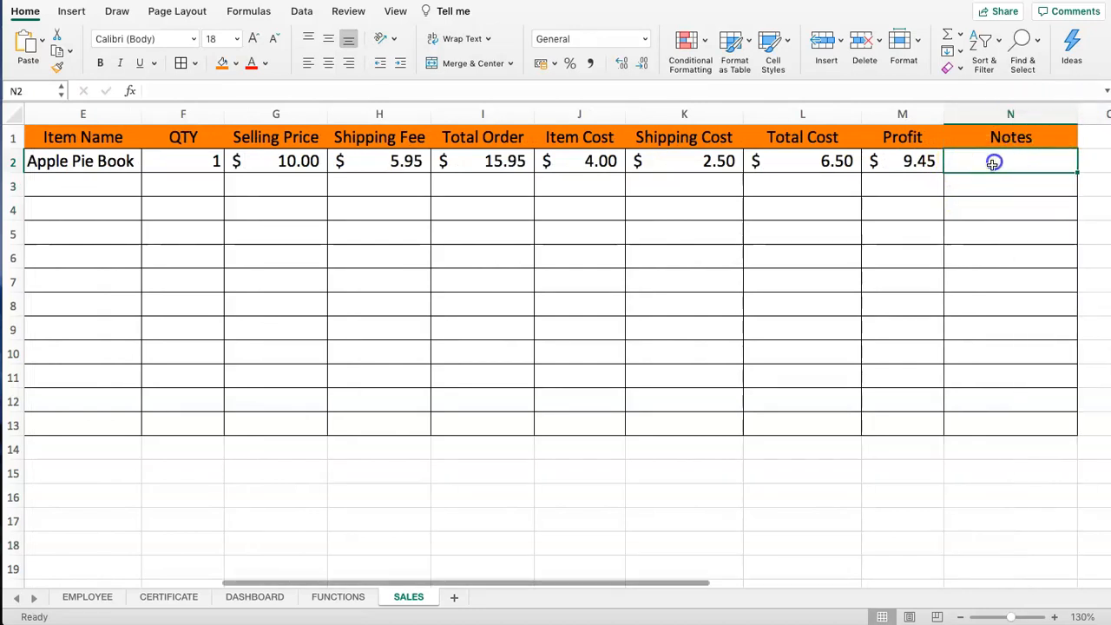
{"action": "left_click", "coordinate": [1007, 162]}
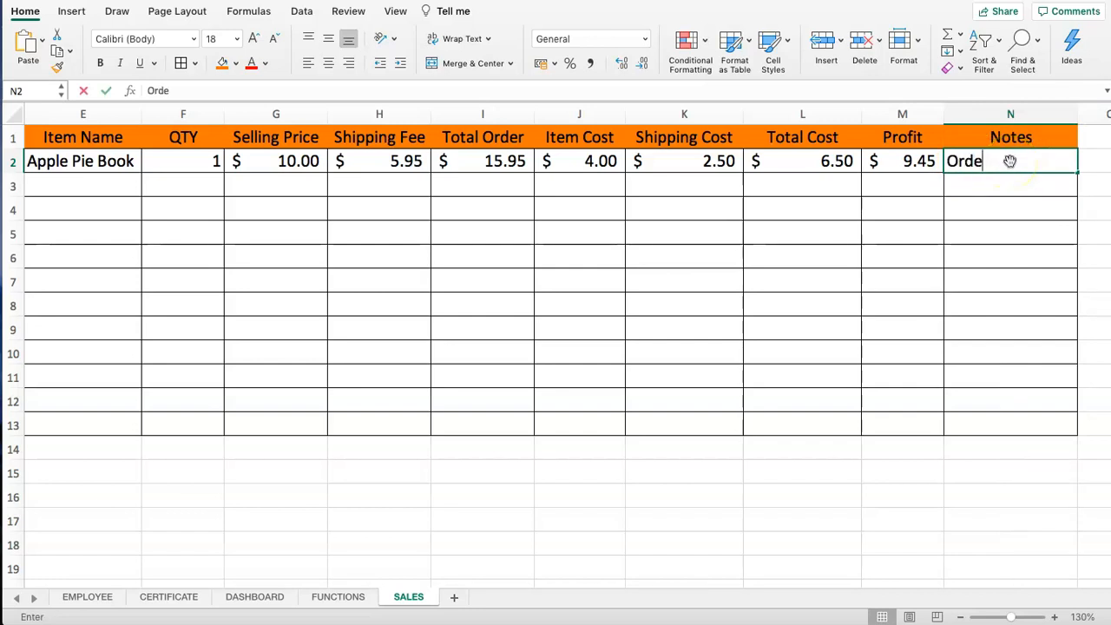
{"action": "type", "text": "Order has been sh"}
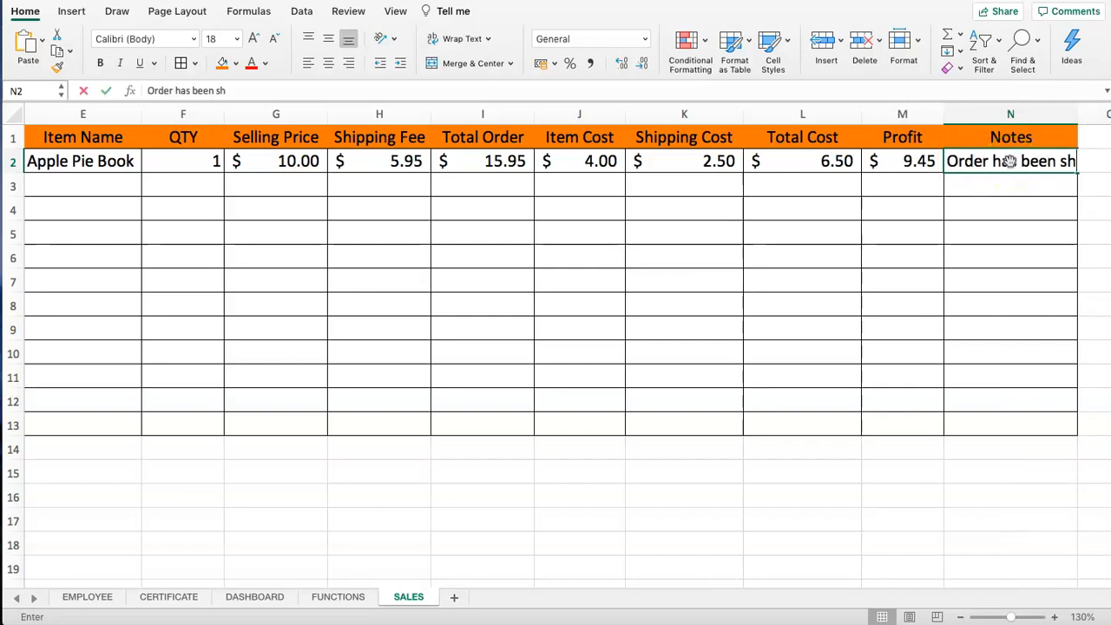
{"action": "type", "text": "ipped"}
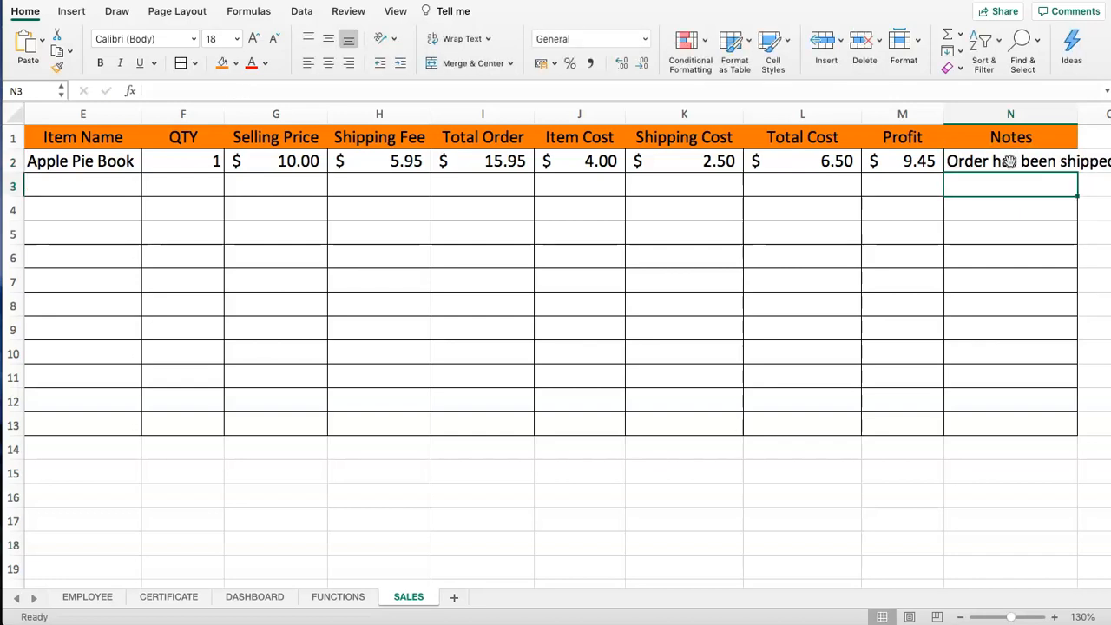
Step: Widen the Notes column further so the whole shipping note fits inside N2
{"action": "key", "text": "Right"}
{"action": "key", "text": "Right"}
{"action": "left_click_drag", "start_coordinate": [961, 114], "coordinate": [1025, 110]}
{"action": "left_click", "coordinate": [971, 200]}
{"action": "left_click", "coordinate": [963, 168]}
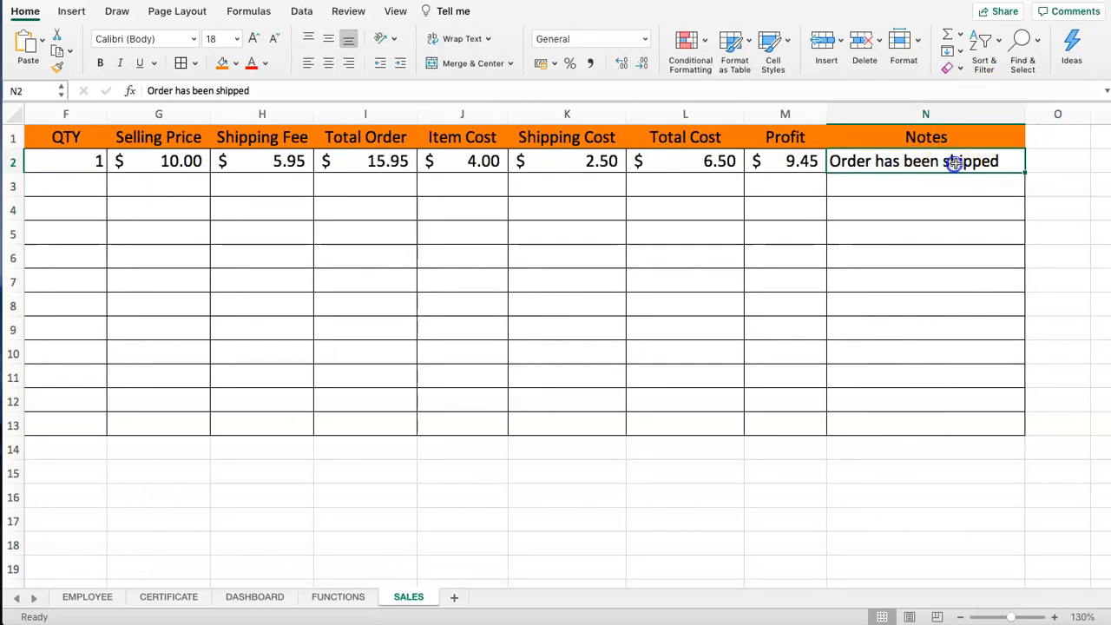
Step: Add the header Order Date in O1, next to Notes
{"action": "left_click", "coordinate": [923, 137]}
{"action": "left_click", "coordinate": [1045, 139]}
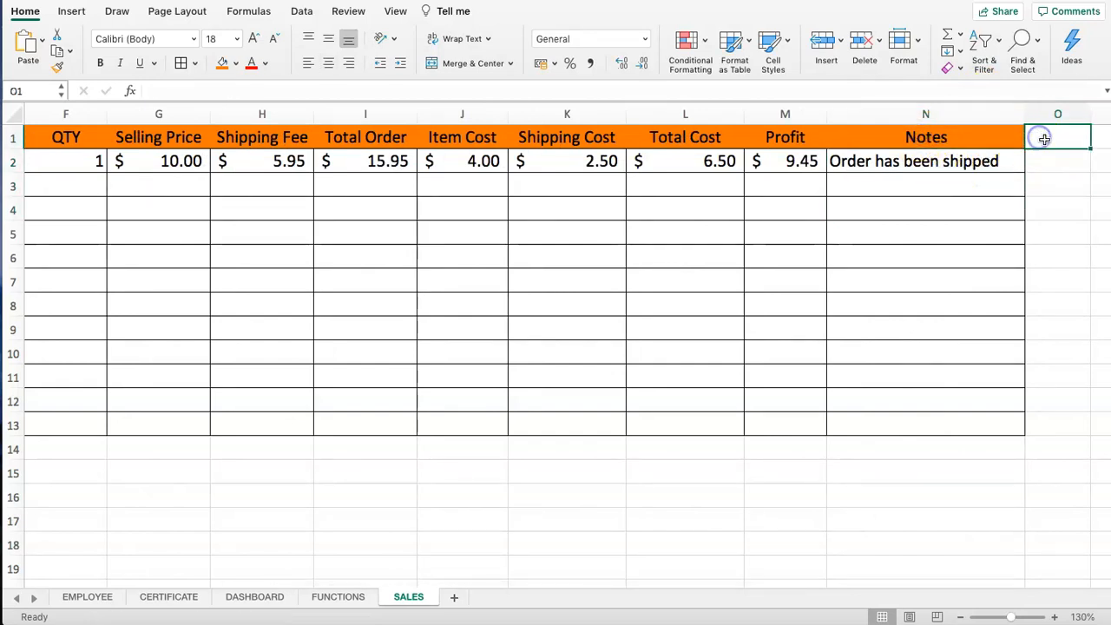
{"action": "left_click", "coordinate": [956, 159]}
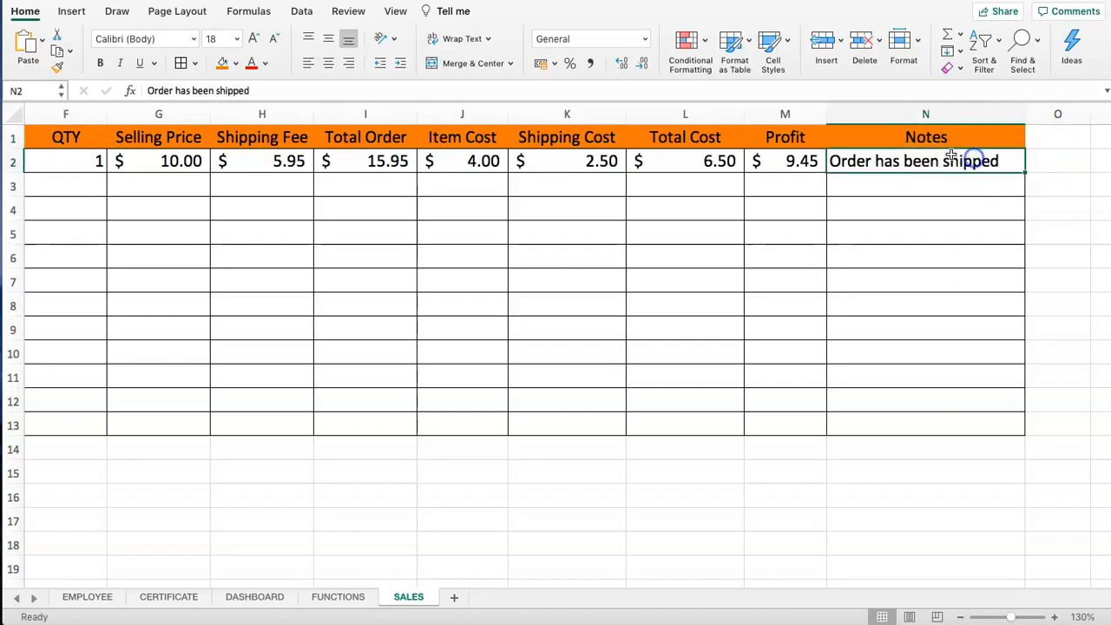
{"action": "left_click", "coordinate": [1047, 139]}
{"action": "type", "text": "Order Date"}
{"action": "key", "text": "Return"}
Step: Copy the Notes header's formatting onto the Order Date header and widen column O to fit it
{"action": "key", "text": "Right"}
{"action": "key", "text": "Right"}
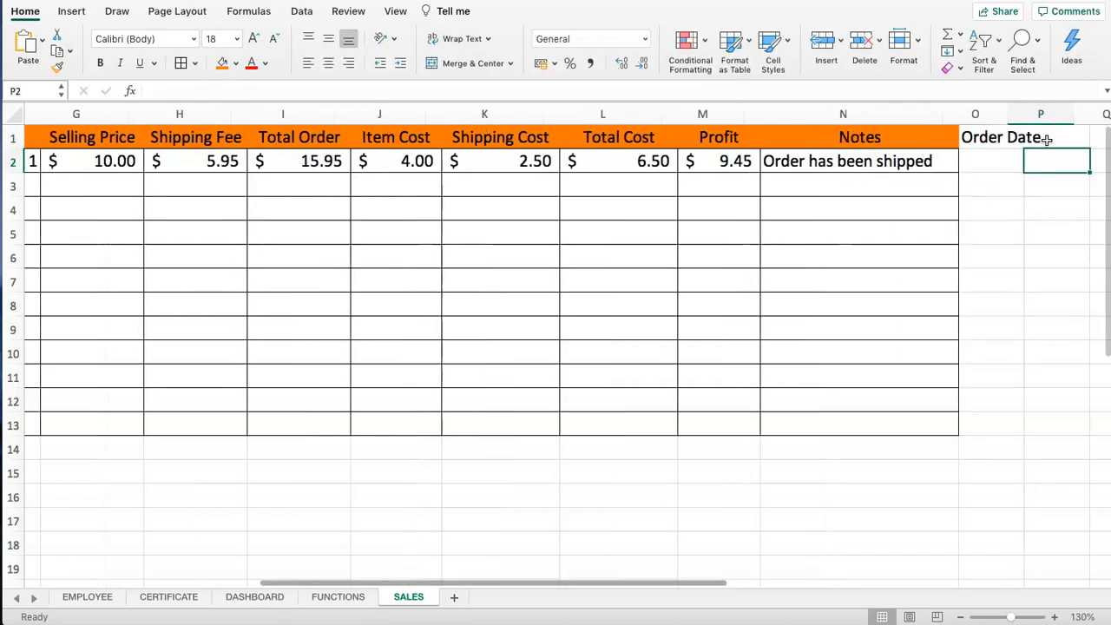
{"action": "left_click", "coordinate": [794, 137]}
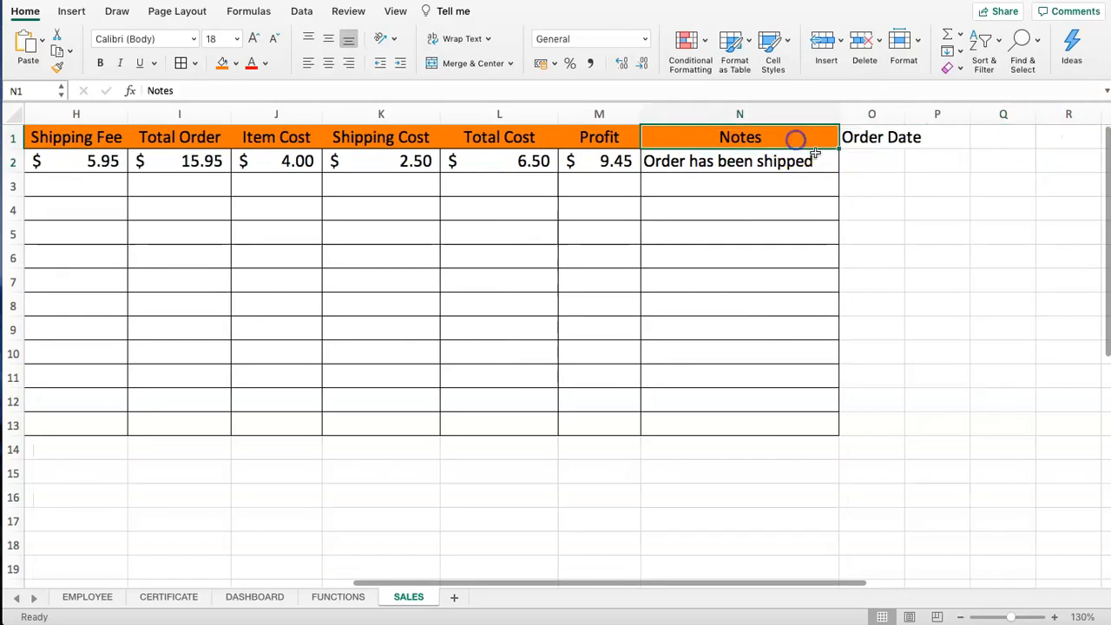
{"action": "left_click", "coordinate": [57, 70]}
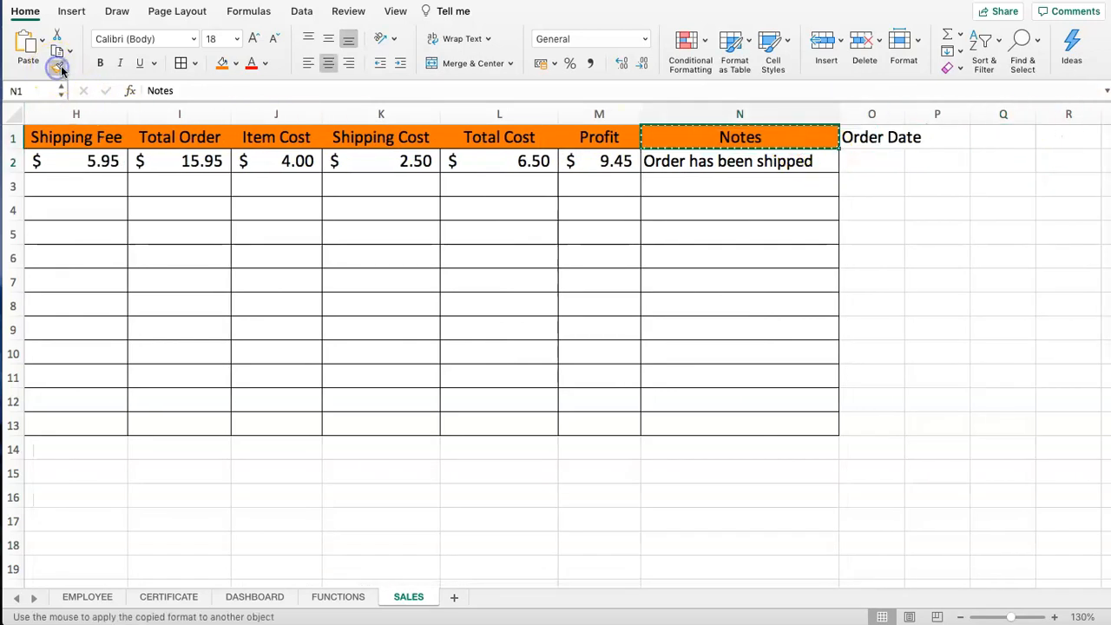
{"action": "left_click", "coordinate": [874, 140]}
{"action": "left_click_drag", "start_coordinate": [904, 115], "coordinate": [939, 115]}
Step: Apply all borders to the Order Date cells O2:O13
{"action": "left_click", "coordinate": [885, 167]}
{"action": "left_click_drag", "start_coordinate": [882, 158], "coordinate": [898, 417]}
{"action": "left_click", "coordinate": [181, 63]}
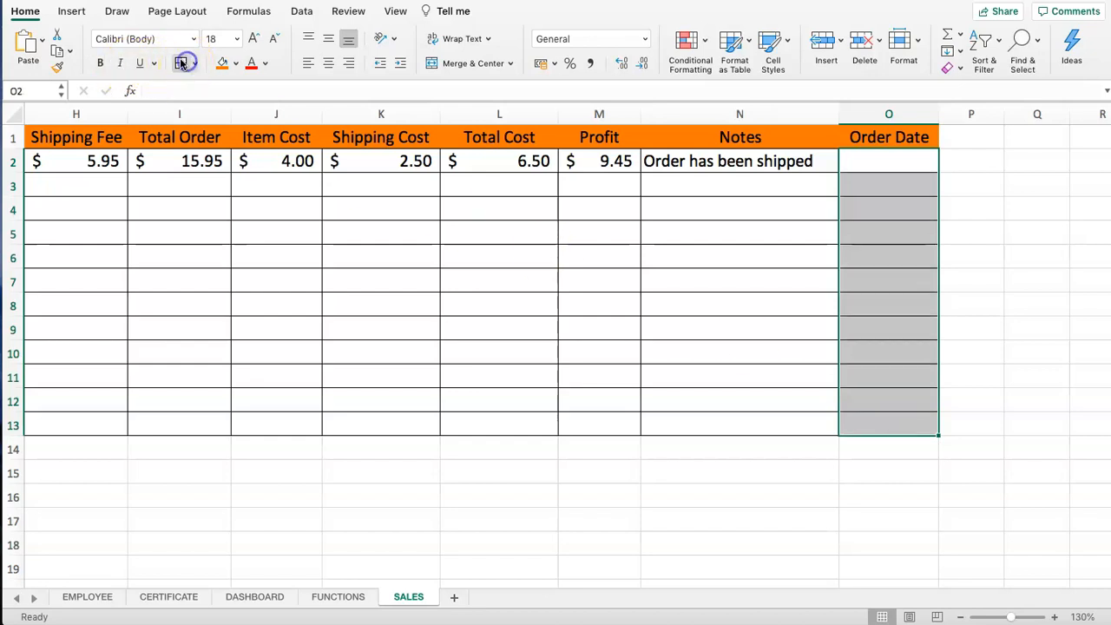
Step: Enter the order date 12-Jan-21 for the first order in O2
{"action": "left_click", "coordinate": [869, 168]}
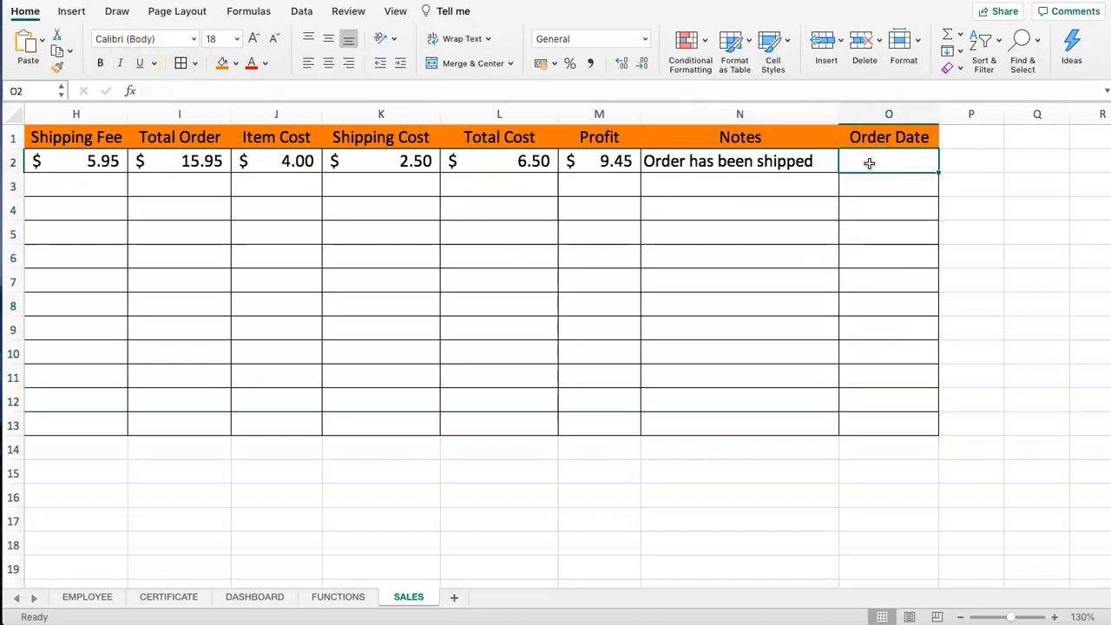
{"action": "key", "text": "BackSpace"}
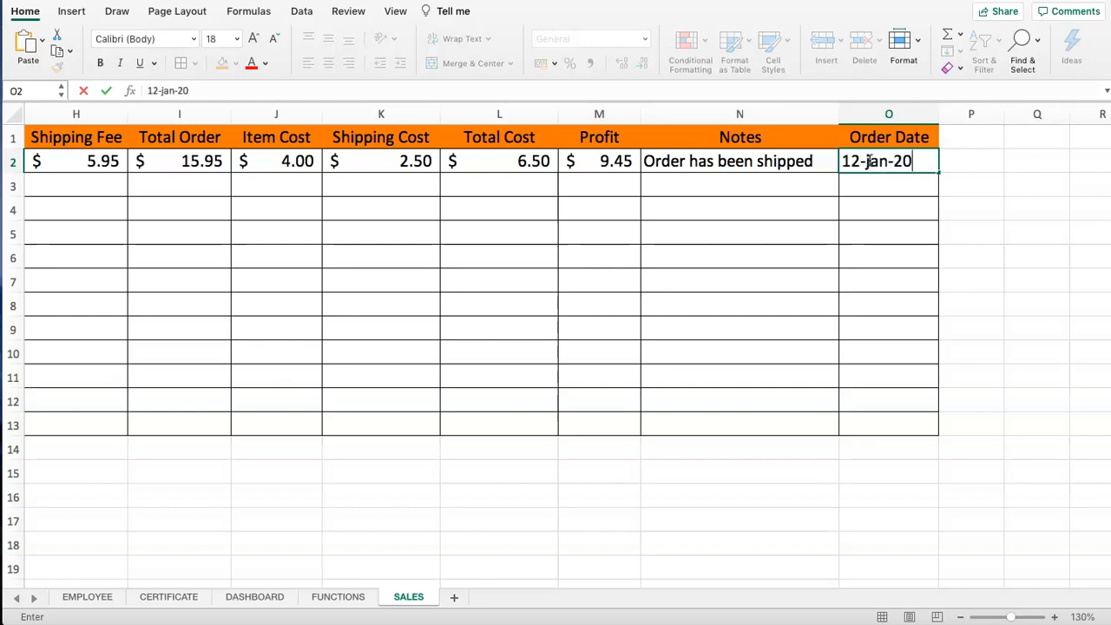
{"action": "key", "text": "Return"}
{"action": "left_click", "coordinate": [874, 176]}
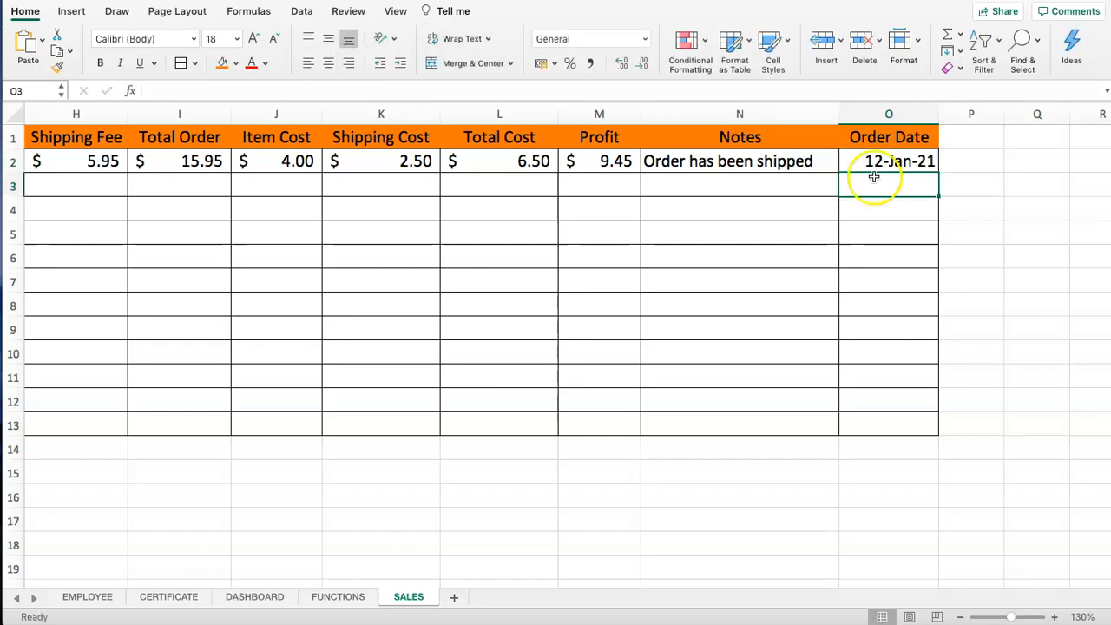
Step: Review the first order's record in row 2 across all columns, from CID through Order Date
{"action": "left_click_drag", "start_coordinate": [863, 156], "coordinate": [608, 161]}
{"action": "left_click", "coordinate": [761, 182]}
{"action": "left_click", "coordinate": [705, 153]}
{"action": "left_click", "coordinate": [873, 169]}
{"action": "key", "text": "Left"}
{"action": "key", "text": "Left"}
{"action": "key", "text": "Left"}
{"action": "key", "text": "Left"}
{"action": "key", "text": "Left"}
{"action": "key", "text": "Left"}
{"action": "key", "text": "Left"}
{"action": "key", "text": "Left"}
{"action": "key", "text": "Left"}
{"action": "key", "text": "Left"}
{"action": "key", "text": "Left"}
{"action": "key", "text": "Left"}
{"action": "key", "text": "Left"}
{"action": "key", "text": "Left"}
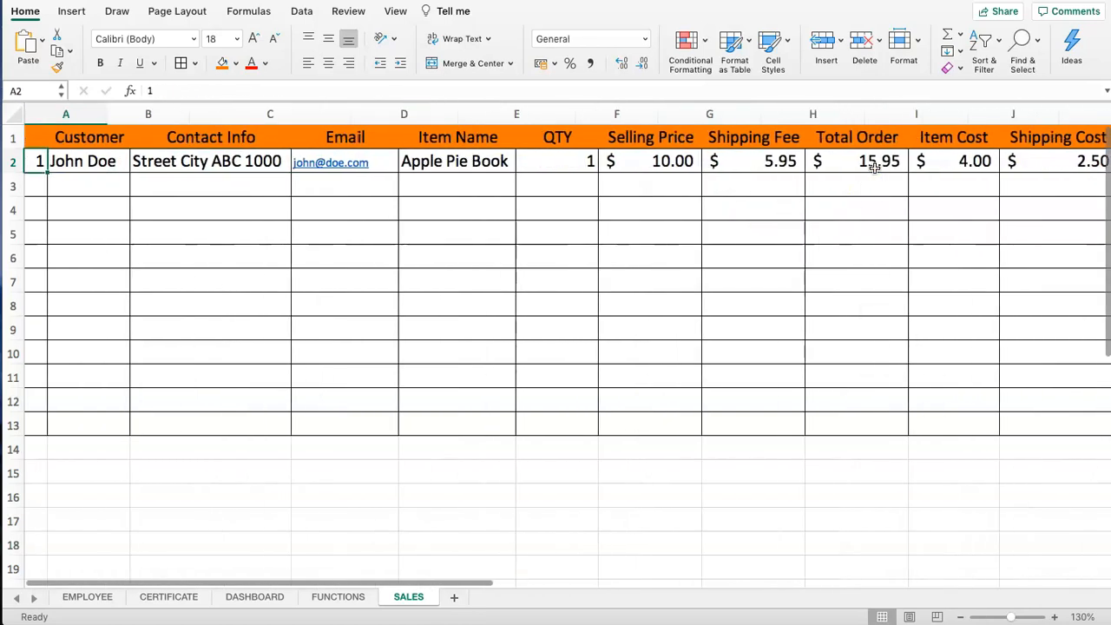
{"action": "key", "text": "Down"}
{"action": "key", "text": "Right"}
{"action": "key", "text": "Right"}
{"action": "key", "text": "Right"}
{"action": "key", "text": "Right"}
{"action": "key", "text": "Right"}
{"action": "key", "text": "Right"}
{"action": "key", "text": "Right"}
{"action": "key", "text": "Right"}
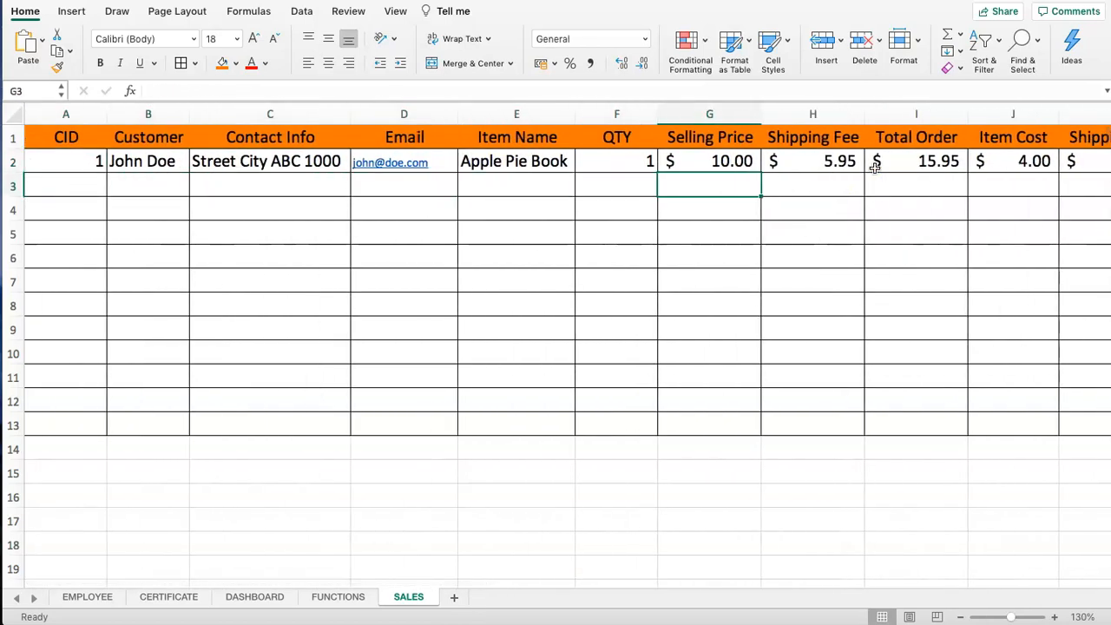
{"action": "key", "text": "Right"}
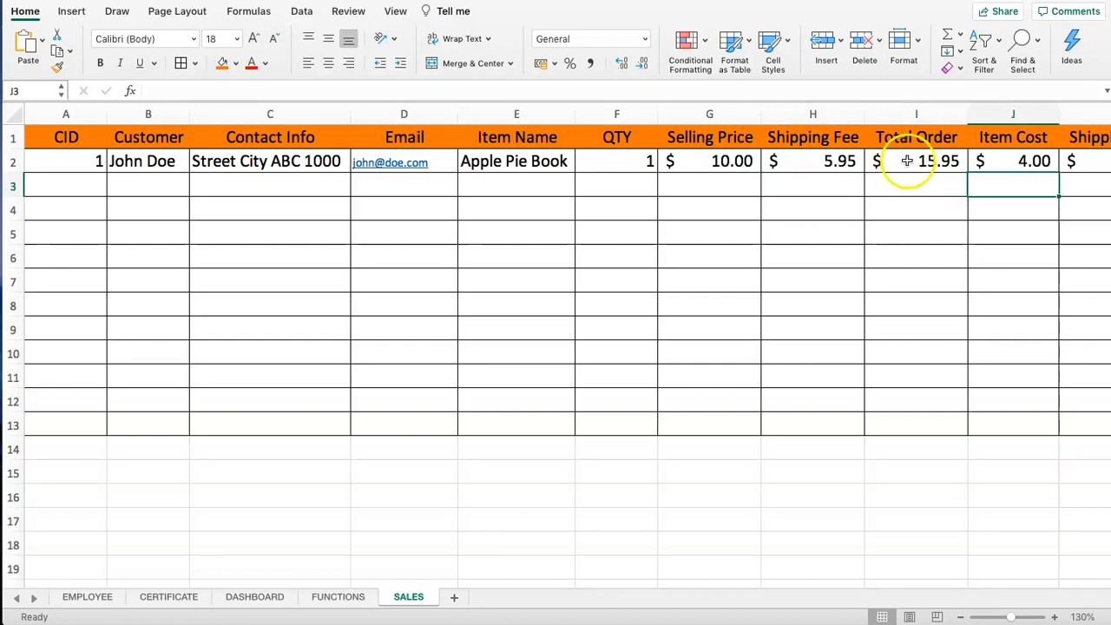
{"action": "left_click_drag", "start_coordinate": [912, 163], "coordinate": [916, 422]}
{"action": "left_click", "coordinate": [910, 220]}
{"action": "left_click", "coordinate": [899, 162]}
{"action": "mouse_move", "coordinate": [731, 159]}
{"action": "left_mouse_down"}
{"action": "mouse_move", "coordinate": [930, 162]}
{"action": "mouse_move", "coordinate": [988, 180]}
{"action": "mouse_move", "coordinate": [561, 162]}
{"action": "mouse_move", "coordinate": [736, 161]}
{"action": "mouse_move", "coordinate": [744, 392]}
{"action": "mouse_move", "coordinate": [737, 165]}
{"action": "left_mouse_up"}
Step: Check the Profit formula =I2-L2 and fill it down from M2 through M13
{"action": "left_click", "coordinate": [705, 170]}
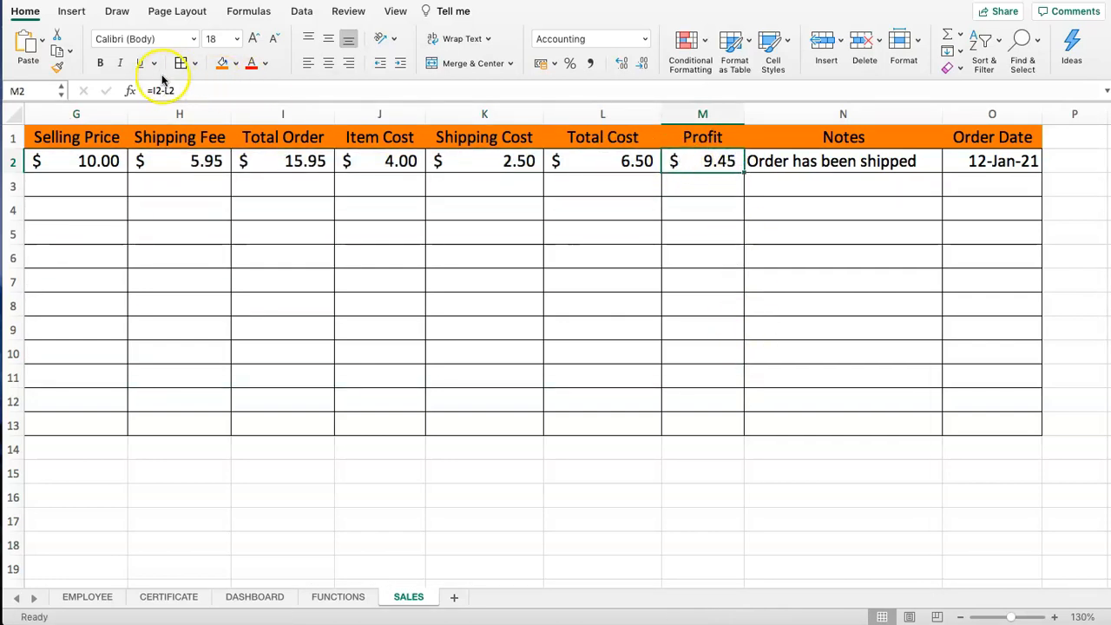
{"action": "left_click", "coordinate": [191, 91]}
{"action": "left_click", "coordinate": [672, 165]}
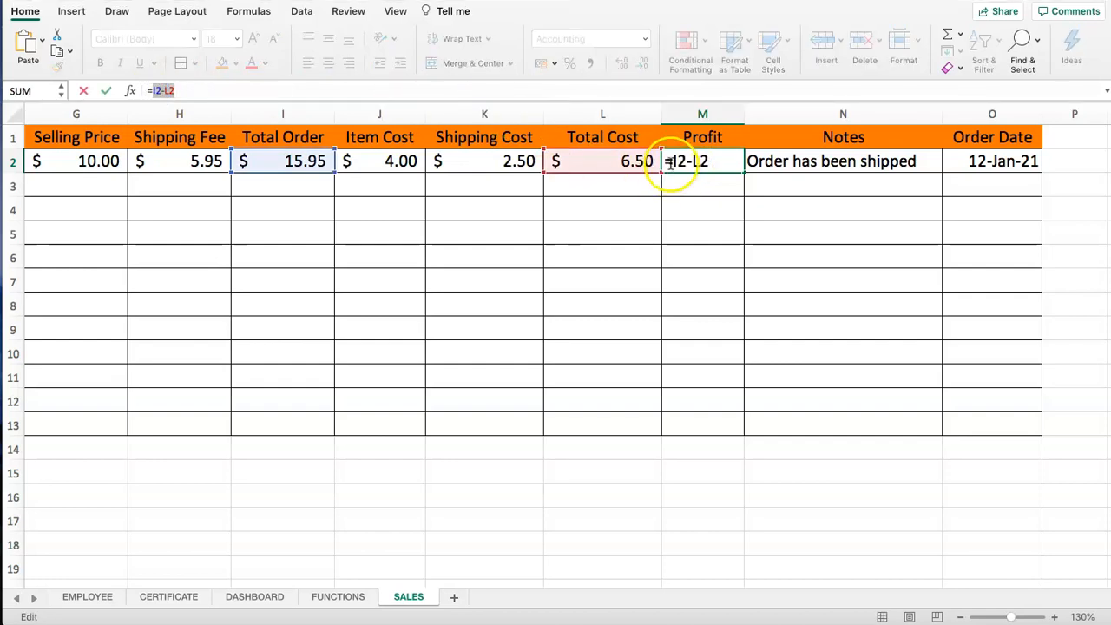
{"action": "key", "text": "Escape"}
{"action": "left_click", "coordinate": [702, 169]}
{"action": "left_click_drag", "start_coordinate": [744, 173], "coordinate": [737, 430]}
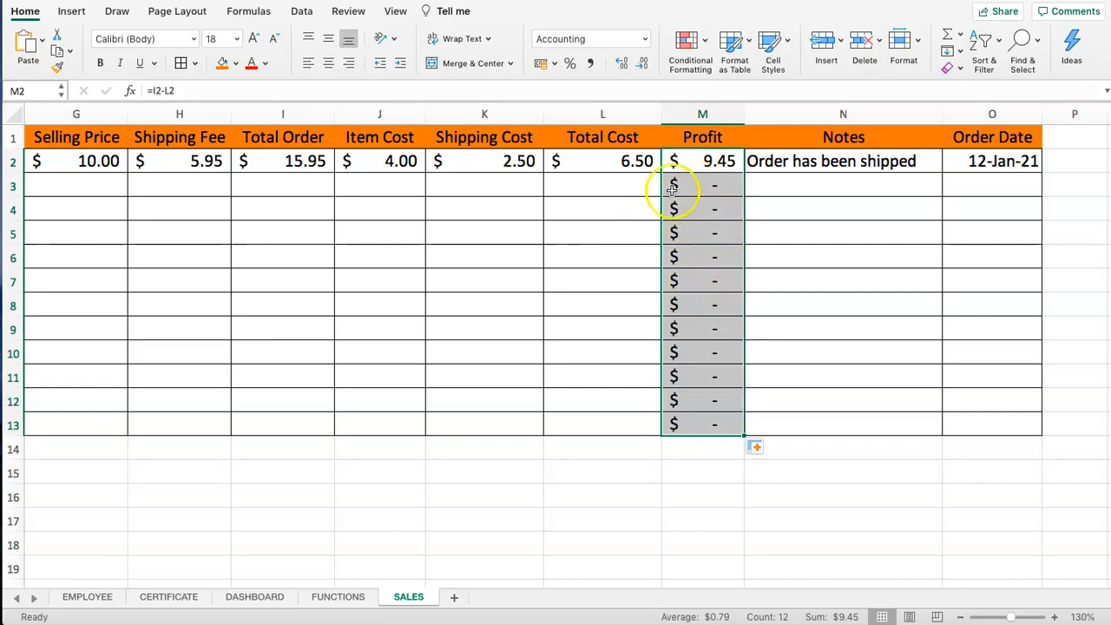
Step: Try the Profit formula with a test Total Cost of 1 in L3 and clear that value
{"action": "left_click_drag", "start_coordinate": [582, 187], "coordinate": [582, 192]}
{"action": "left_click", "coordinate": [582, 193]}
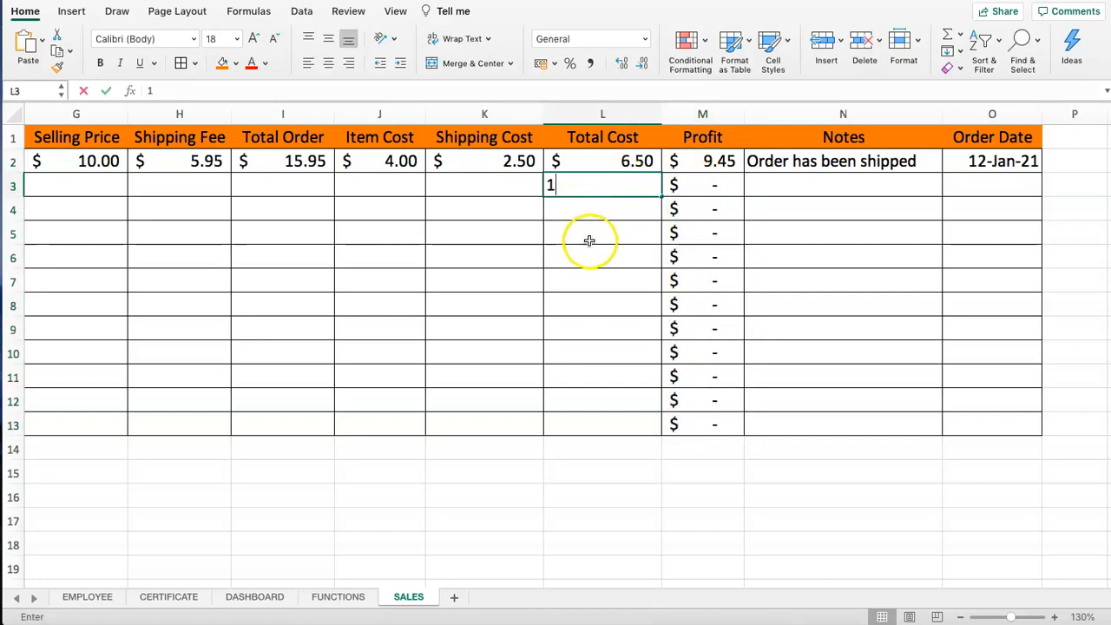
{"action": "left_click", "coordinate": [581, 231]}
{"action": "left_click", "coordinate": [719, 186]}
{"action": "left_click", "coordinate": [620, 186]}
{"action": "key", "text": "Delete"}
Step: Enter a test value of 1 as the Item Cost in J3
{"action": "left_click", "coordinate": [477, 176]}
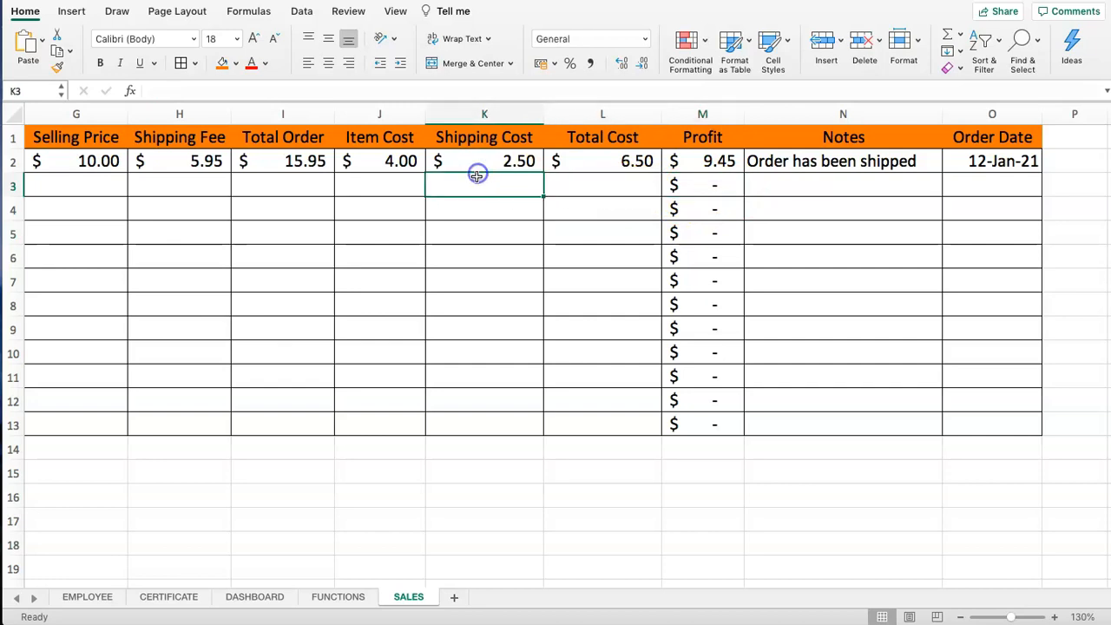
{"action": "key", "text": "Return"}
{"action": "left_click", "coordinate": [505, 185]}
{"action": "left_click", "coordinate": [364, 185]}
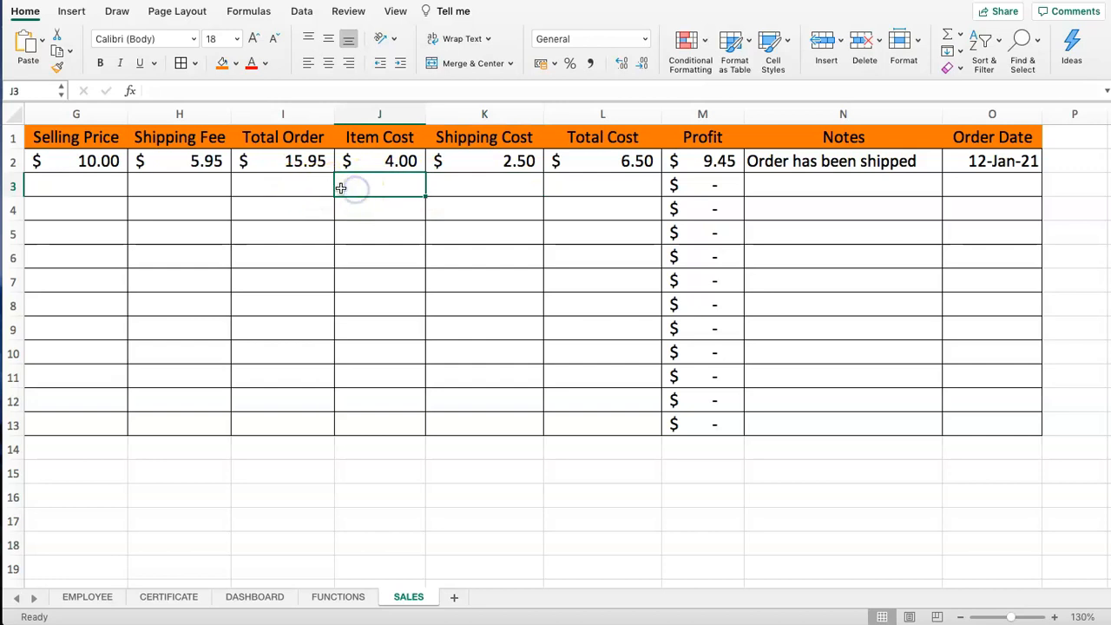
{"action": "type", "text": "1"}
{"action": "left_click", "coordinate": [364, 236]}
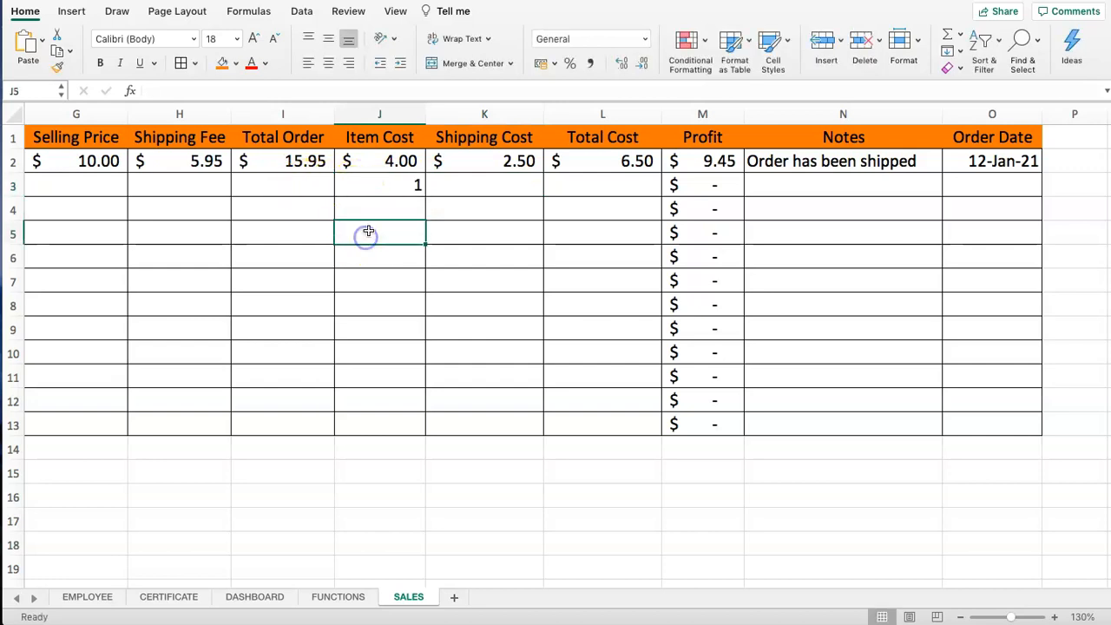
{"action": "left_click", "coordinate": [359, 178]}
{"action": "key", "text": "Left"}
{"action": "key", "text": "Left"}
{"action": "key", "text": "Left"}
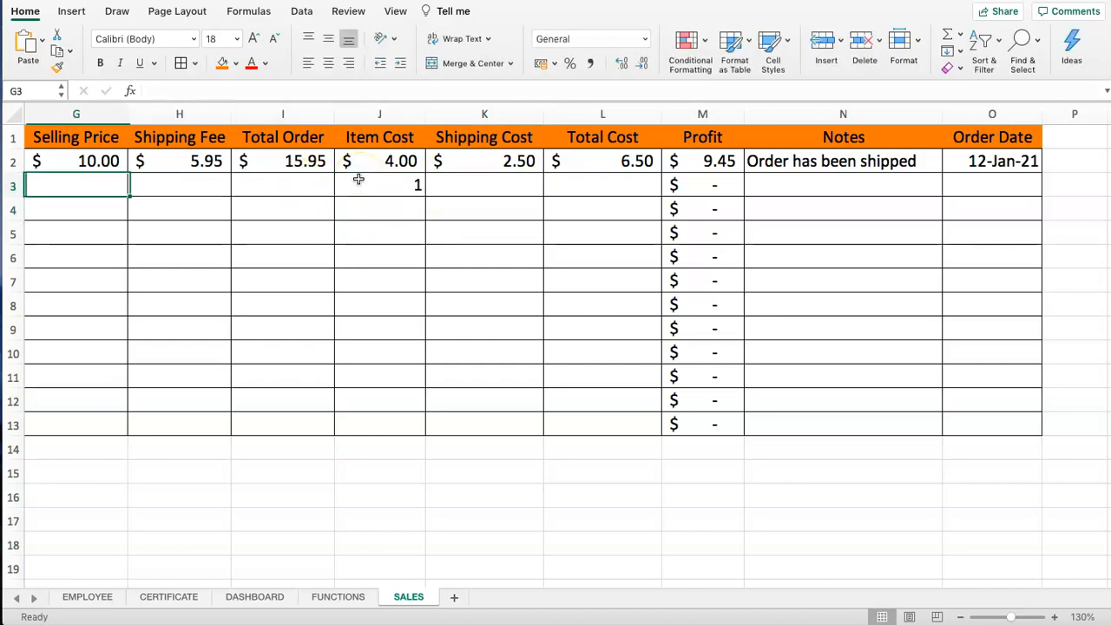
Step: Fill the Total Order formula down from I2 through I13
{"action": "key", "text": "Left"}
{"action": "key", "text": "Right"}
{"action": "left_click", "coordinate": [461, 167]}
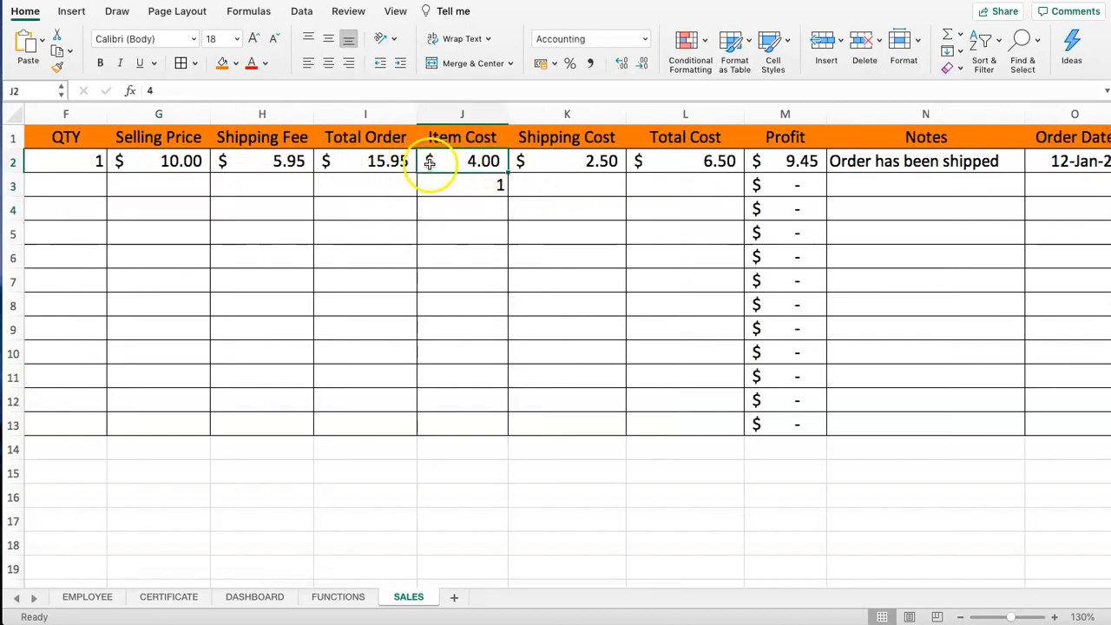
{"action": "left_click", "coordinate": [372, 165]}
{"action": "left_click_drag", "start_coordinate": [413, 190], "coordinate": [394, 446]}
Step: Enter a test Shipping Fee of 10 in H3 to try the copied Total Order formula
{"action": "left_click", "coordinate": [288, 180]}
{"action": "type", "text": "1"}
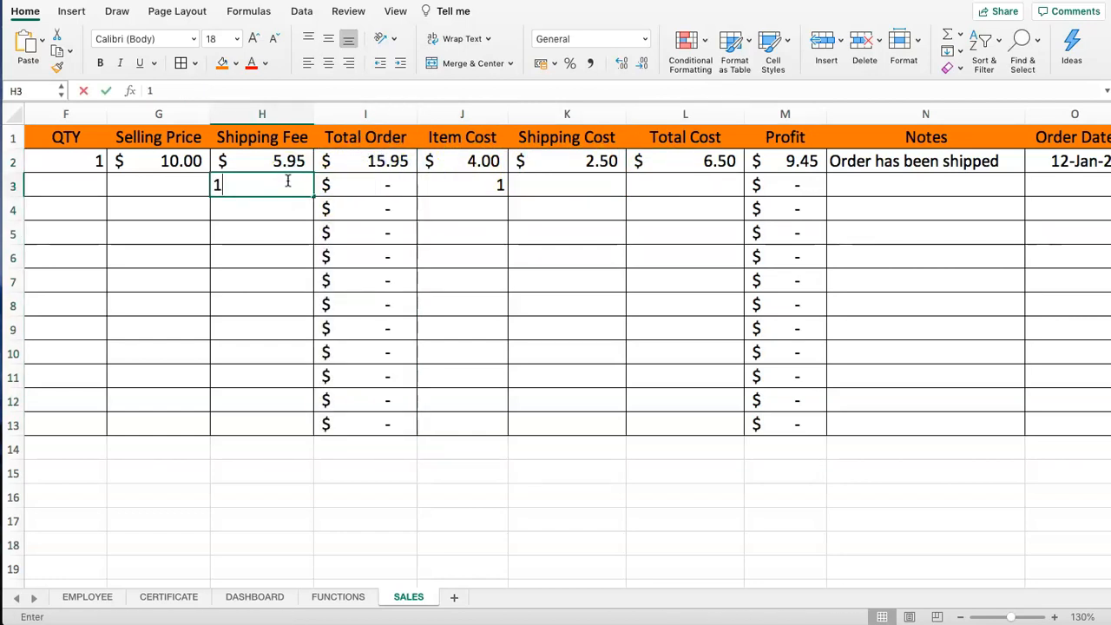
{"action": "type", "text": "0"}
{"action": "key", "text": "Return"}
{"action": "left_click", "coordinate": [279, 190]}
{"action": "left_click", "coordinate": [429, 185]}
Step: Enter a test Total Cost of 5 in L3 and clear the test Item Cost in J3
{"action": "left_click", "coordinate": [679, 185]}
{"action": "type", "text": "1"}
{"action": "key", "text": "BackSpace"}
{"action": "type", "text": "5"}
{"action": "key", "text": "Return"}
{"action": "left_click", "coordinate": [463, 186]}
{"action": "key", "text": "Delete"}
Step: Fill the Total Cost formula down from L2 through L13 and check the copied formula in L5
{"action": "left_click_drag", "start_coordinate": [491, 162], "coordinate": [686, 171]}
{"action": "left_click", "coordinate": [573, 166]}
{"action": "left_click", "coordinate": [483, 162]}
{"action": "left_click", "coordinate": [549, 164]}
{"action": "left_click", "coordinate": [668, 167]}
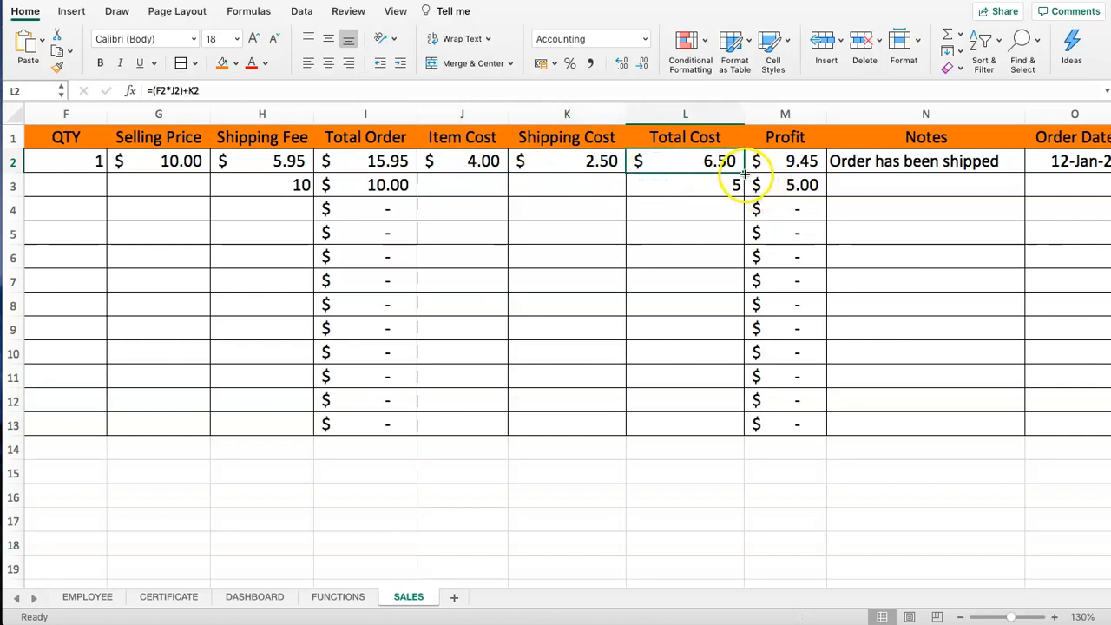
{"action": "left_click_drag", "start_coordinate": [744, 174], "coordinate": [732, 434]}
{"action": "left_click", "coordinate": [700, 227]}
{"action": "double_click", "coordinate": [692, 231]}
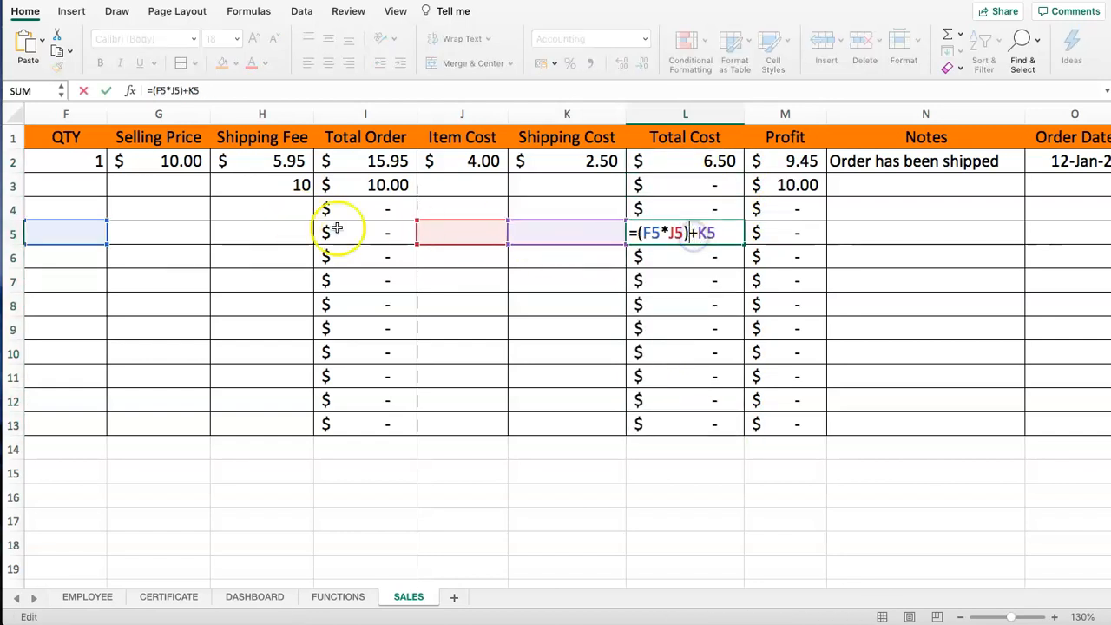
{"action": "key", "text": "Escape"}
Step: Shade the Total Order cells I2:I13 with the Light Gray, Background 2 fill
{"action": "left_click", "coordinate": [269, 161]}
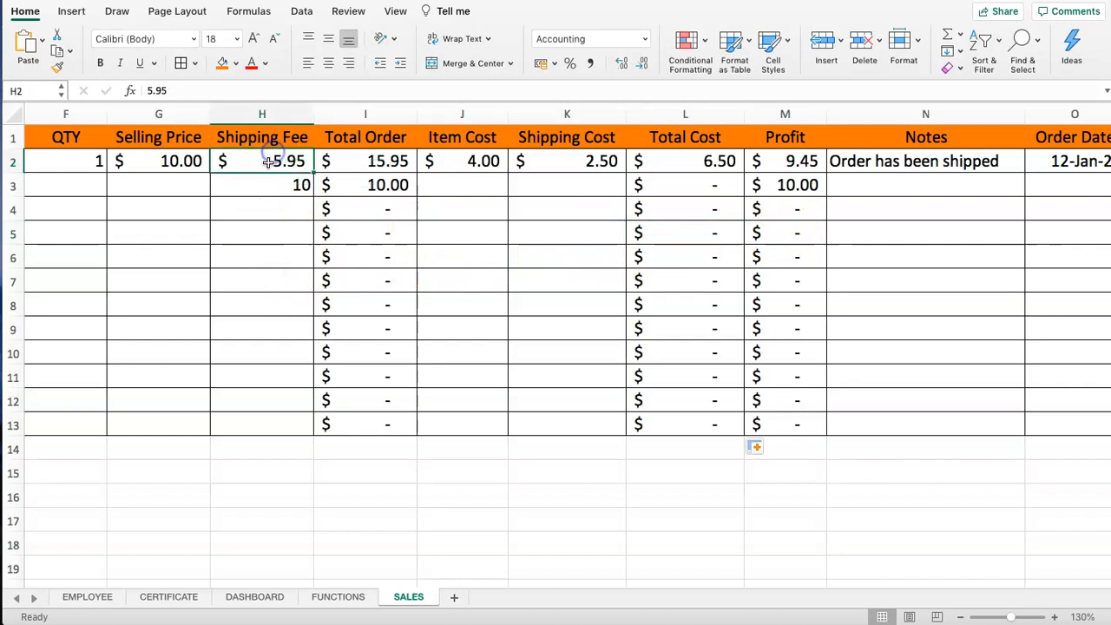
{"action": "left_click", "coordinate": [151, 159]}
{"action": "left_click", "coordinate": [253, 161]}
{"action": "left_click_drag", "start_coordinate": [149, 162], "coordinate": [262, 163]}
{"action": "left_click_drag", "start_coordinate": [356, 184], "coordinate": [342, 424]}
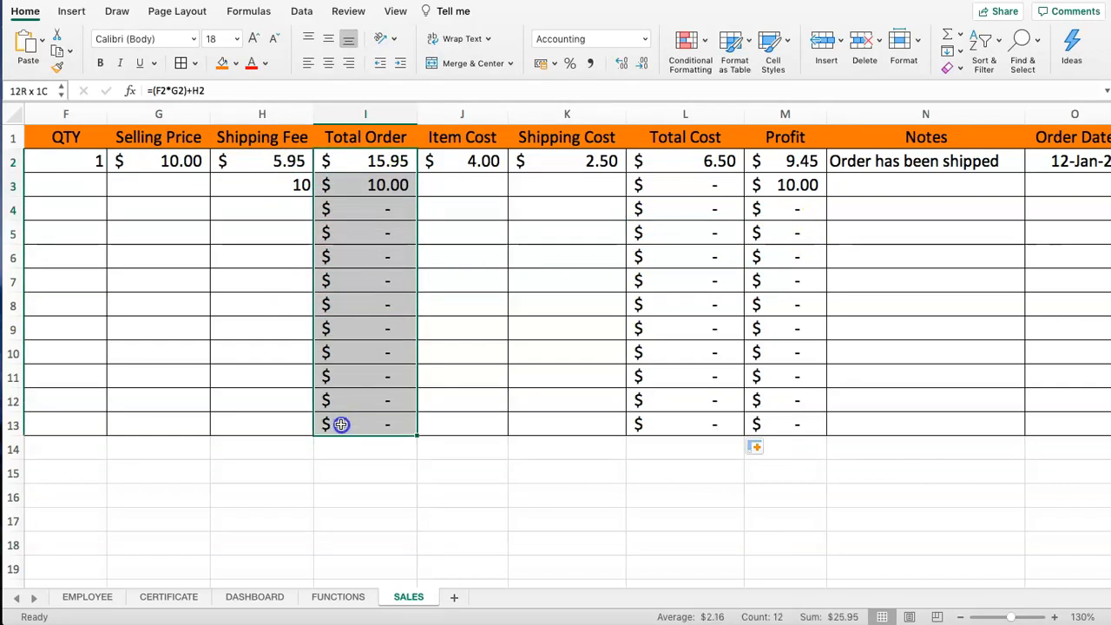
{"action": "left_click", "coordinate": [235, 63]}
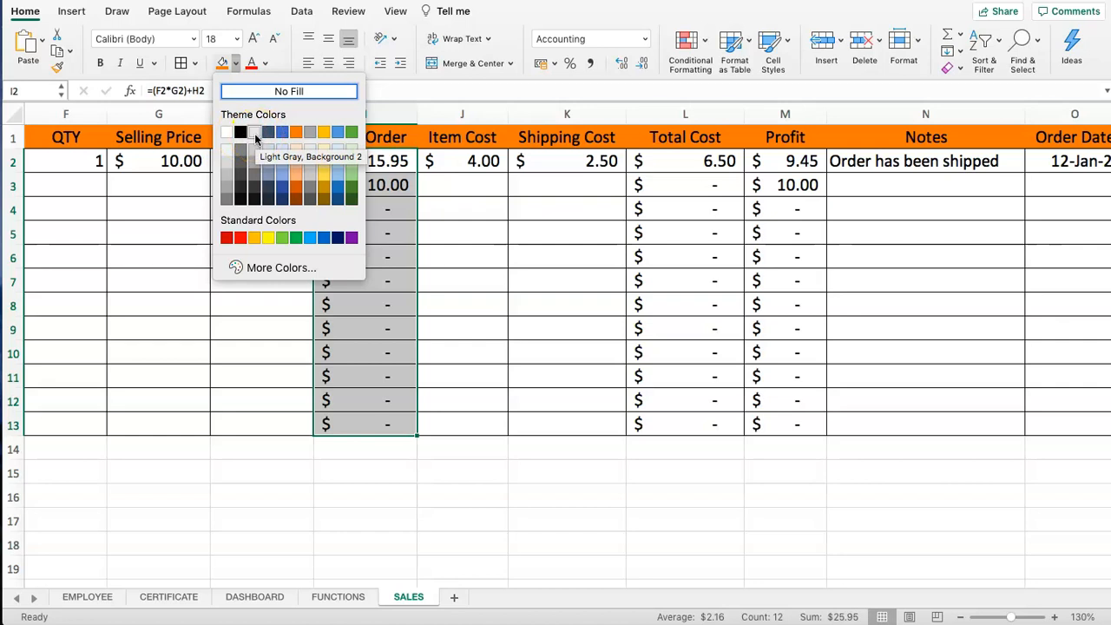
{"action": "left_click", "coordinate": [255, 137]}
{"action": "left_click", "coordinate": [387, 208]}
Step: Apply the same light gray fill to the Total Cost and Profit cells L2:M13
{"action": "left_click", "coordinate": [686, 163]}
{"action": "left_click_drag", "start_coordinate": [762, 165], "coordinate": [784, 432]}
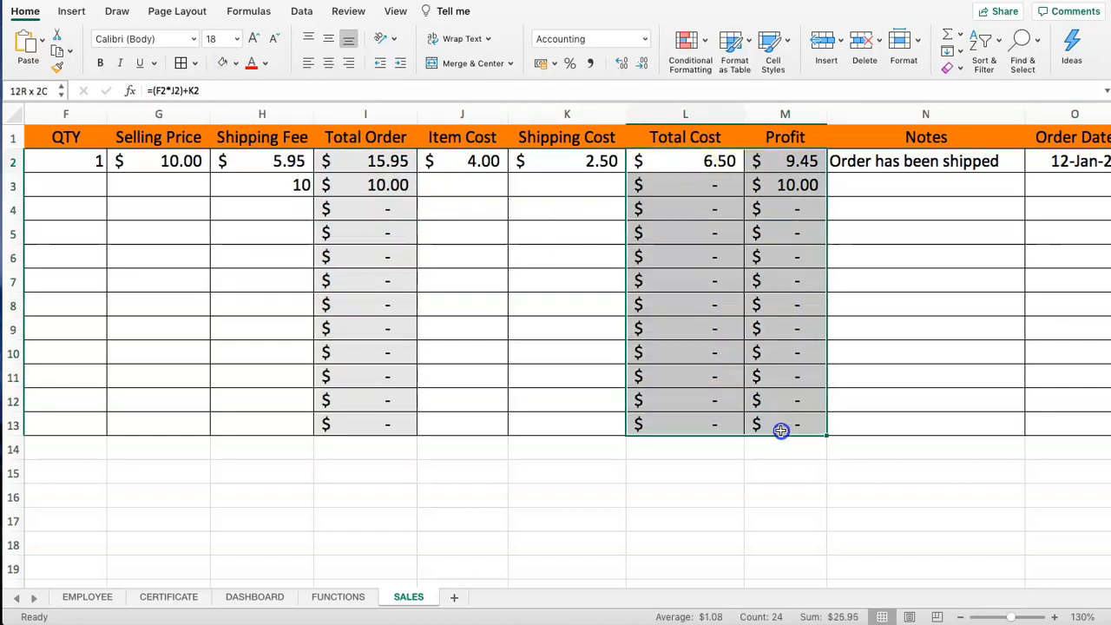
{"action": "left_click", "coordinate": [224, 63]}
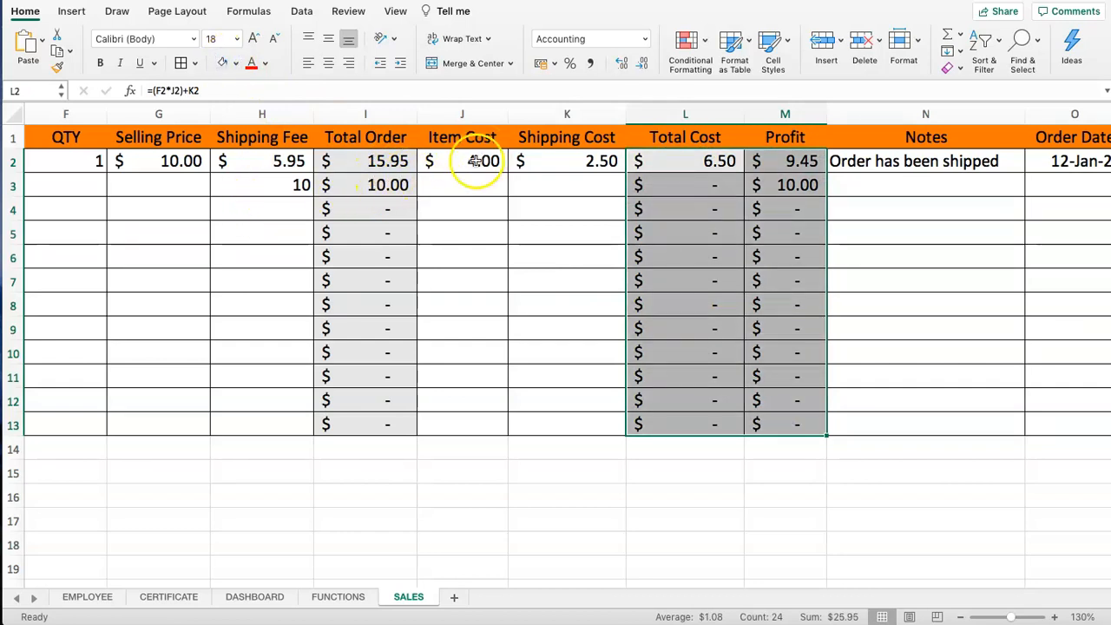
{"action": "left_click", "coordinate": [380, 183]}
{"action": "left_click", "coordinate": [482, 156]}
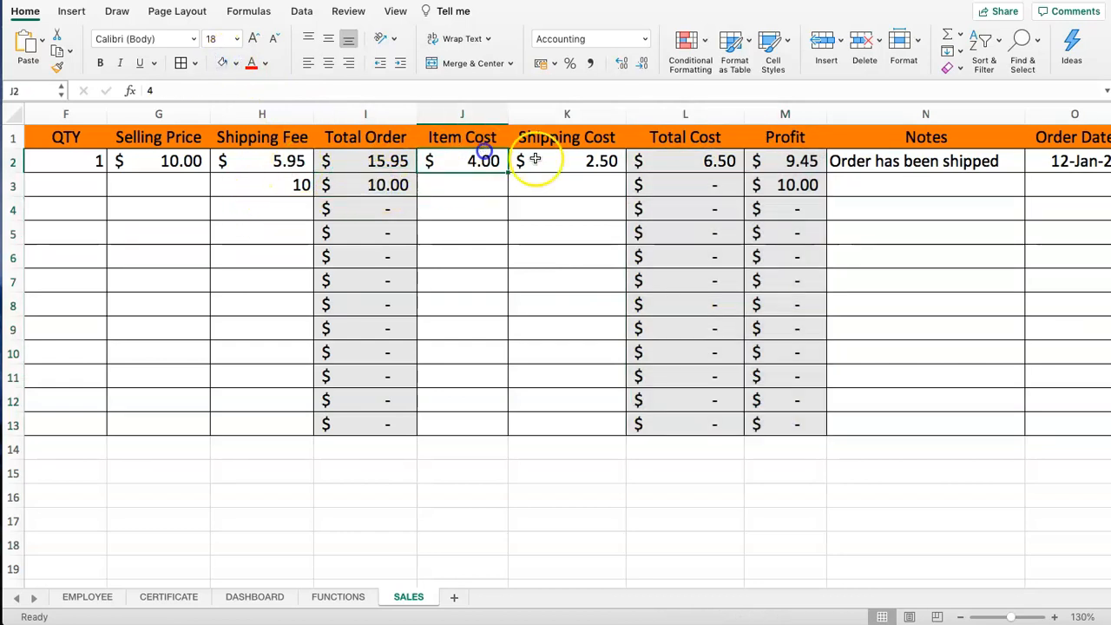
{"action": "left_click", "coordinate": [871, 170]}
Step: Start a second record in row 3 with CID 2 and the customer's first name
{"action": "left_click", "coordinate": [797, 191]}
{"action": "key", "text": "ctrl+Left"}
{"action": "key", "text": "ctrl+Left"}
{"action": "key", "text": "ctrl+Left"}
{"action": "key", "text": "ctrl+Left"}
{"action": "type", "text": "2"}
{"action": "key", "text": "Tab"}
{"action": "type", "text": "Jane"}
{"action": "key", "text": "Tab"}
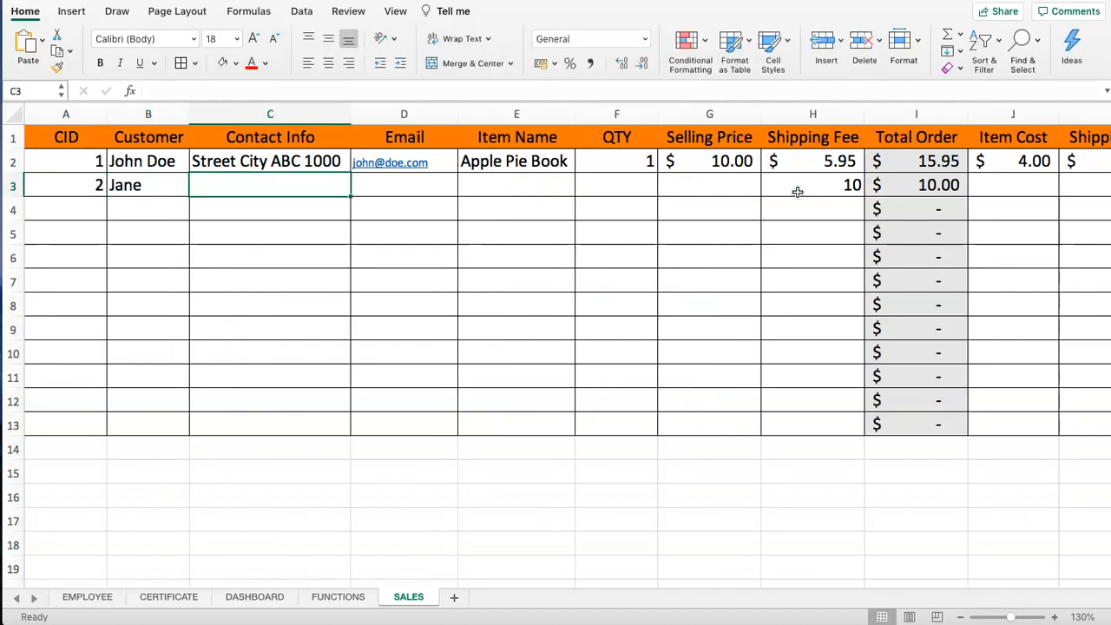
Step: Enter New York as the second record's contact info and fill in the customer's e-mail
{"action": "type", "text": "Ney"}
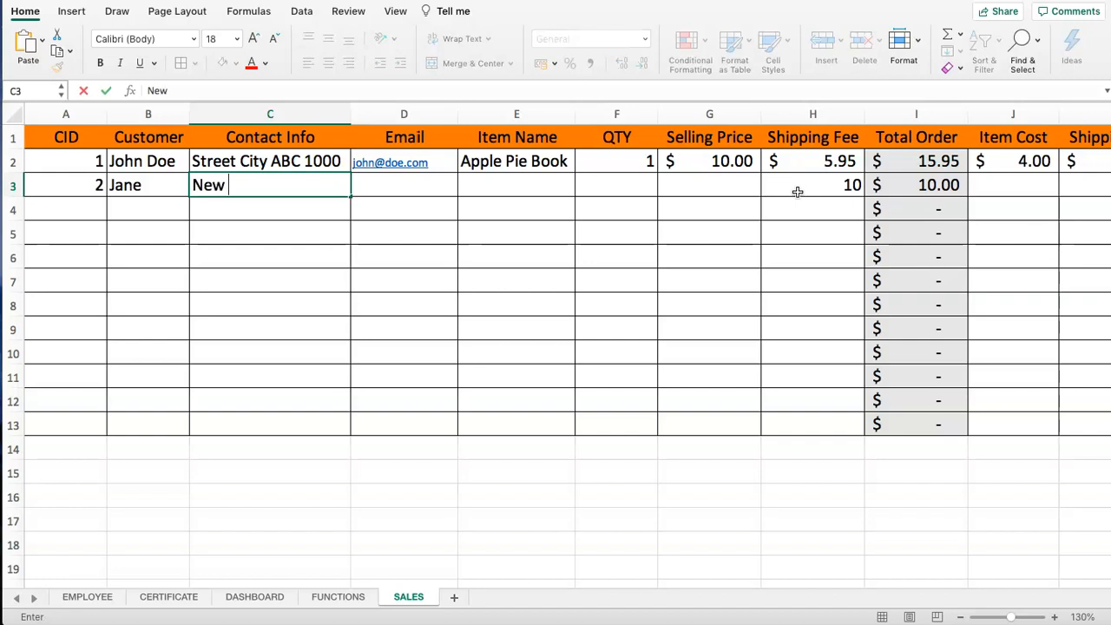
{"action": "type", "text": " York"}
{"action": "key", "text": "Tab"}
{"action": "type", "text": "jane@"}
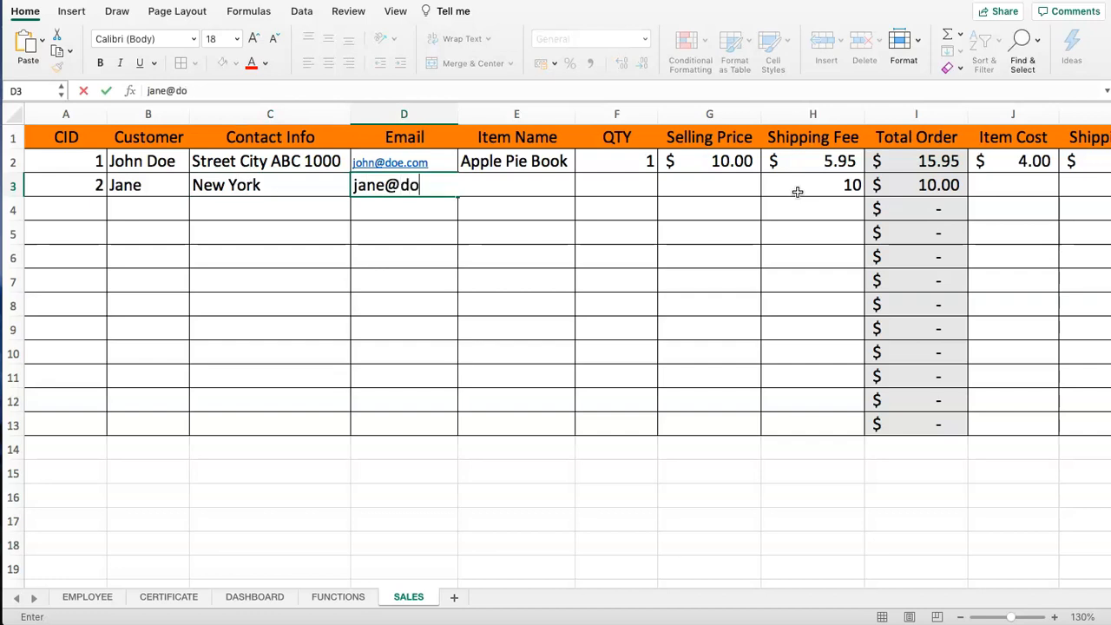
{"action": "key", "text": "Tab"}
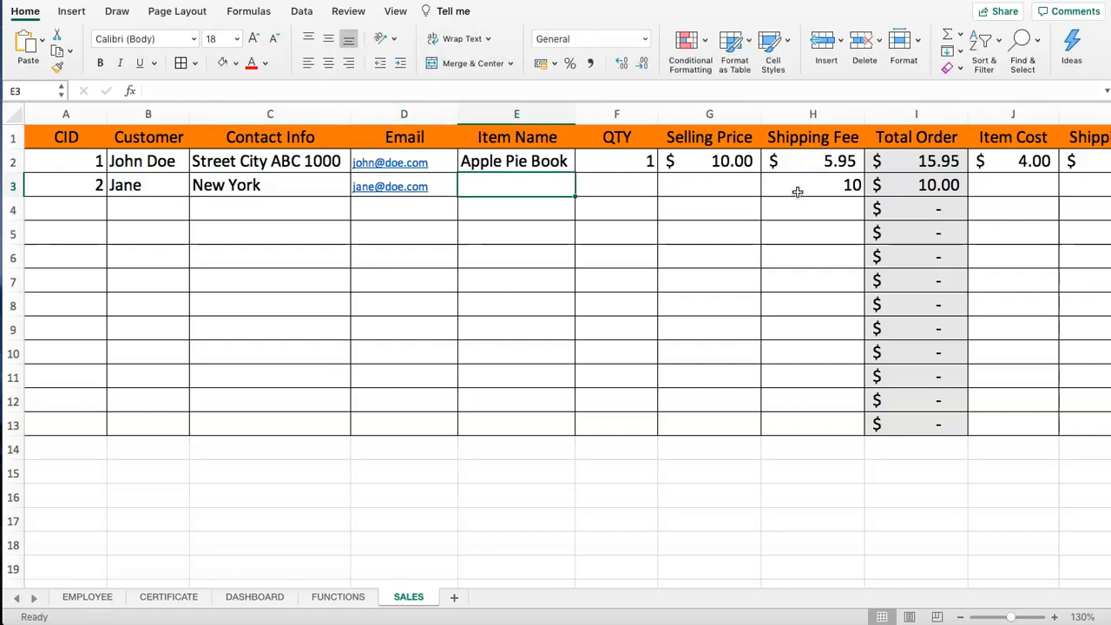
Step: Enter Apple Pie Book as the second record's item name in E3
{"action": "type", "text": "Applie"}
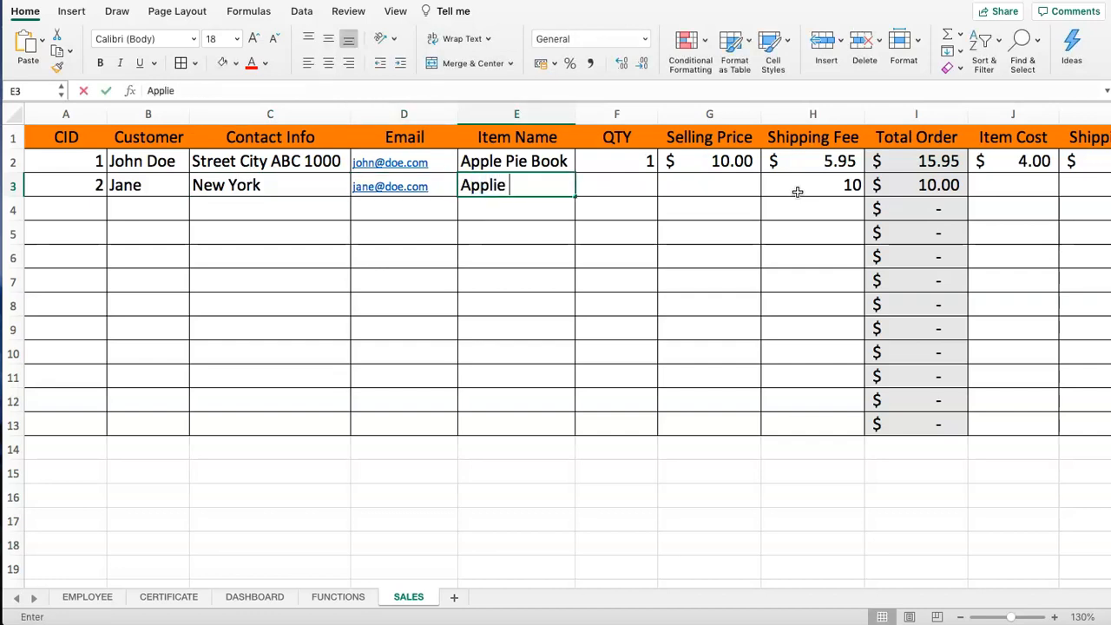
{"action": "key", "text": "BackSpace"}
{"action": "key", "text": "BackSpace"}
{"action": "type", "text": "e"}
{"action": "key", "text": "Return"}
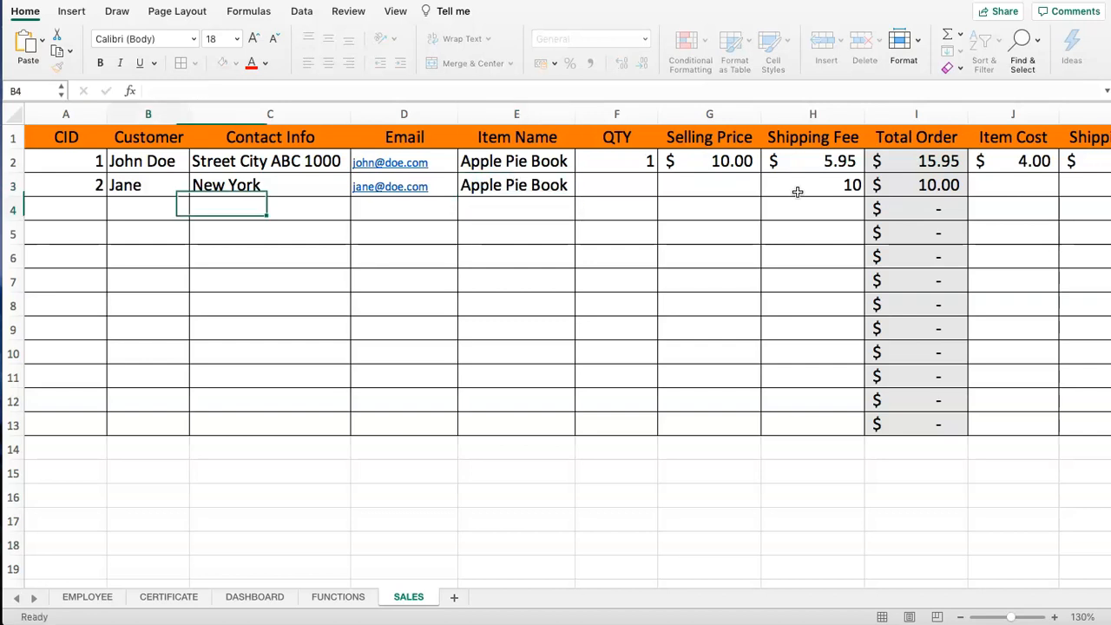
Step: Set the second record's quantity in F3 to 2 and its selling price in G3 to 9
{"action": "key", "text": "Up"}
{"action": "key", "text": "Right"}
{"action": "key", "text": "Right"}
{"action": "key", "text": "Right"}
{"action": "key", "text": "Right"}
{"action": "key", "text": "Right"}
{"action": "key", "text": "Left"}
{"action": "type", "text": "1"}
{"action": "key", "text": "Right"}
{"action": "key", "text": "Left"}
{"action": "type", "text": "2"}
{"action": "key", "text": "Right"}
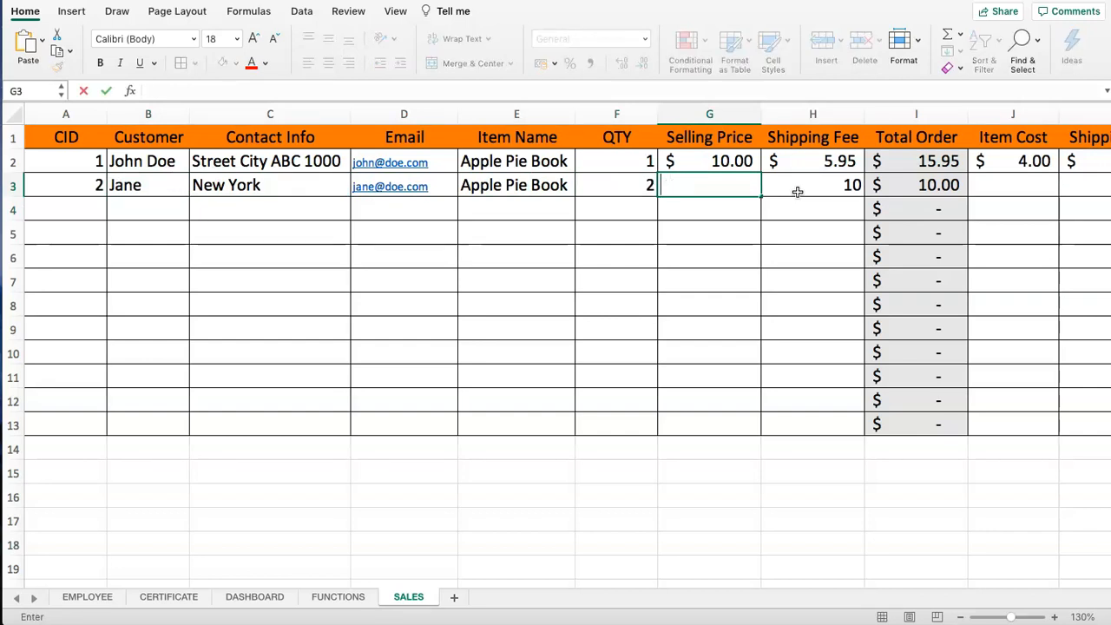
{"action": "type", "text": "9"}
{"action": "key", "text": "Return"}
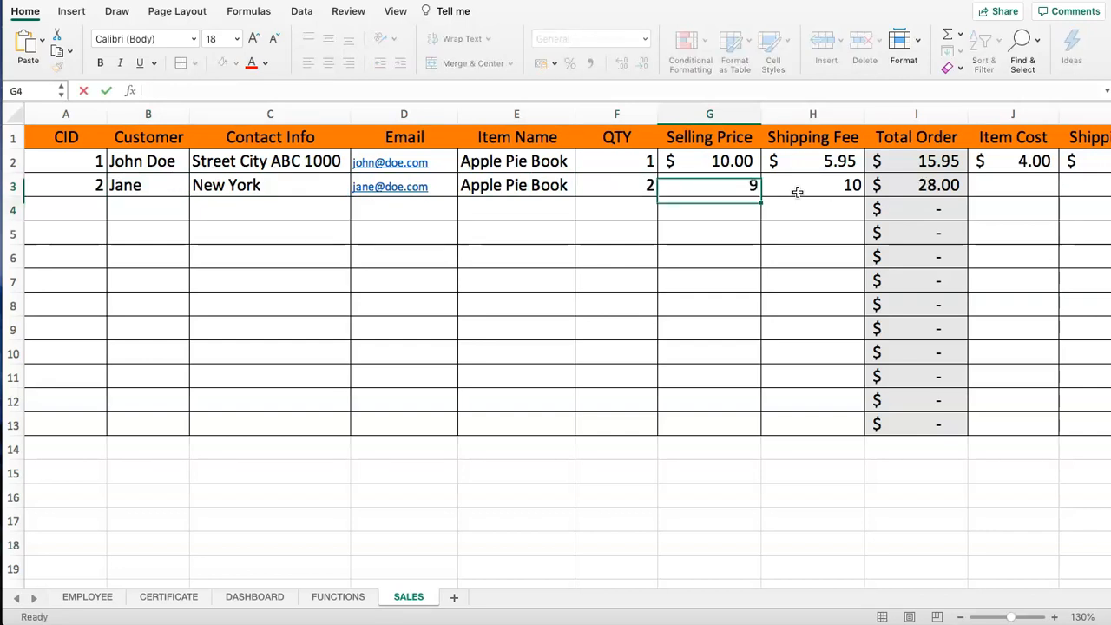
Step: Set the second record's Shipping Fee in H3 to 5.95 and go on to its Item Cost cell
{"action": "key", "text": "Up"}
{"action": "key", "text": "Right"}
{"action": "key", "text": "Right"}
{"action": "key", "text": "Right"}
{"action": "key", "text": "Right"}
{"action": "key", "text": "Left"}
{"action": "key", "text": "Left"}
{"action": "key", "text": "Left"}
{"action": "type", "text": "5."}
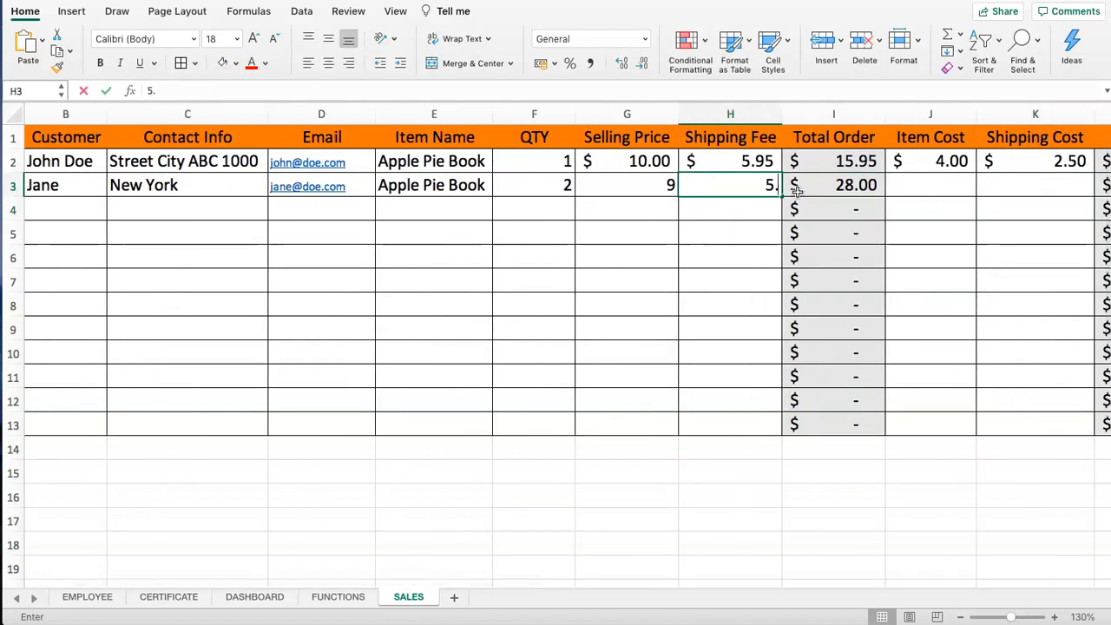
{"action": "type", "text": "95"}
{"action": "key", "text": "Right"}
{"action": "key", "text": "Right"}
{"action": "key", "text": "Right"}
{"action": "key", "text": "Right"}
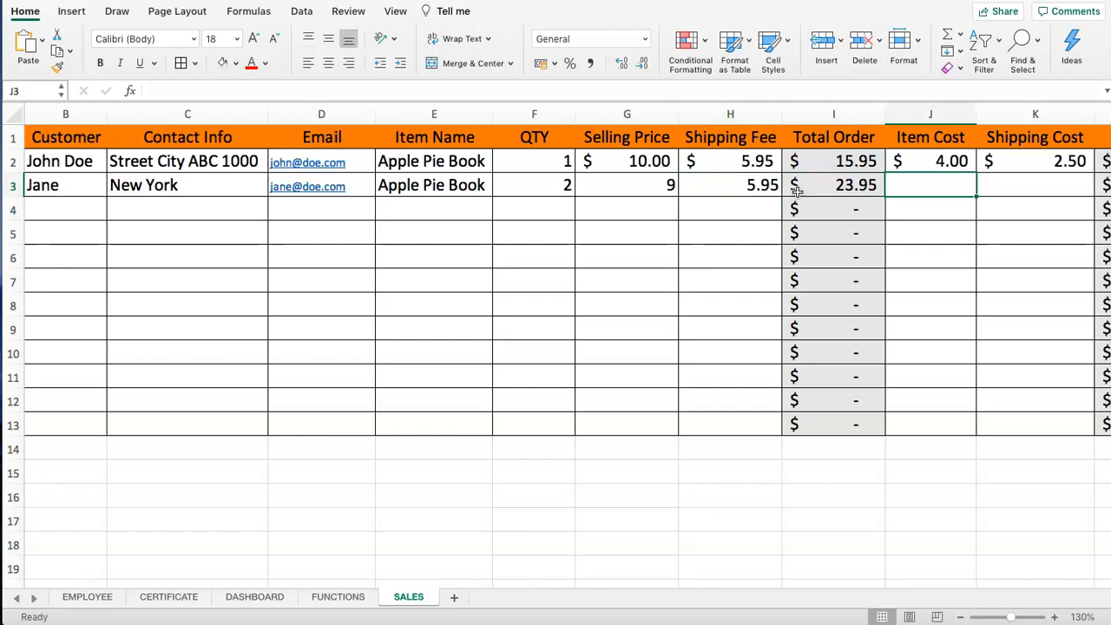
{"action": "key", "text": "Left"}
{"action": "key", "text": "Left"}
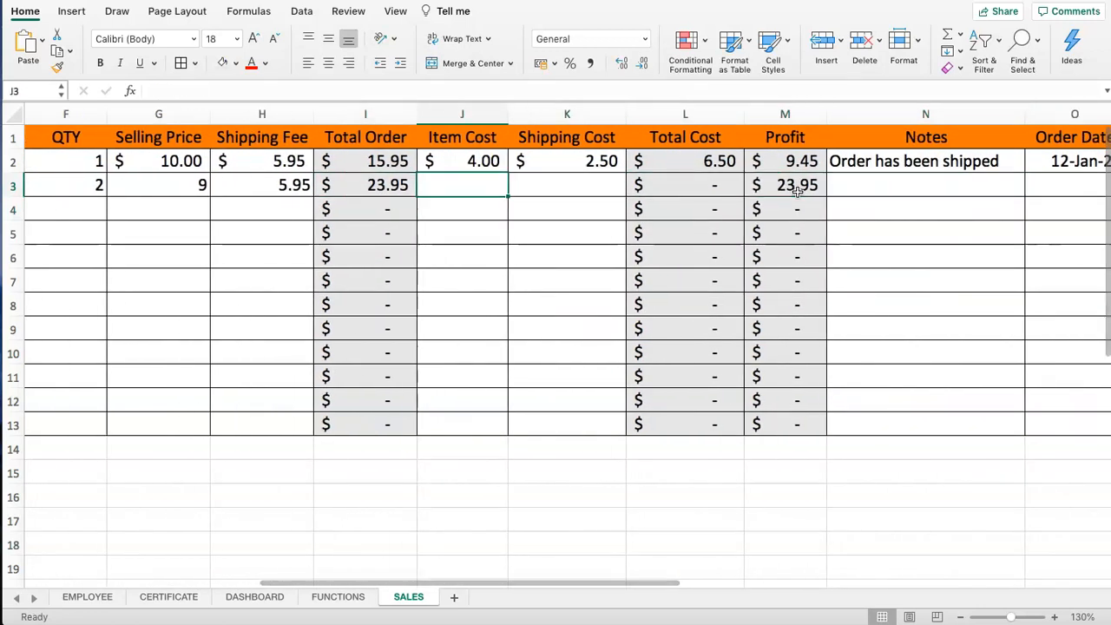
Step: Set the second record's Item Cost in J3 to 4 and its Shipping Cost in K3 to 2.5
{"action": "type", "text": "4"}
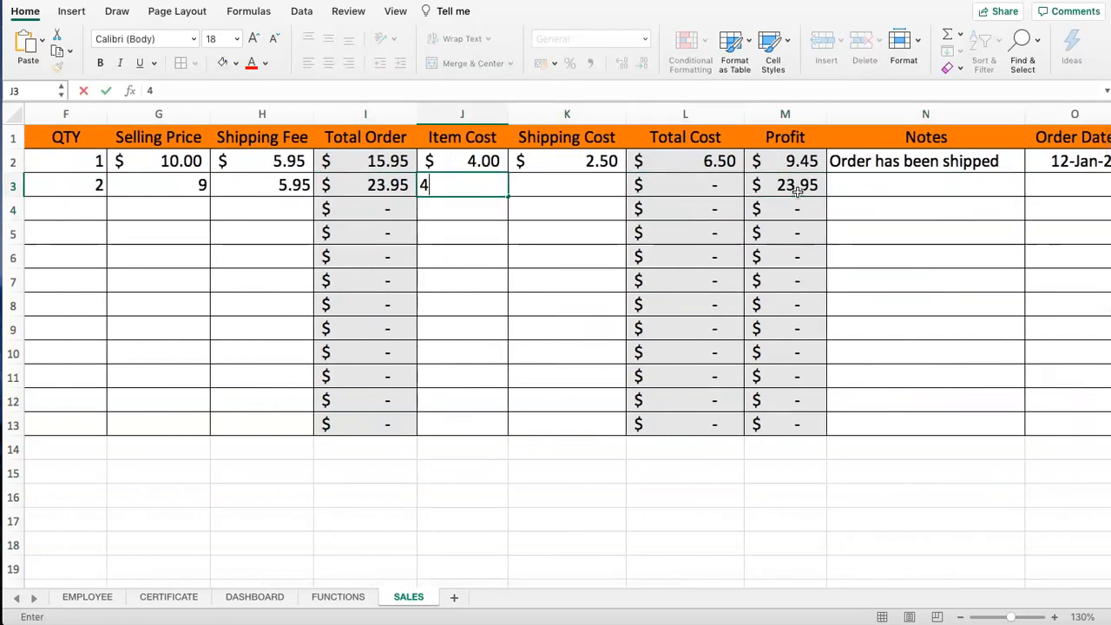
{"action": "key", "text": "Right"}
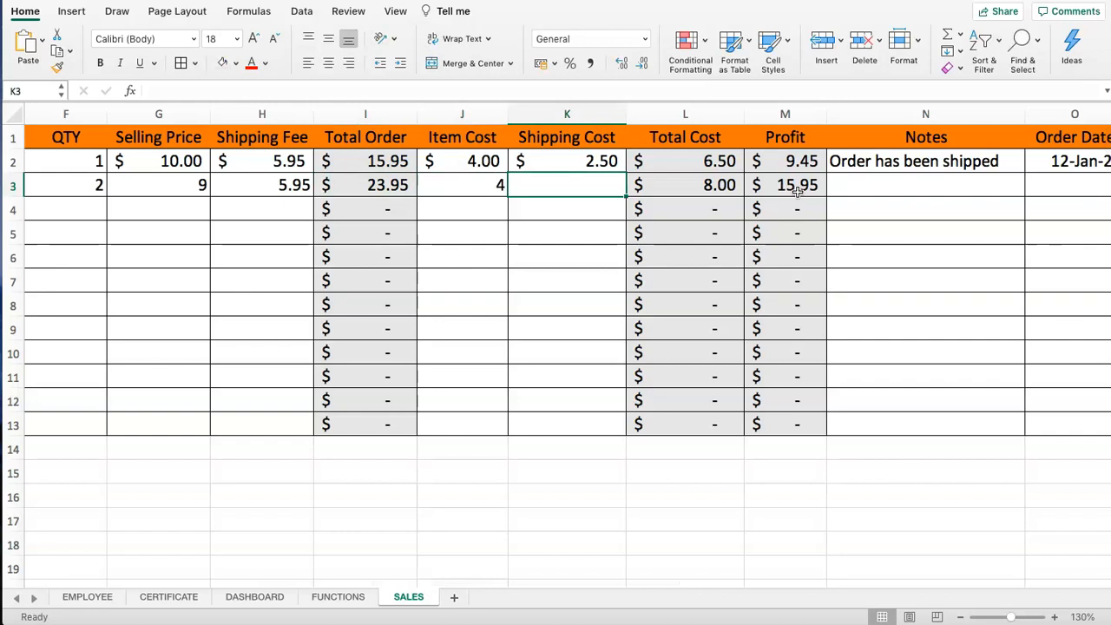
{"action": "left_click", "coordinate": [705, 177]}
{"action": "left_click", "coordinate": [173, 184]}
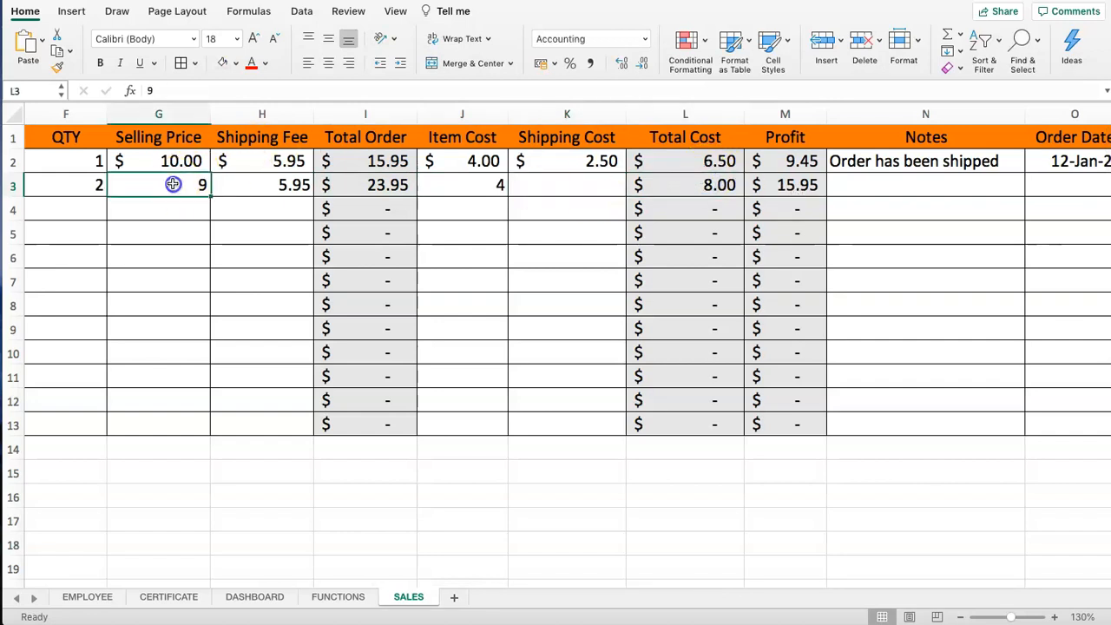
{"action": "left_click", "coordinate": [575, 189]}
{"action": "type", "text": "2.5"}
{"action": "key", "text": "Return"}
{"action": "key", "text": "Up"}
{"action": "key", "text": "Right"}
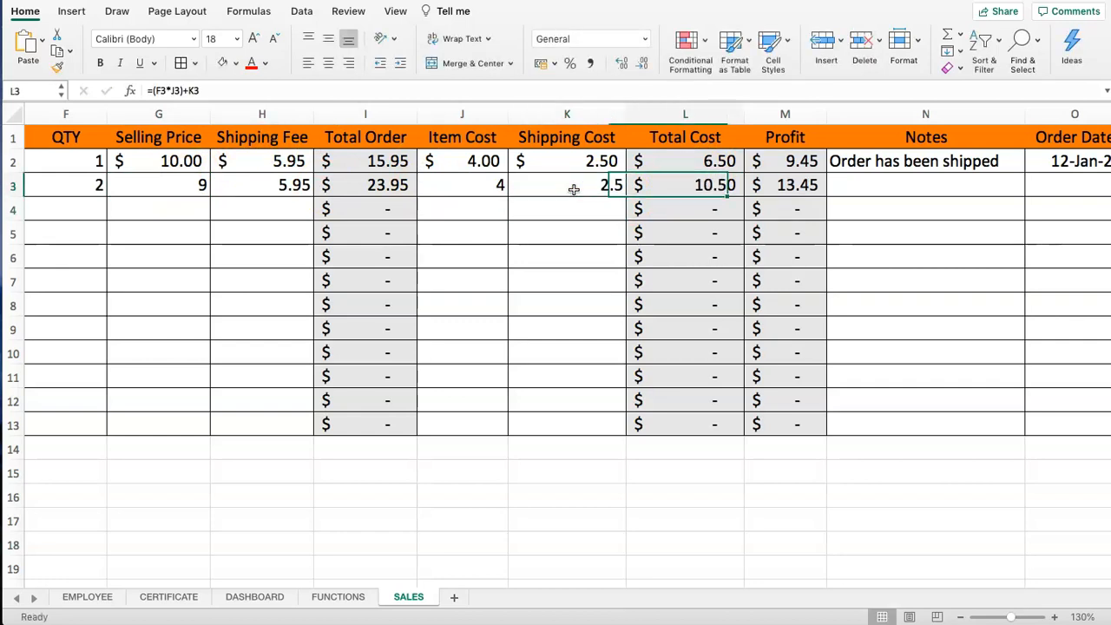
Step: Enter Order has been shipped as the second record's note in N3
{"action": "key", "text": "Right"}
{"action": "key", "text": "Right"}
{"action": "key", "text": "Right"}
{"action": "left_click", "coordinate": [784, 183]}
{"action": "type", "text": "Or"}
{"action": "key", "text": "Tab"}
{"action": "key", "text": "Left"}
{"action": "key", "text": "Right"}
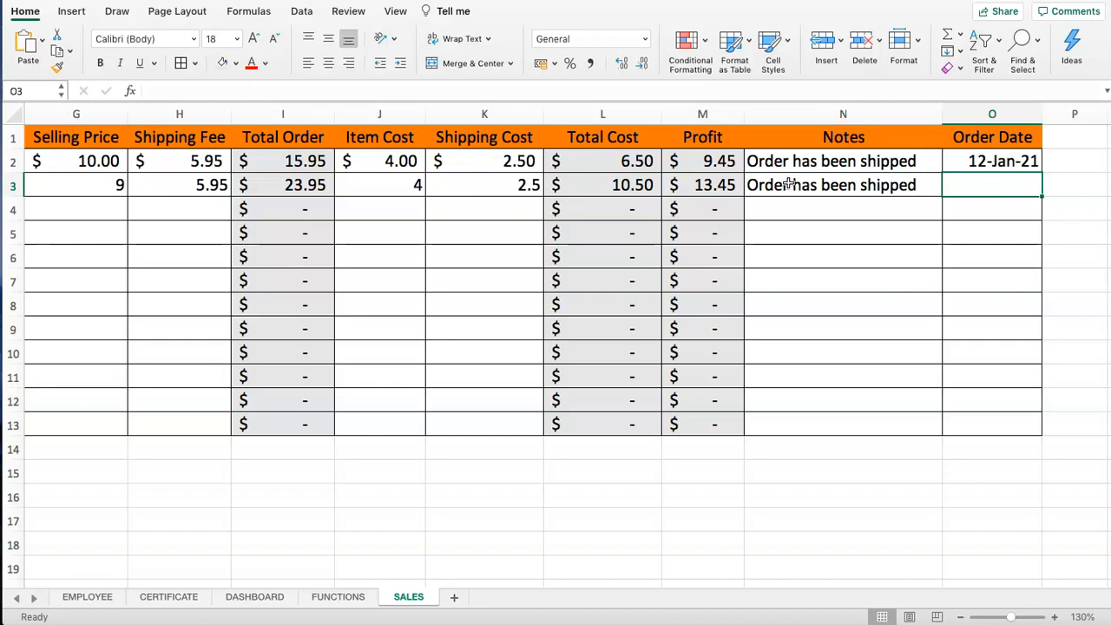
Step: Enter 30-Jan-21 as the second record's order date in O3
{"action": "key", "text": "BackSpace"}
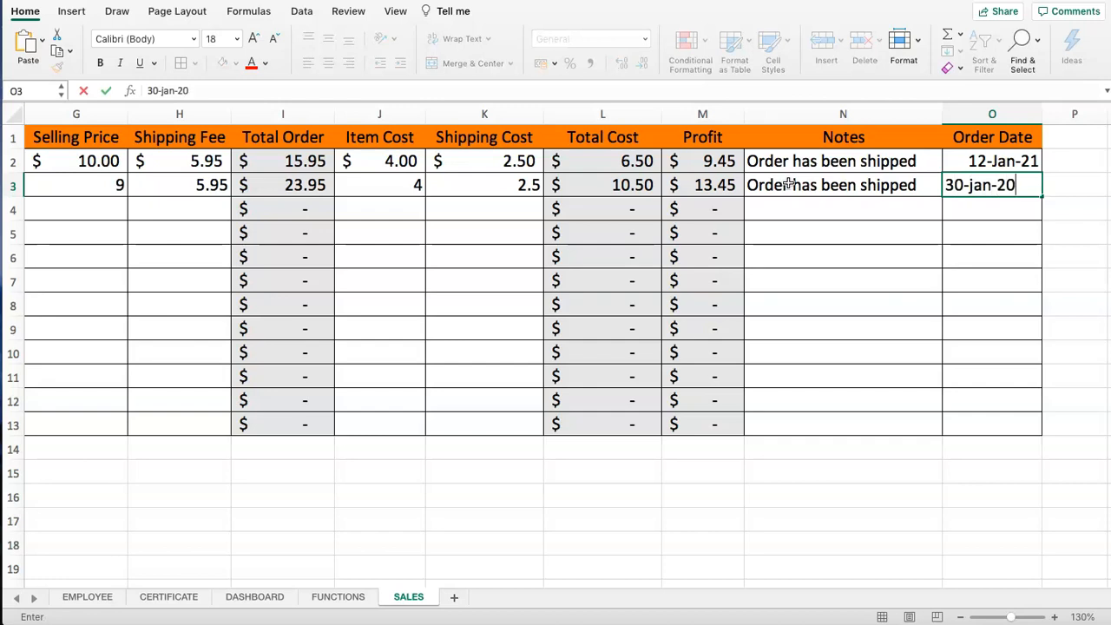
{"action": "type", "text": "0-jan-20"}
{"action": "key", "text": "Return"}
{"action": "left_click", "coordinate": [732, 206]}
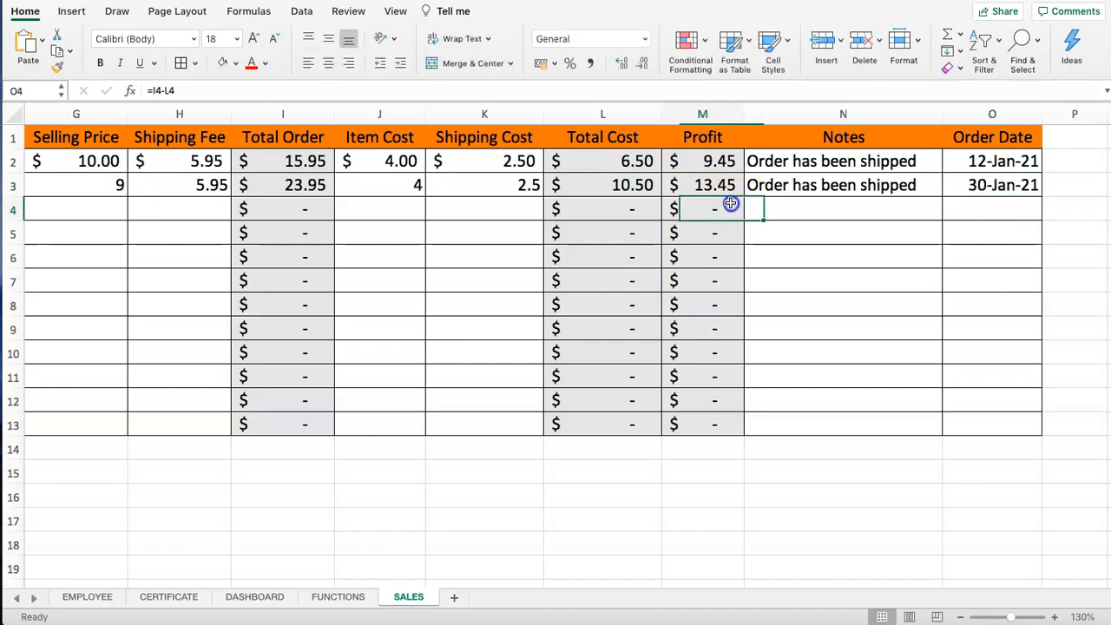
Step: Sum the Total Order column in I14, below the table, with =SUM(I2:I13)
{"action": "left_click_drag", "start_coordinate": [964, 189], "coordinate": [28, 159]}
{"action": "left_click", "coordinate": [170, 182]}
{"action": "left_click", "coordinate": [74, 448]}
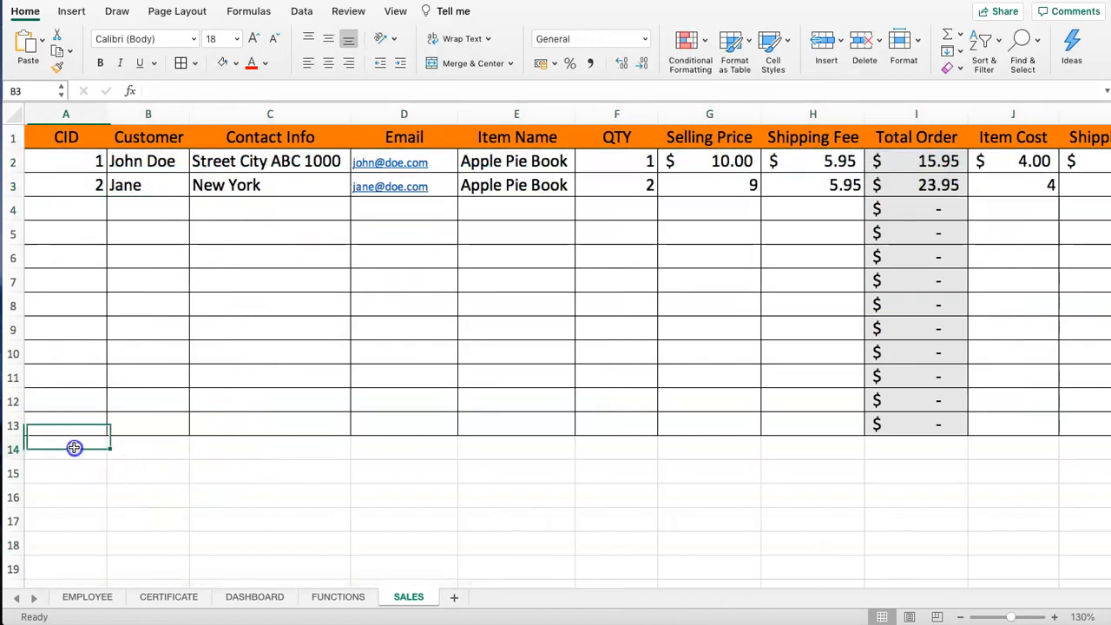
{"action": "left_click_drag", "start_coordinate": [903, 163], "coordinate": [921, 427]}
{"action": "left_click", "coordinate": [903, 450]}
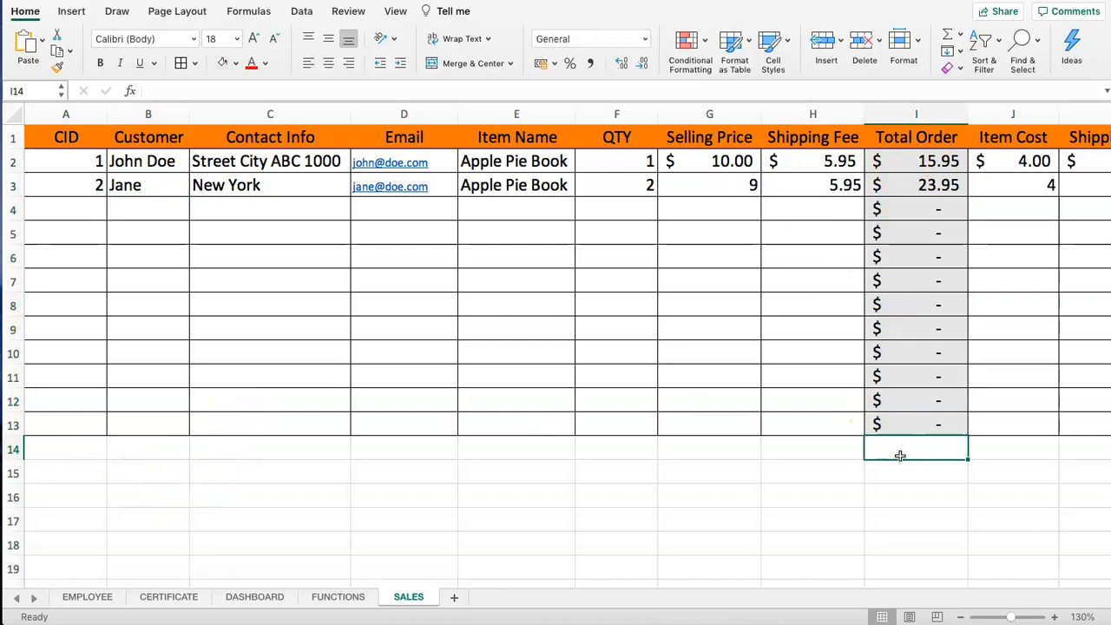
{"action": "key", "text": "Right"}
{"action": "key", "text": "Right"}
{"action": "left_click", "coordinate": [900, 442]}
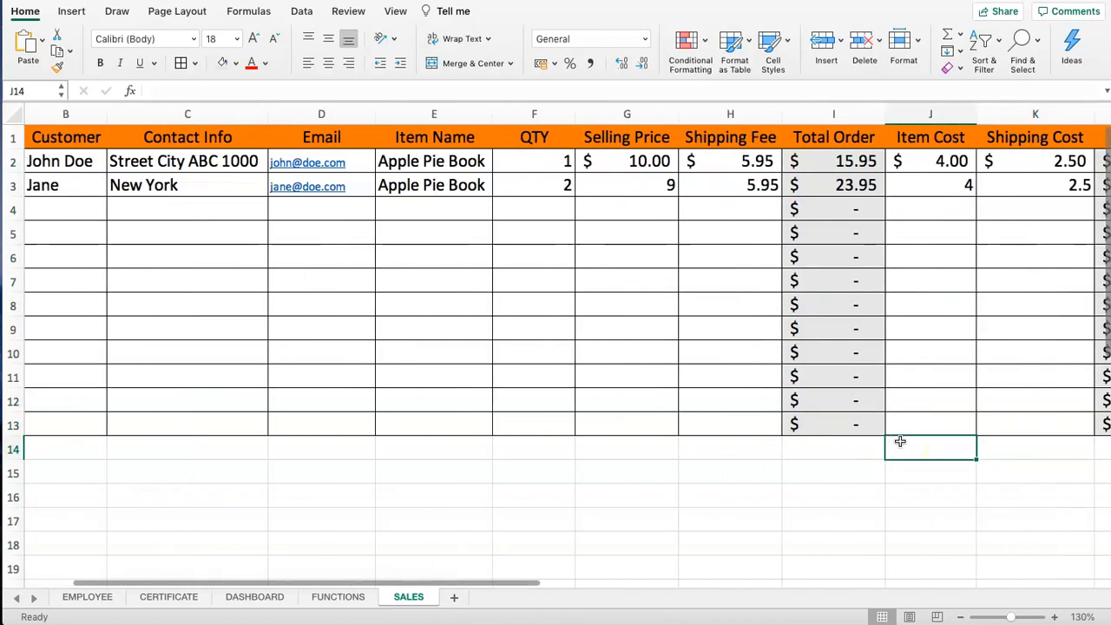
{"action": "left_click", "coordinate": [804, 446]}
{"action": "type", "text": "=SUM"}
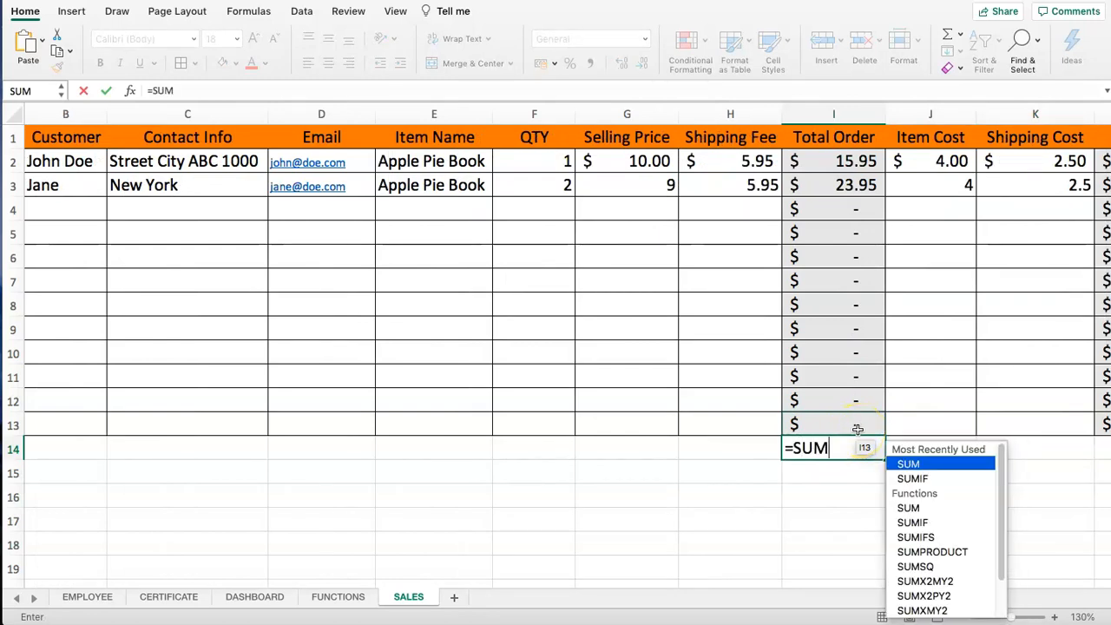
{"action": "type", "text": "("}
{"action": "left_click_drag", "start_coordinate": [834, 162], "coordinate": [848, 422]}
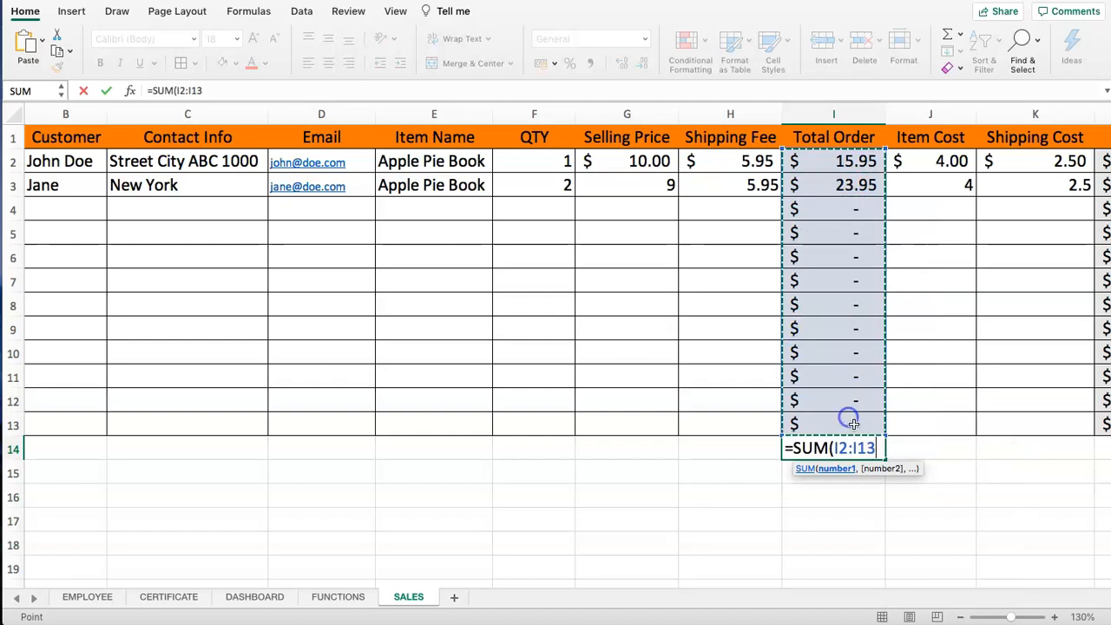
{"action": "key", "text": "Return"}
Step: Sum the Total Cost column in L14 with =SUM(L2:L13)
{"action": "key", "text": "Right"}
{"action": "key", "text": "Right"}
{"action": "key", "text": "Right"}
{"action": "key", "text": "Right"}
{"action": "key", "text": "Right"}
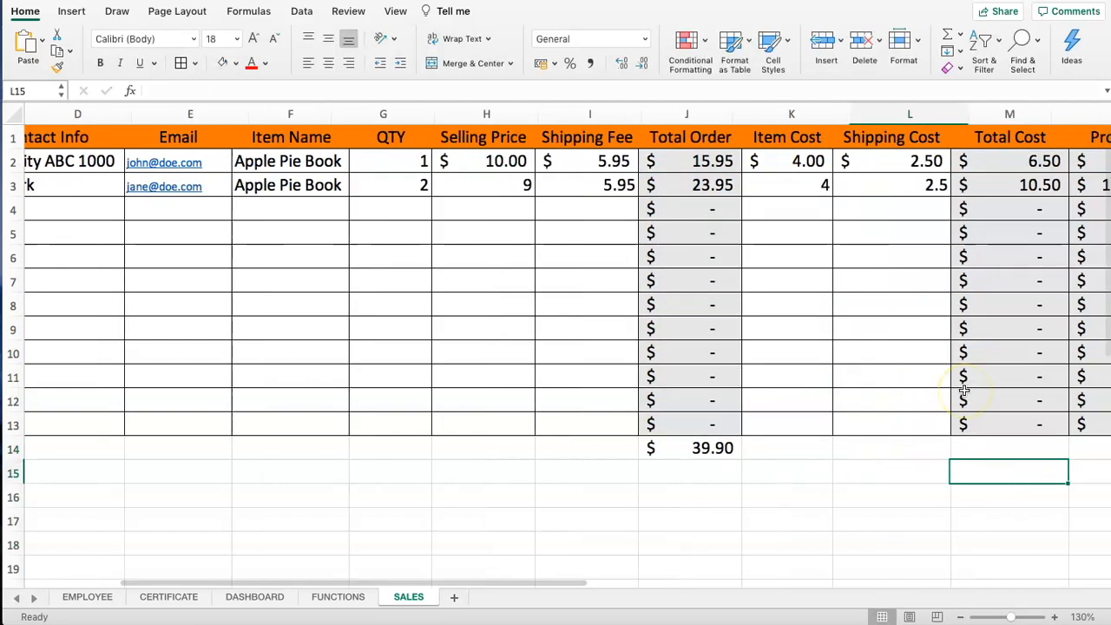
{"action": "left_click", "coordinate": [406, 448]}
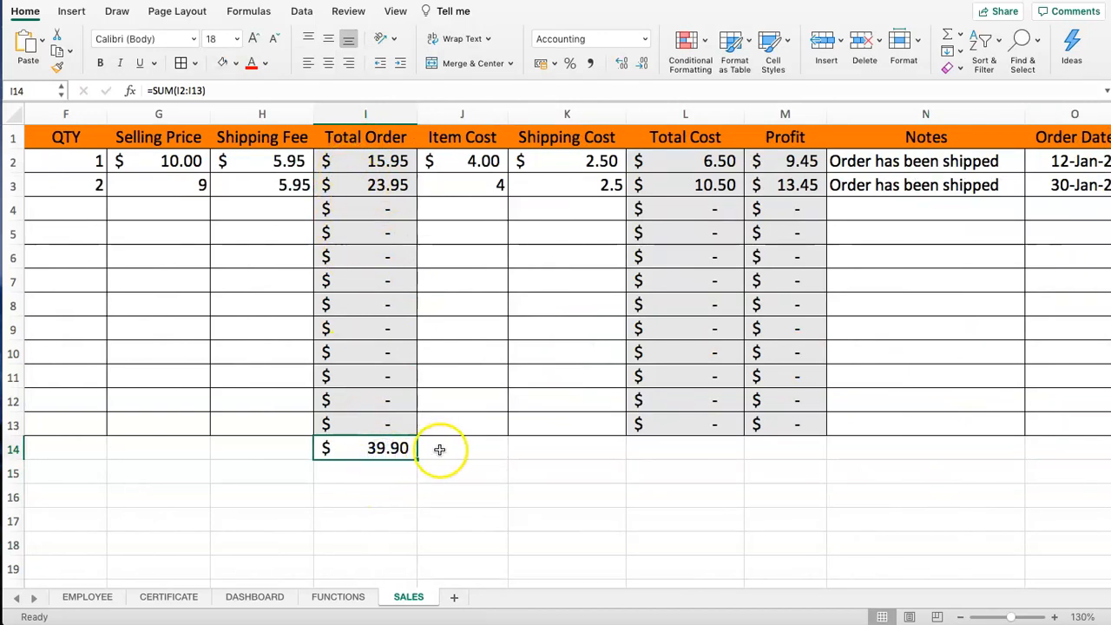
{"action": "left_click", "coordinate": [699, 449]}
{"action": "left_click", "coordinate": [787, 448]}
{"action": "left_click", "coordinate": [725, 449]}
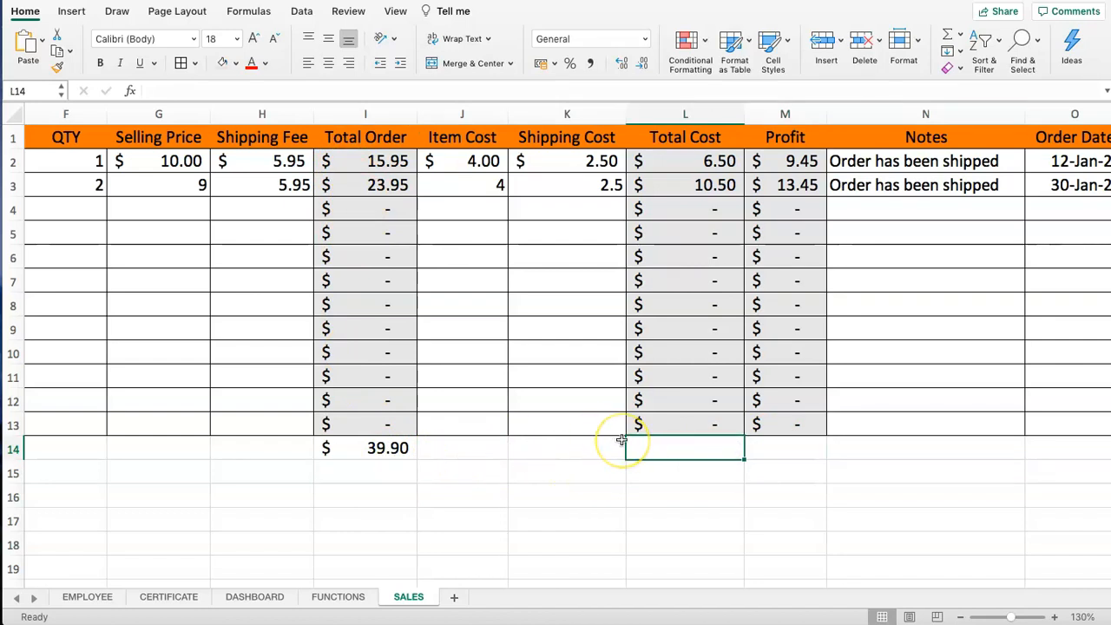
{"action": "type", "text": "="}
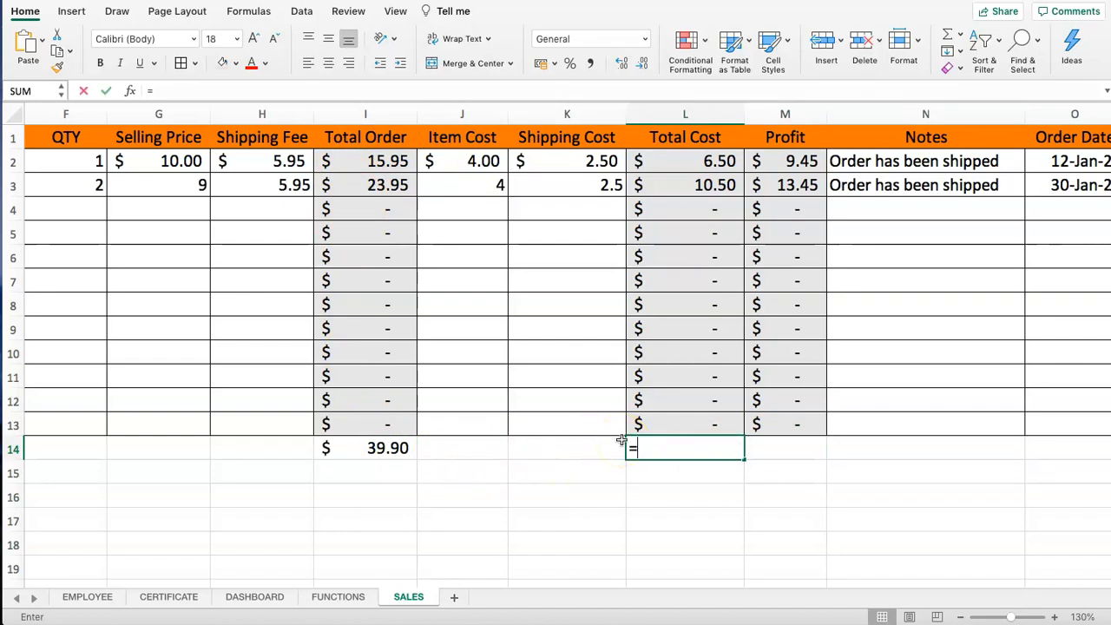
{"action": "type", "text": "SUM("}
{"action": "left_click_drag", "start_coordinate": [695, 161], "coordinate": [721, 429]}
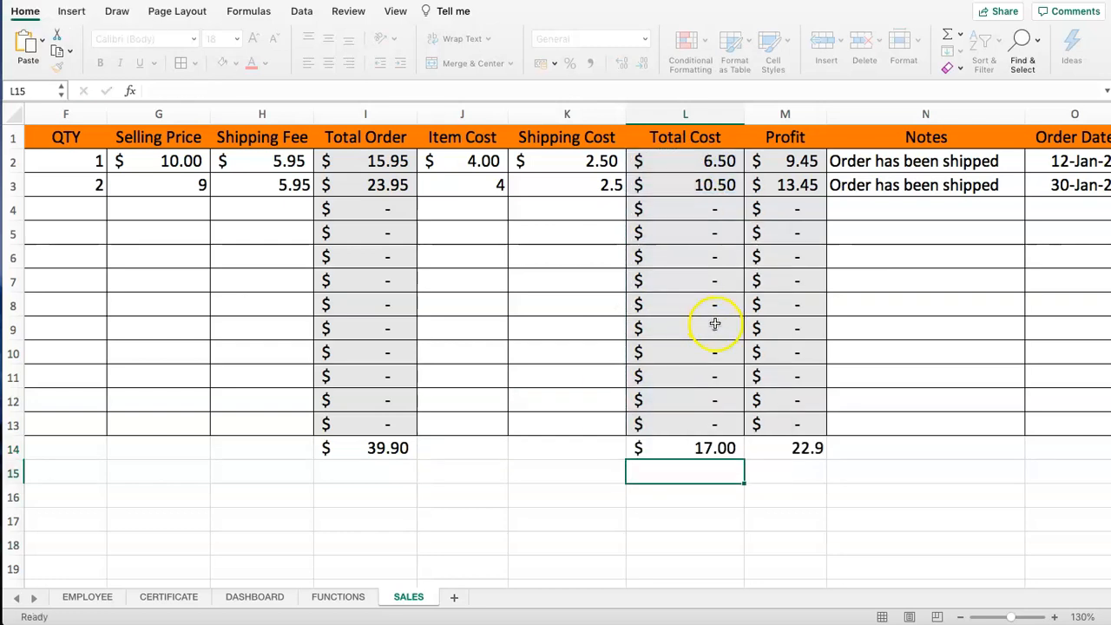
{"action": "key", "text": "Return"}
Step: Check the Profit formula in M14 against the two column totals and apply the Accounting number format to that cell
{"action": "left_click", "coordinate": [689, 449]}
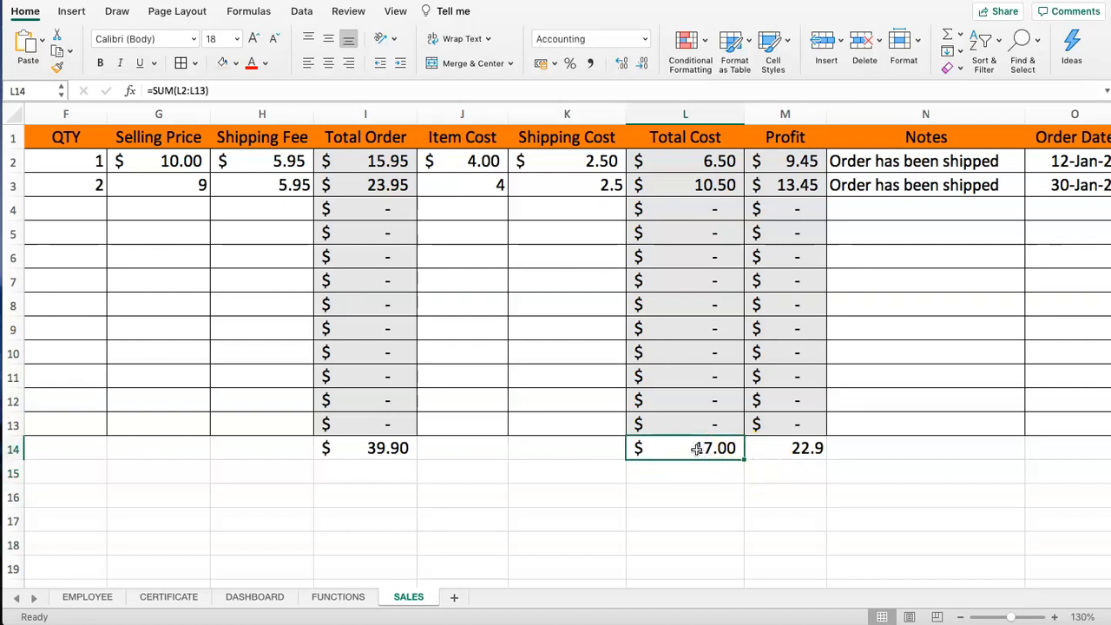
{"action": "double_click", "coordinate": [779, 455]}
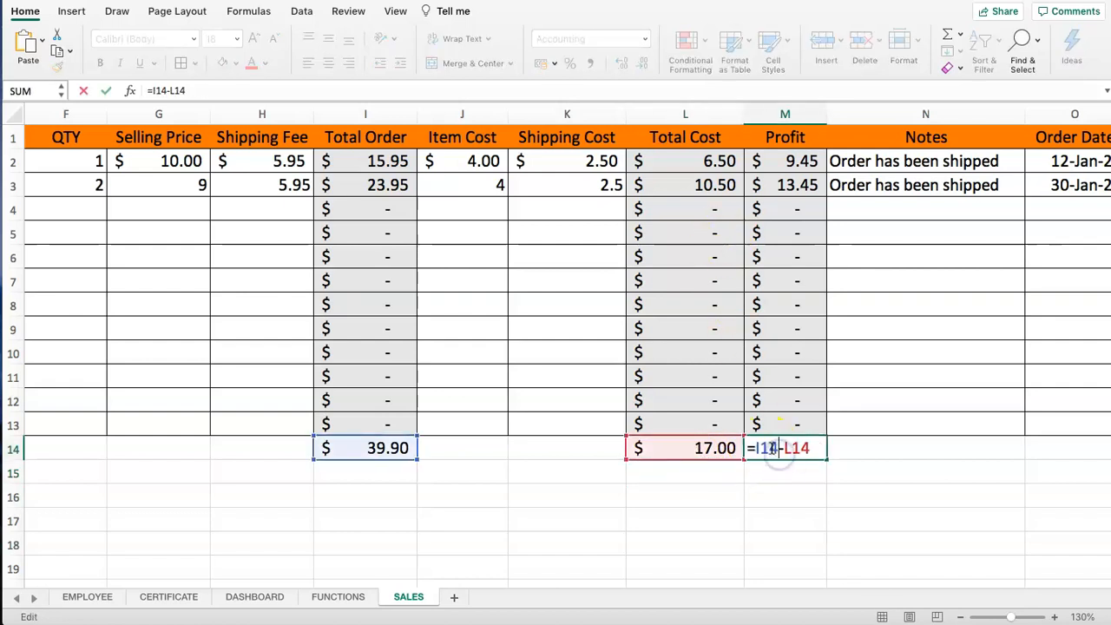
{"action": "key", "text": "Escape"}
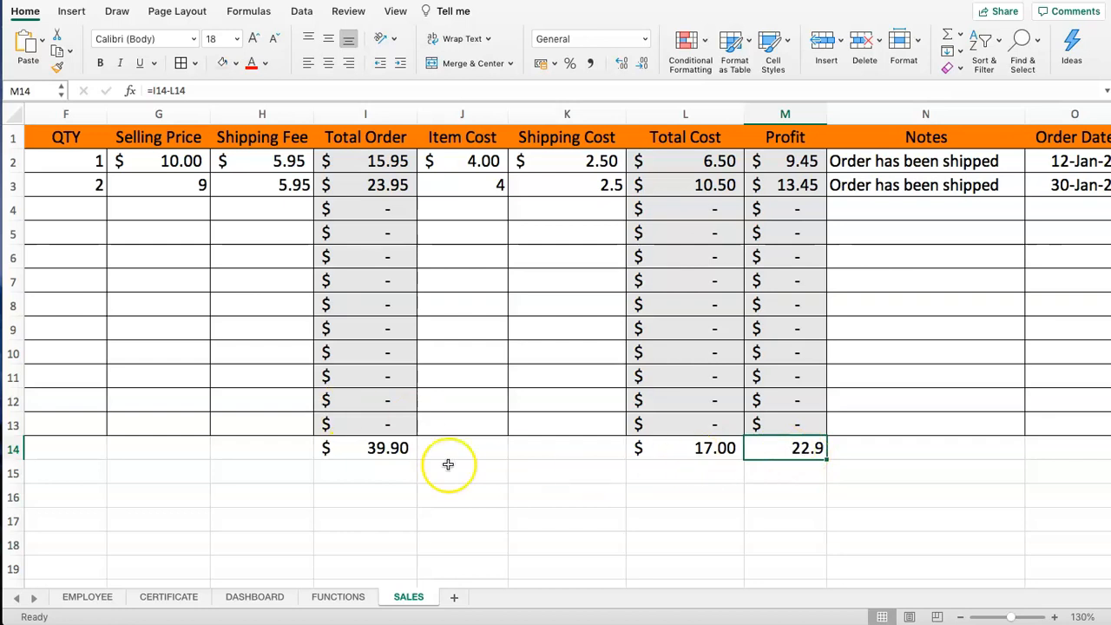
{"action": "left_click", "coordinate": [727, 449]}
{"action": "left_click", "coordinate": [803, 449]}
{"action": "left_click", "coordinate": [539, 64]}
{"action": "left_click", "coordinate": [555, 64]}
{"action": "left_click", "coordinate": [608, 103]}
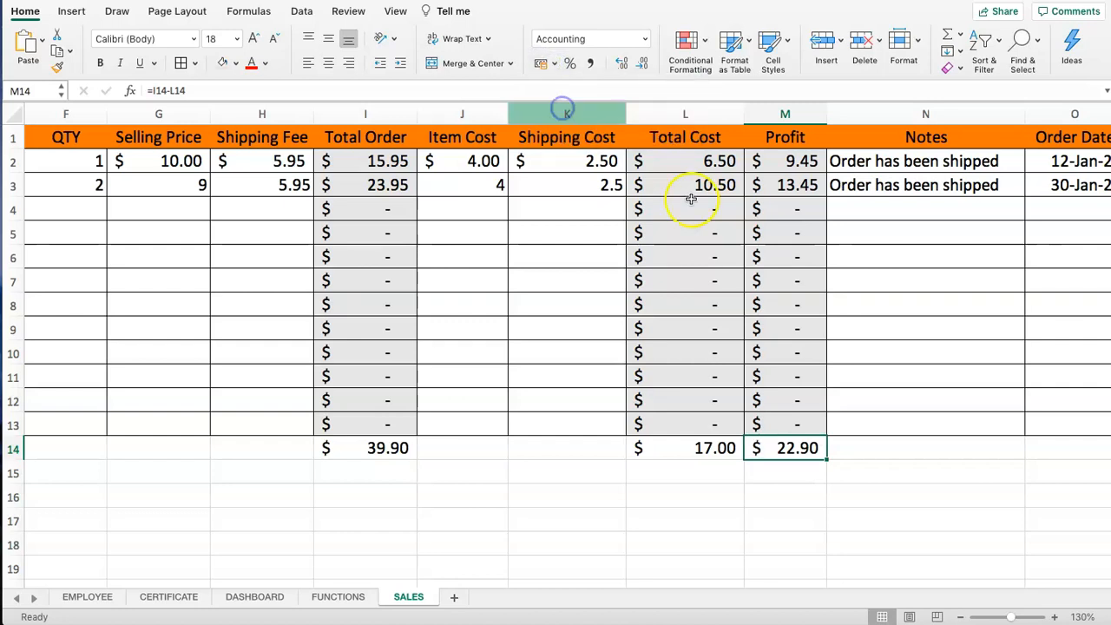
{"action": "left_click", "coordinate": [790, 469]}
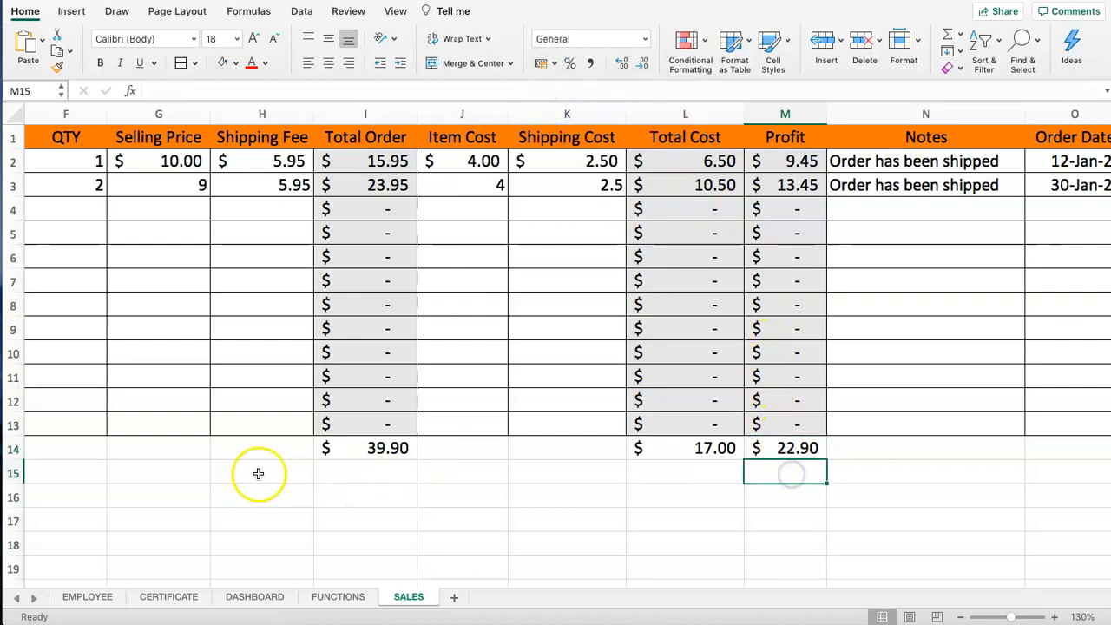
Step: Make the totals in row 14 bold
{"action": "left_click", "coordinate": [6, 446]}
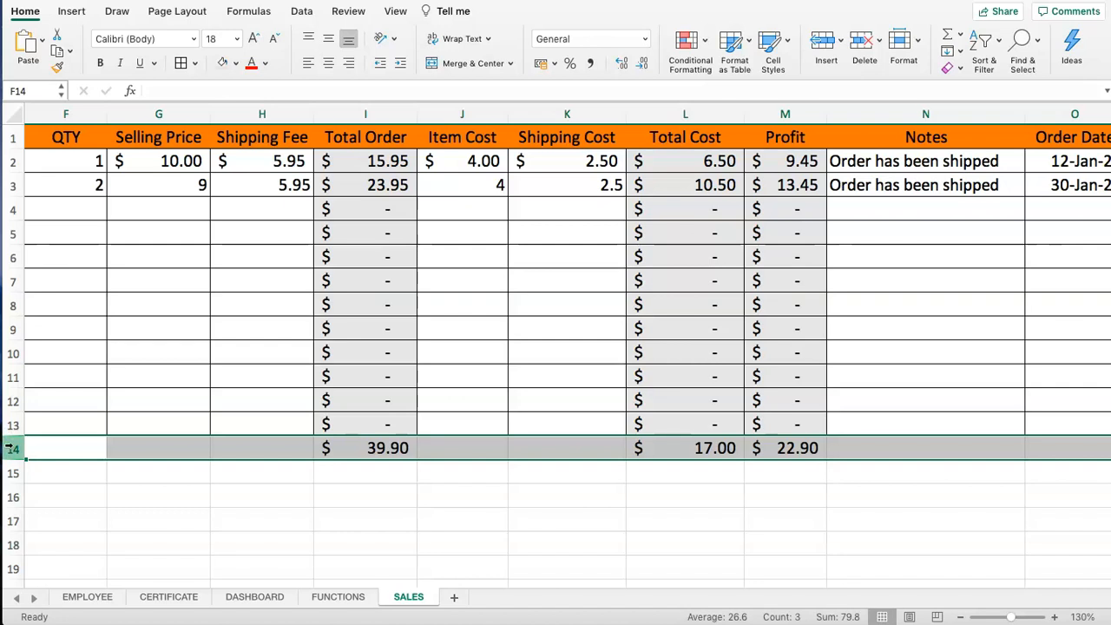
{"action": "left_click", "coordinate": [100, 62]}
{"action": "left_click", "coordinate": [90, 63]}
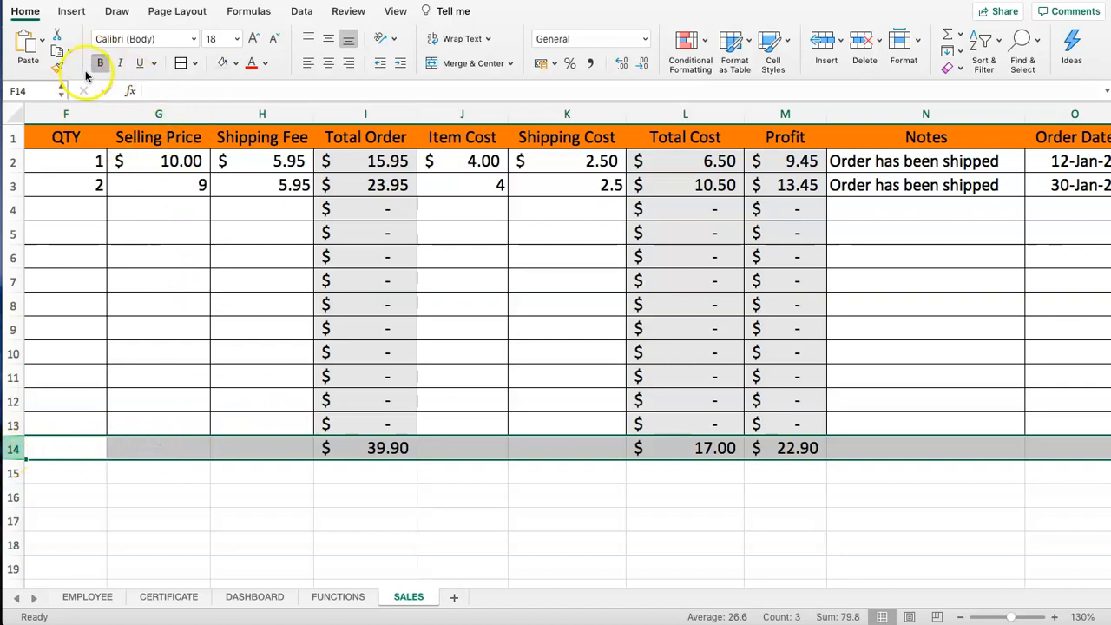
{"action": "left_click_drag", "start_coordinate": [520, 489], "coordinate": [517, 482]}
{"action": "left_click_drag", "start_coordinate": [368, 447], "coordinate": [806, 461]}
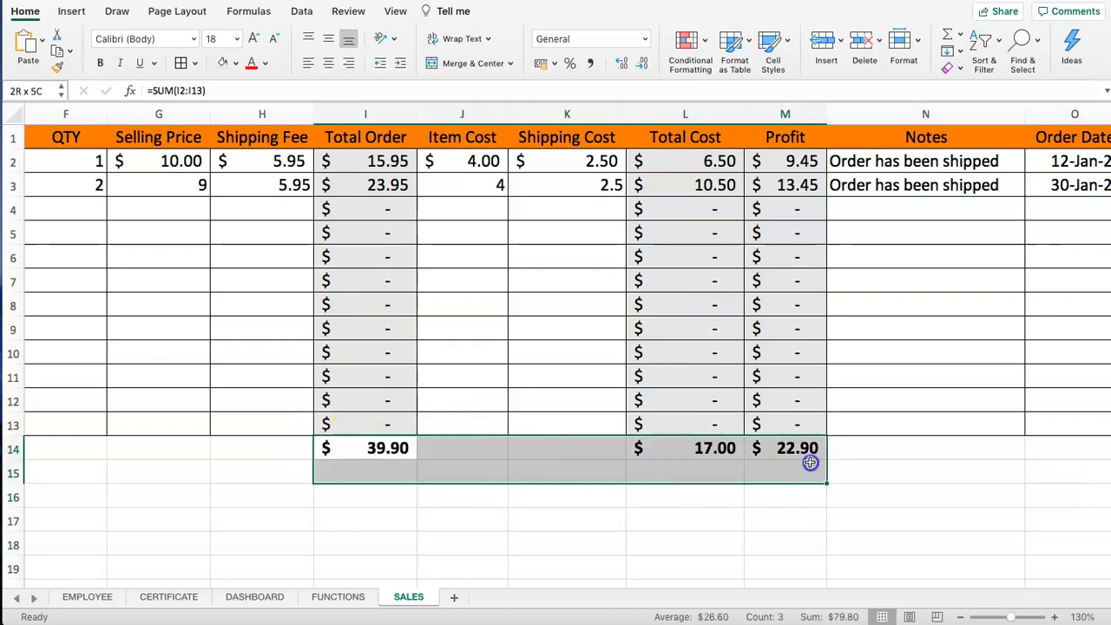
{"action": "left_click", "coordinate": [770, 473]}
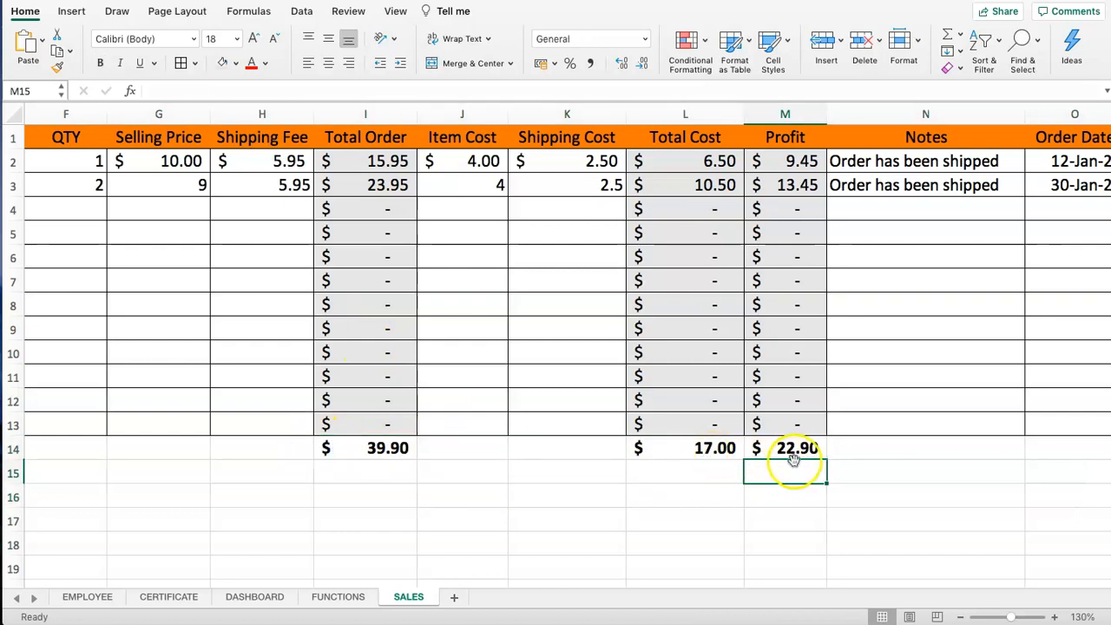
{"action": "left_click", "coordinate": [783, 452]}
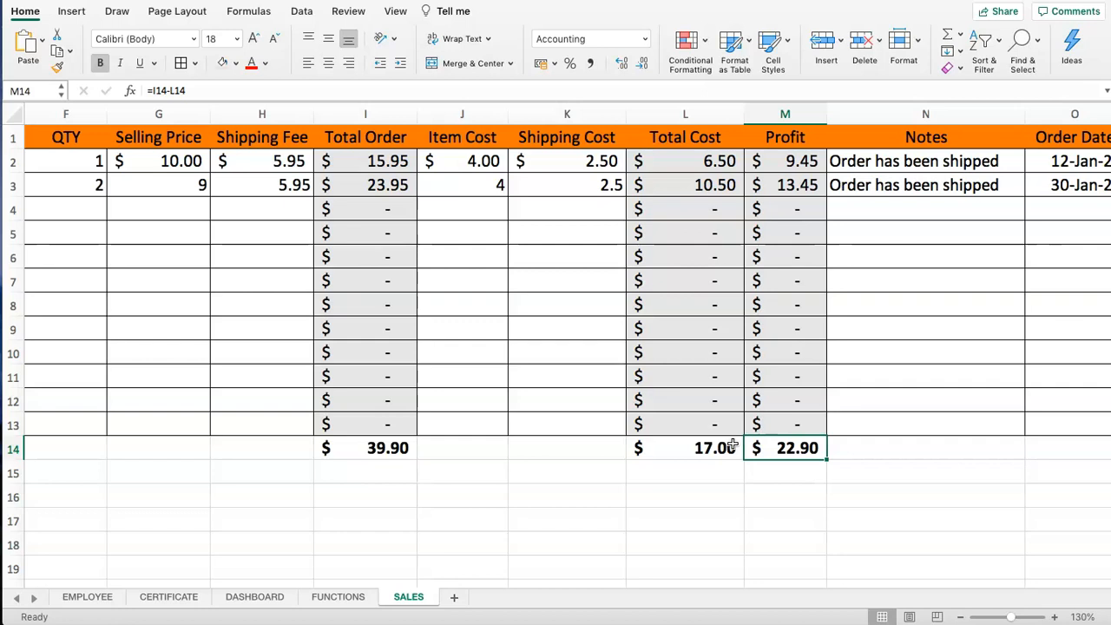
{"action": "left_click", "coordinate": [484, 240]}
{"action": "key", "text": "Left"}
{"action": "key", "text": "Left"}
{"action": "key", "text": "Left"}
{"action": "key", "text": "Left"}
{"action": "key", "text": "Left"}
{"action": "key", "text": "Left"}
{"action": "key", "text": "Left"}
{"action": "key", "text": "Left"}
{"action": "key", "text": "Left"}
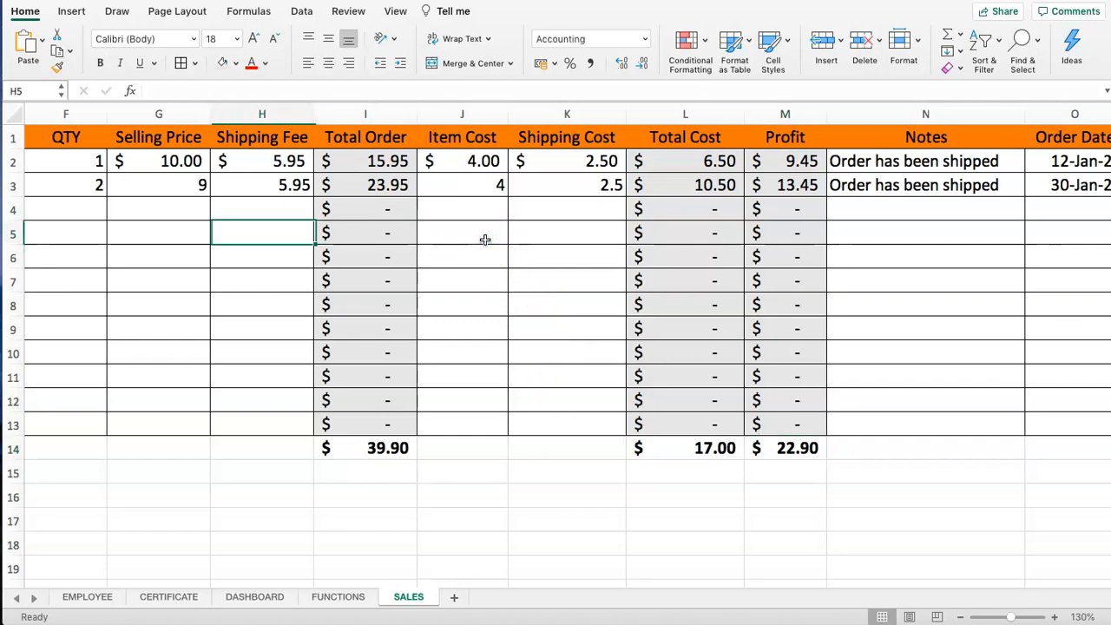